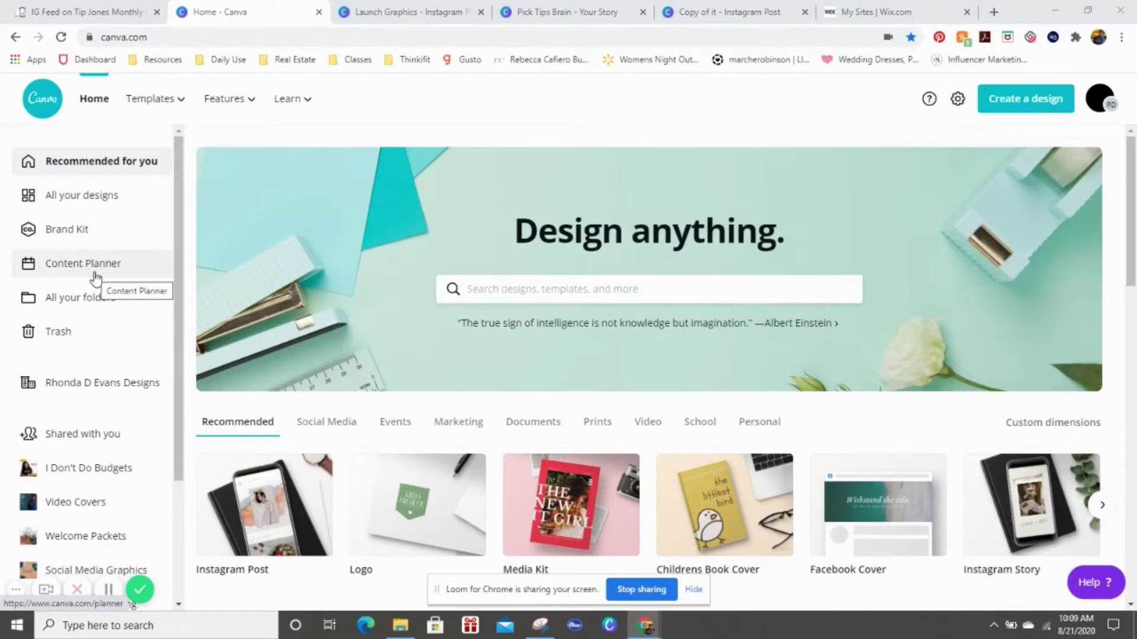
# In the Content Planner, add the existing Launch Graphics design to August 21
pyautogui.click(71, 273)
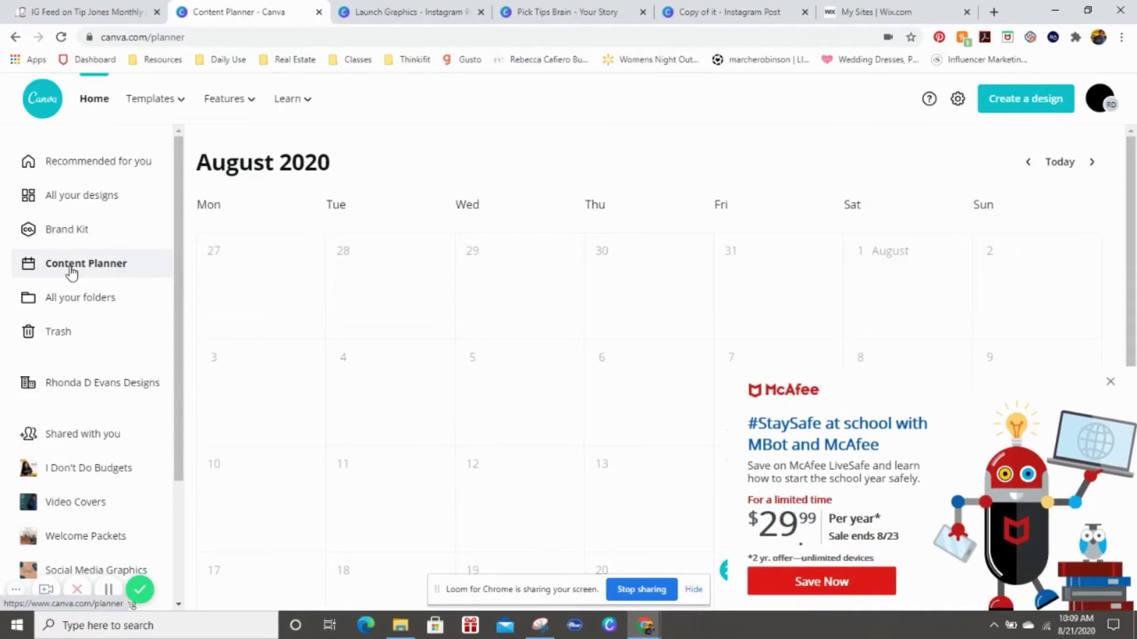
pyautogui.click(1110, 382)
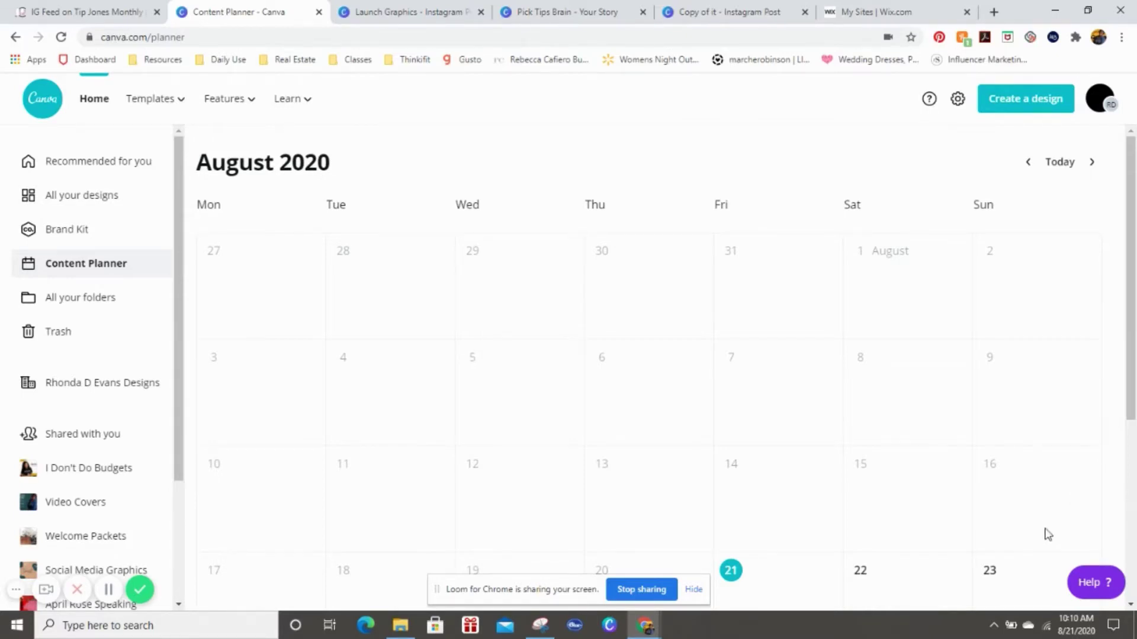
pyautogui.scroll(-5, 1007, 485)
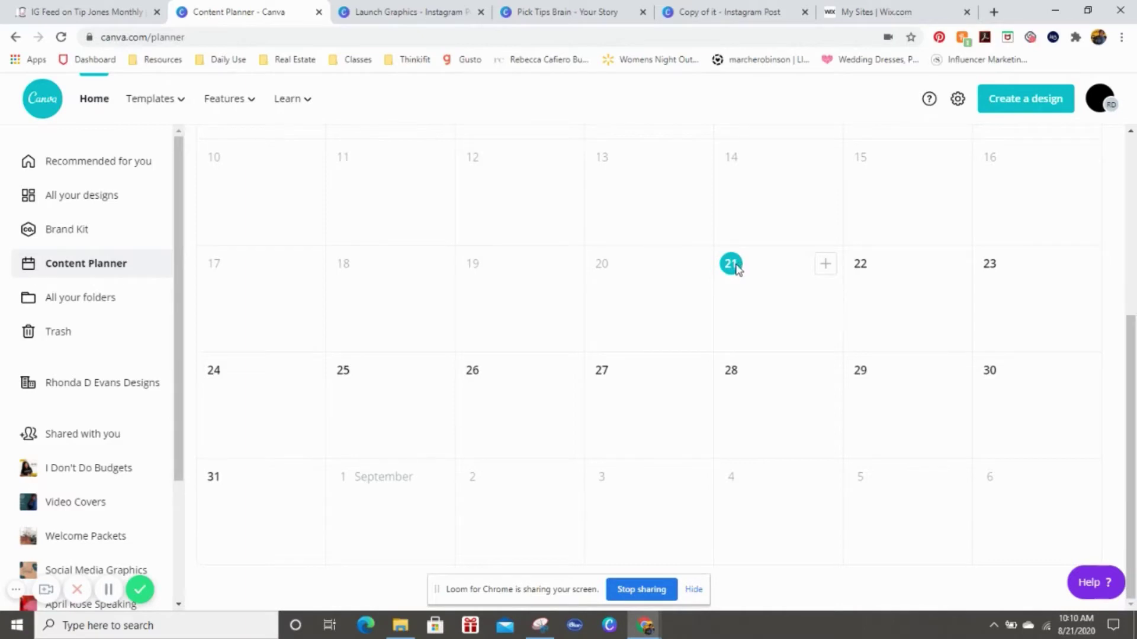
pyautogui.click(821, 275)
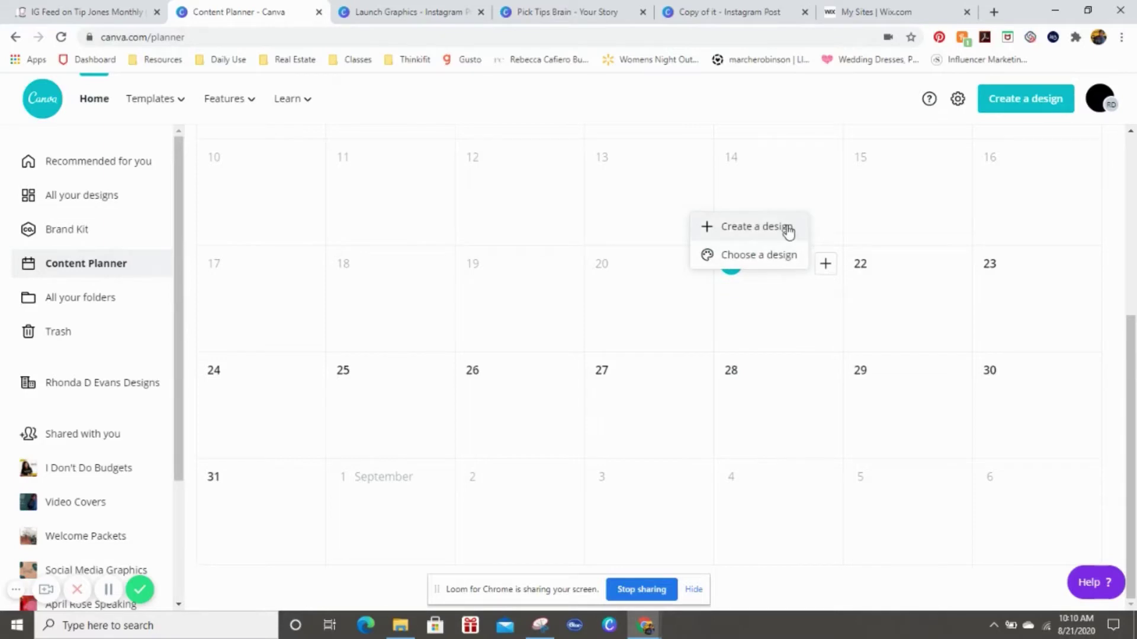
pyautogui.click(769, 258)
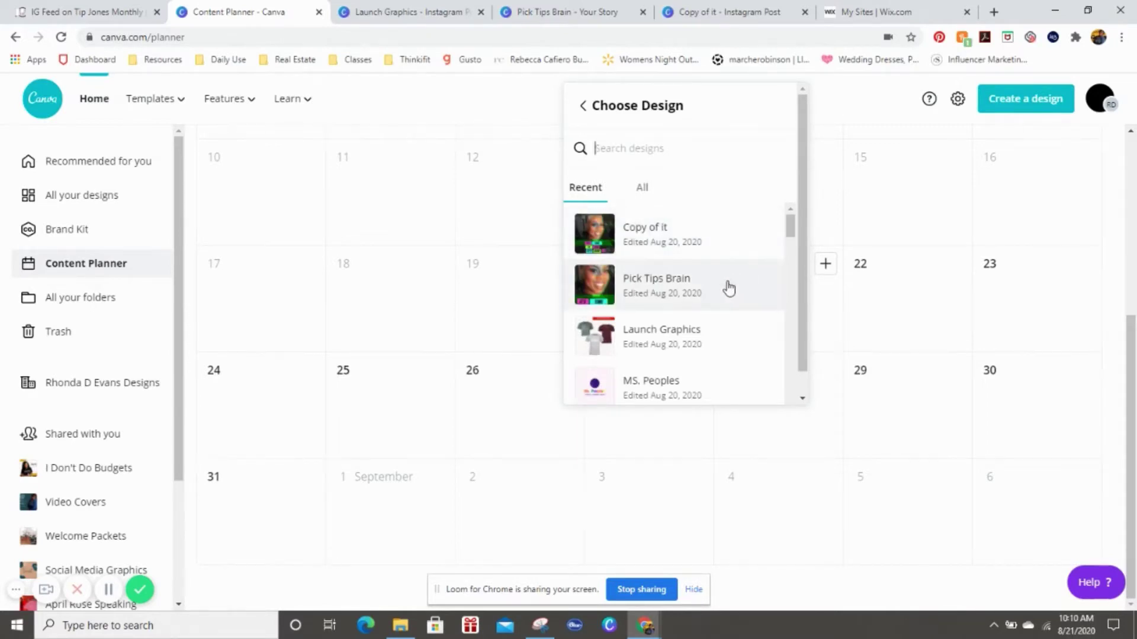
pyautogui.click(655, 349)
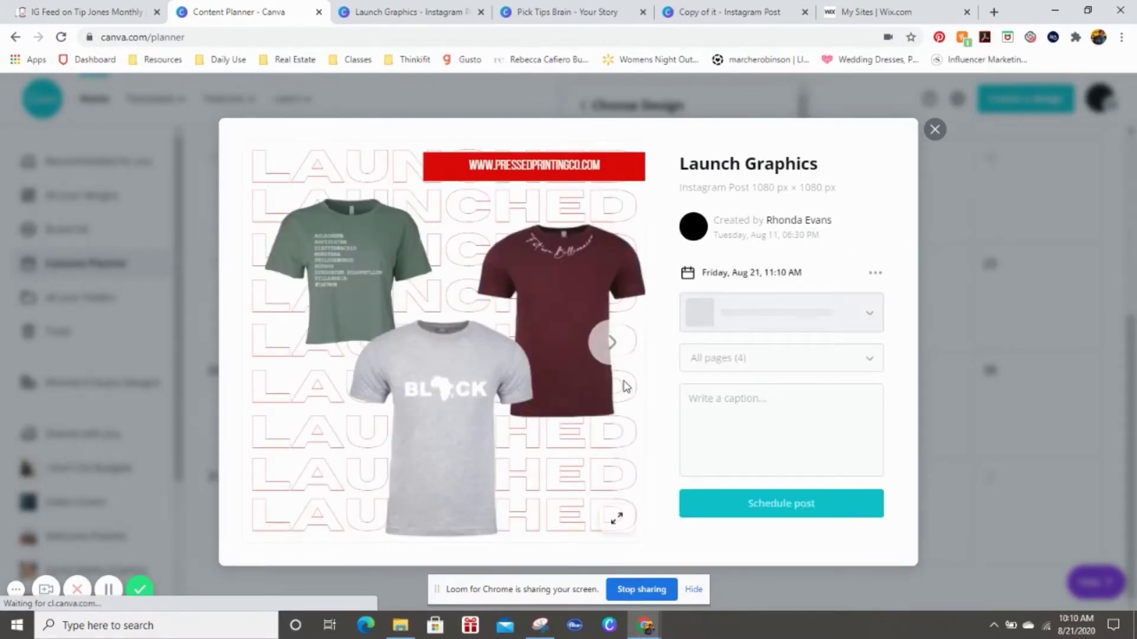
# Preview the Launch Graphics pages and examine the available posting destinations and additional post options
pyautogui.click(612, 347)
pyautogui.click(613, 346)
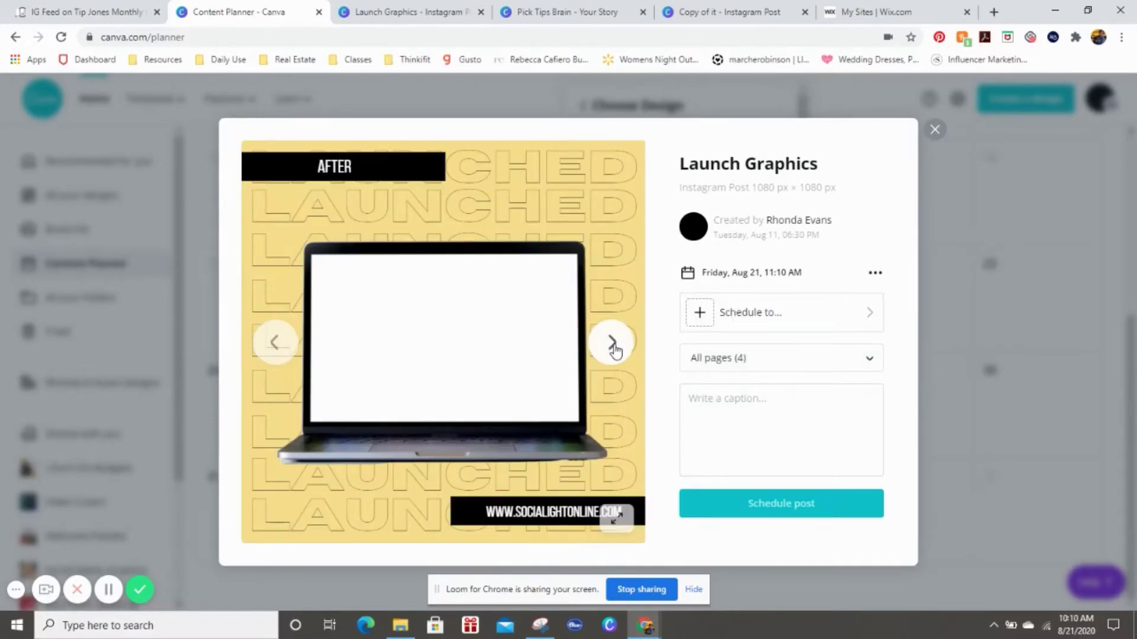
pyautogui.click(281, 343)
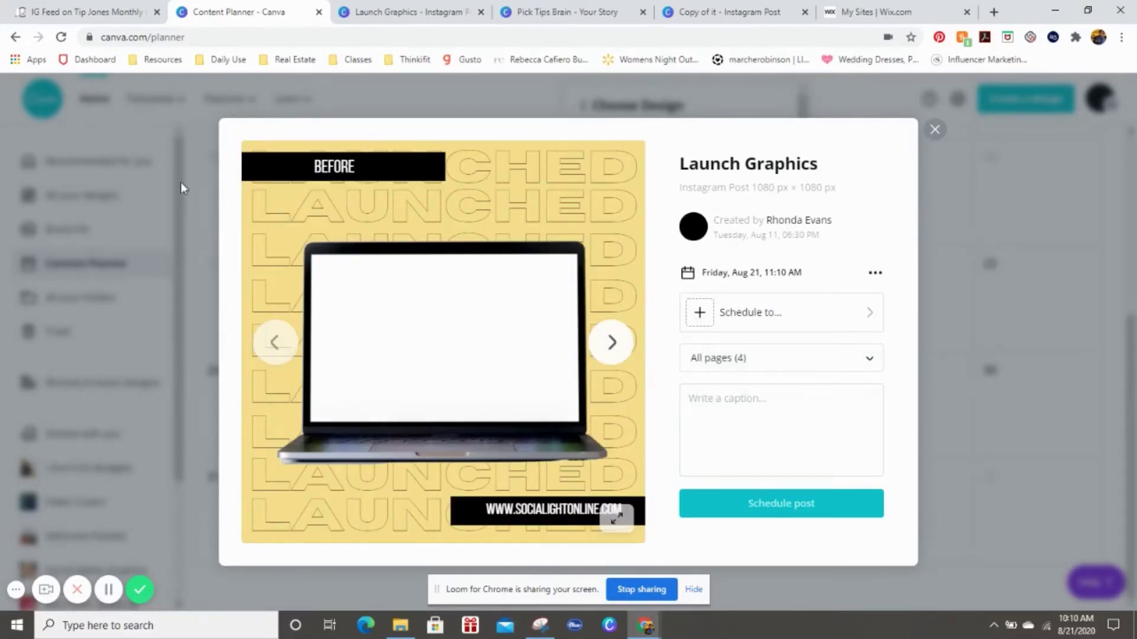
pyautogui.click(829, 314)
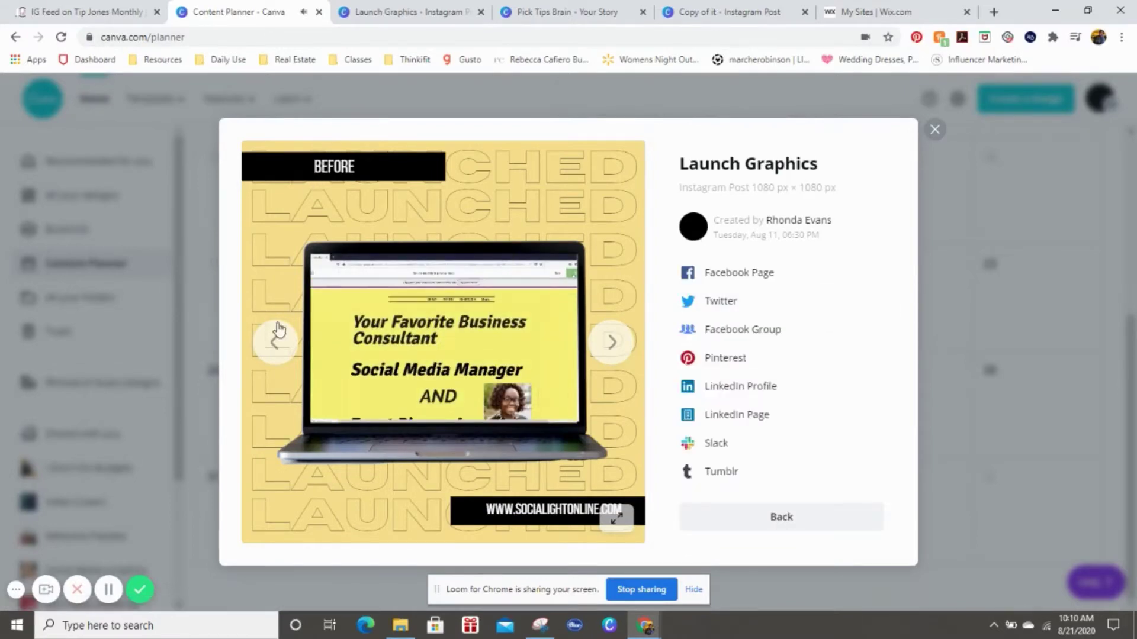
pyautogui.click(764, 520)
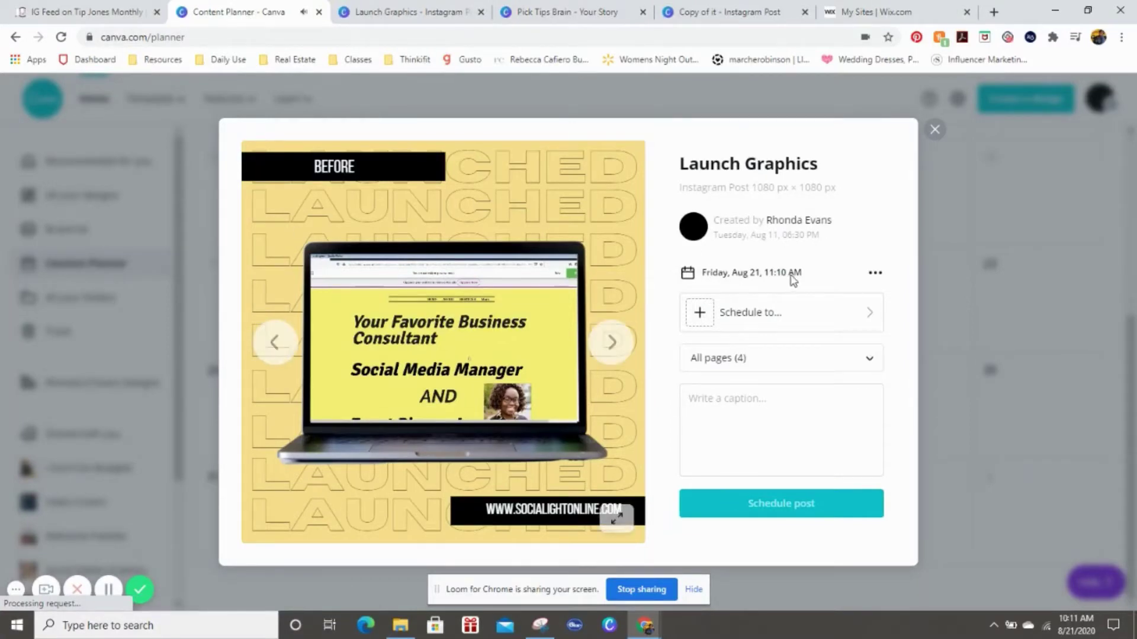
pyautogui.click(876, 275)
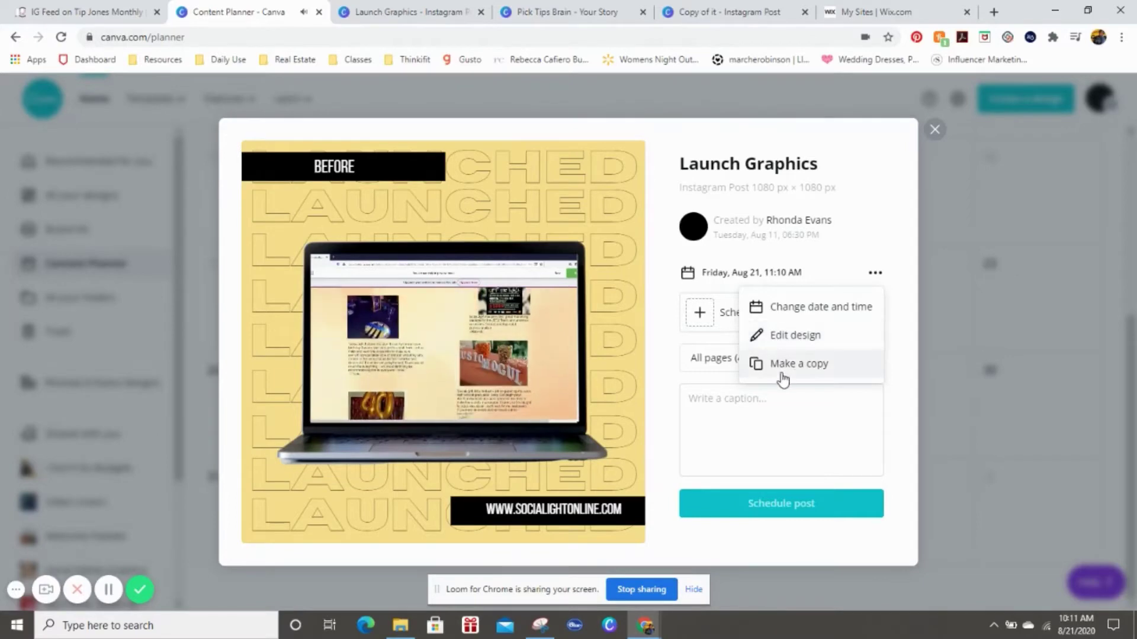
pyautogui.click(889, 240)
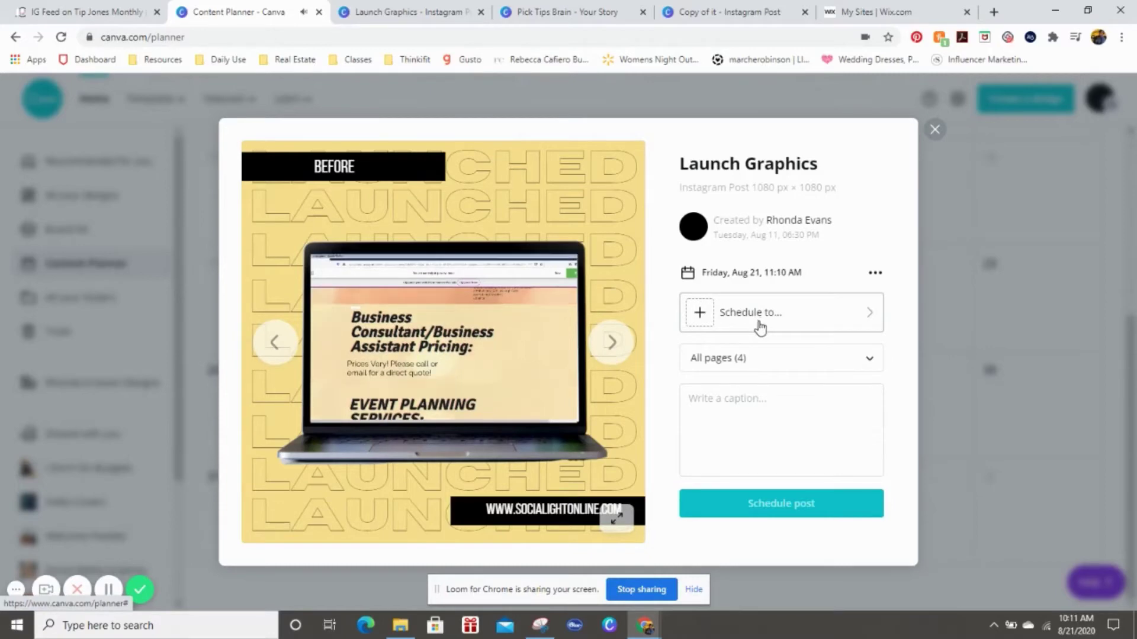
# Limit the scheduled post to pages 2 and 3 of the design, checking the before and after pages in the preview
pyautogui.click(828, 365)
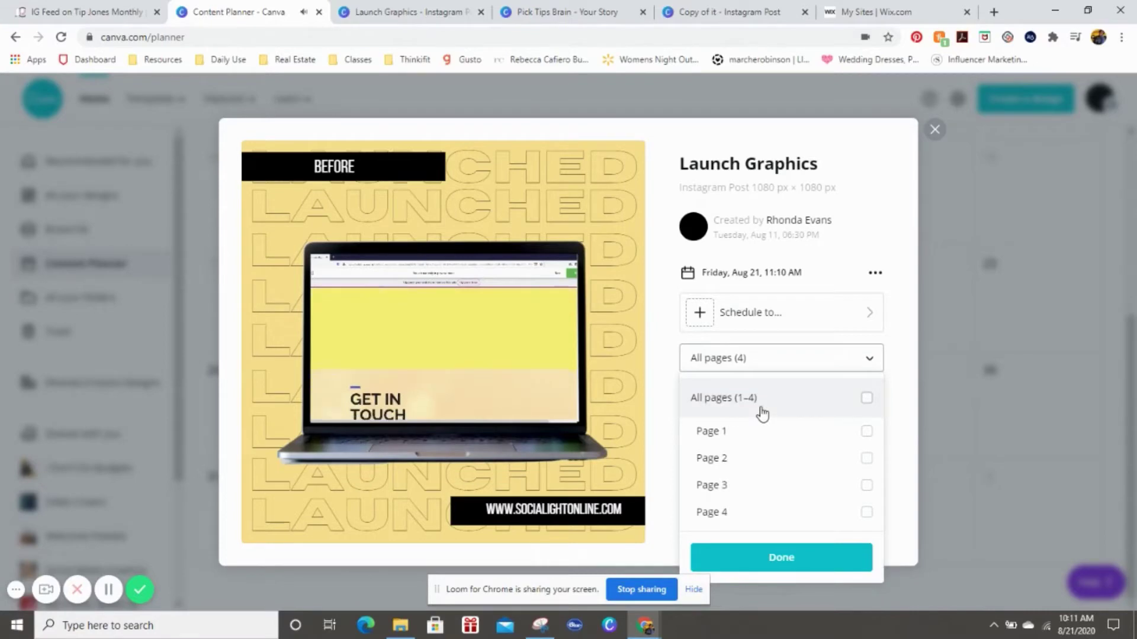
pyautogui.click(647, 142)
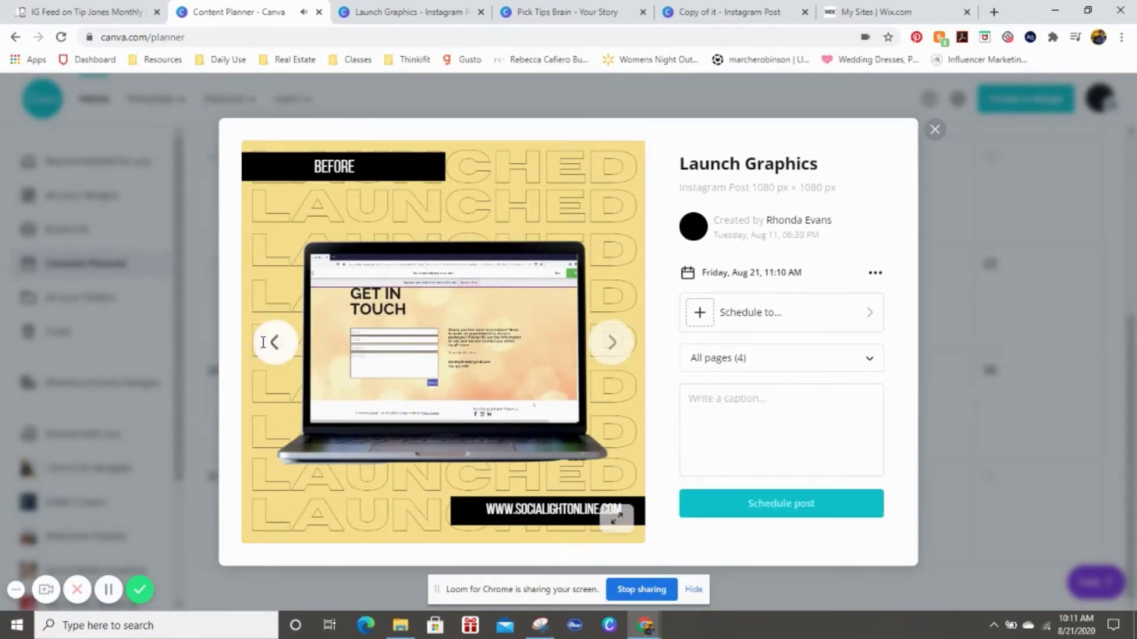
pyautogui.click(264, 342)
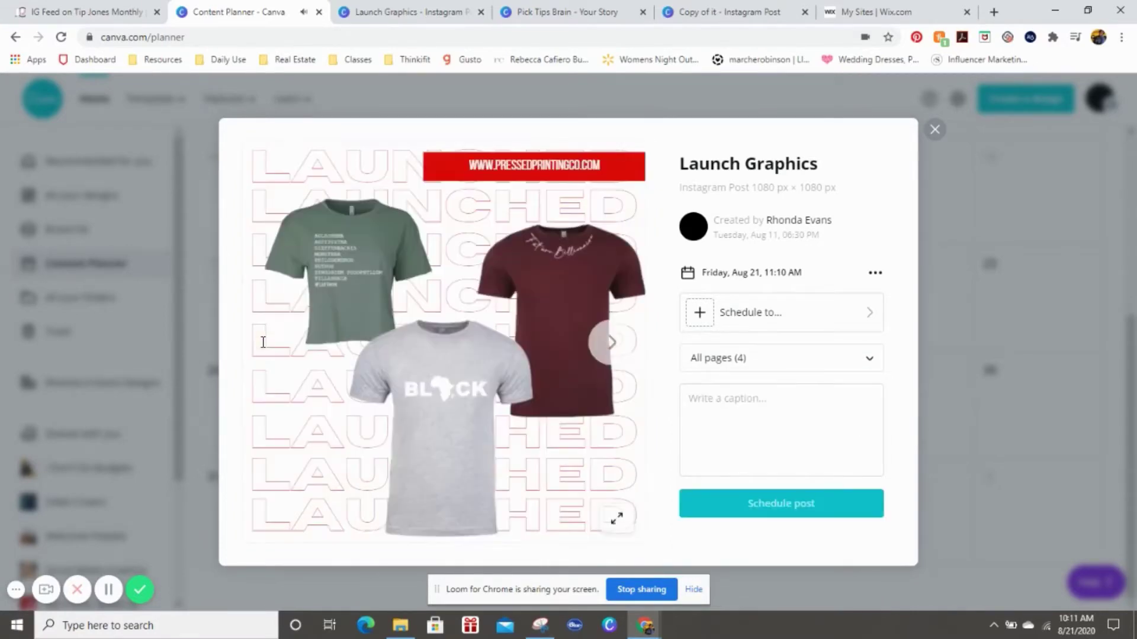
pyautogui.click(604, 350)
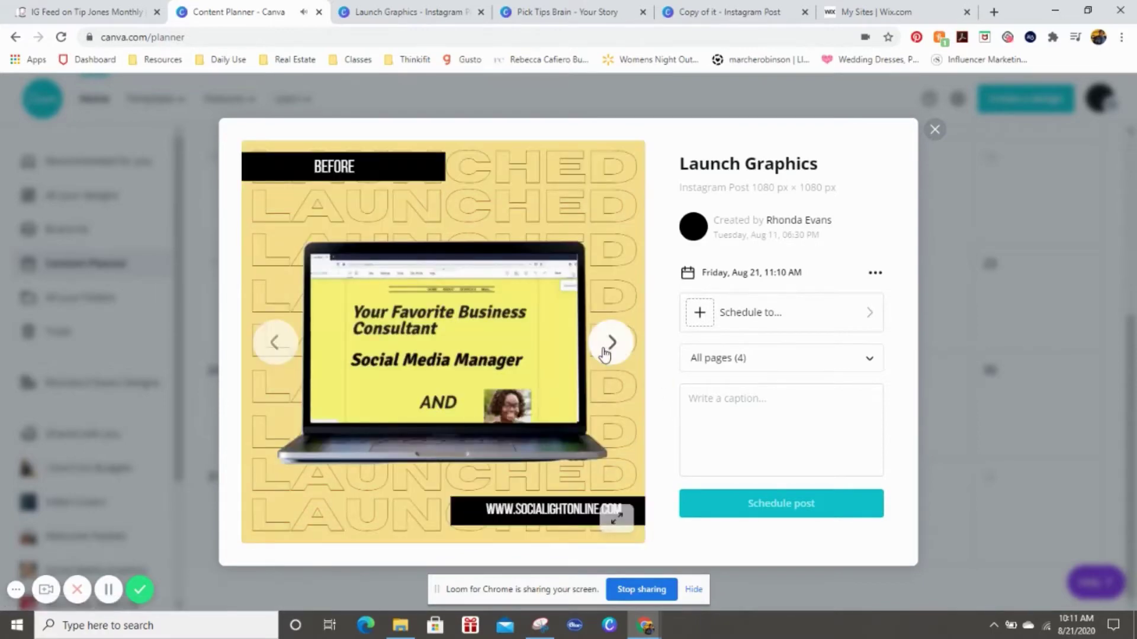
pyautogui.click(769, 361)
pyautogui.click(867, 459)
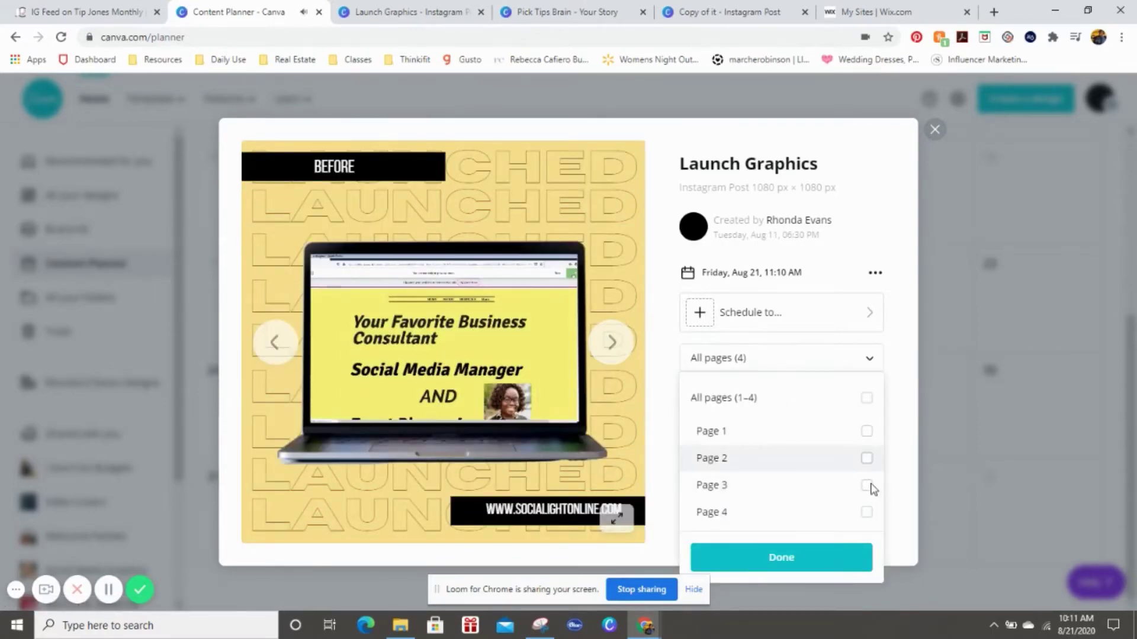
pyautogui.click(866, 476)
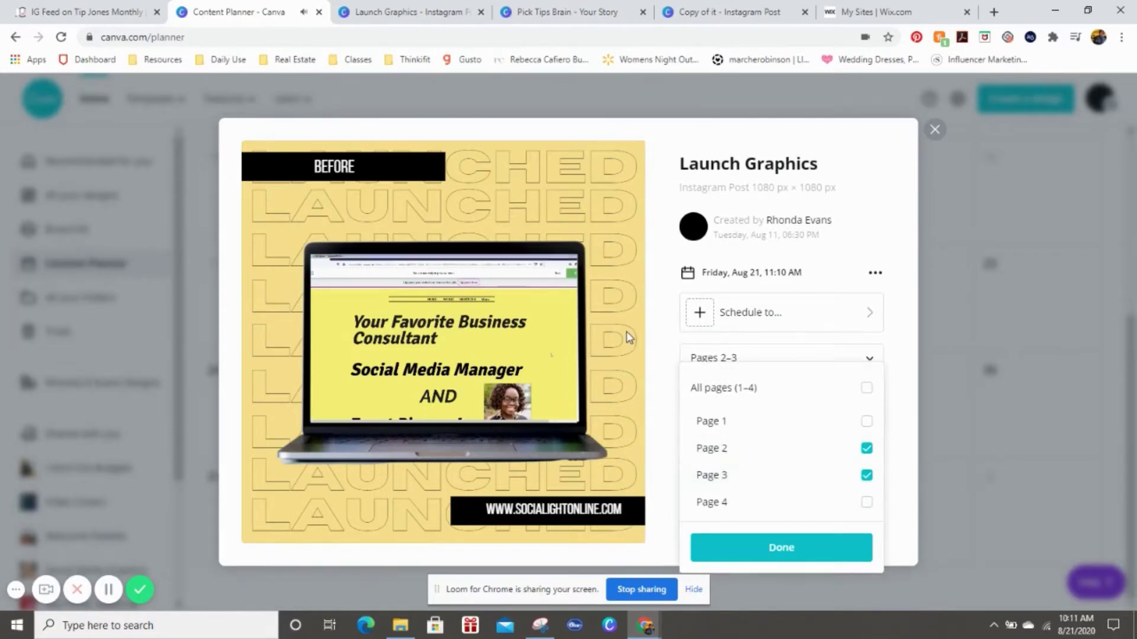
pyautogui.click(668, 464)
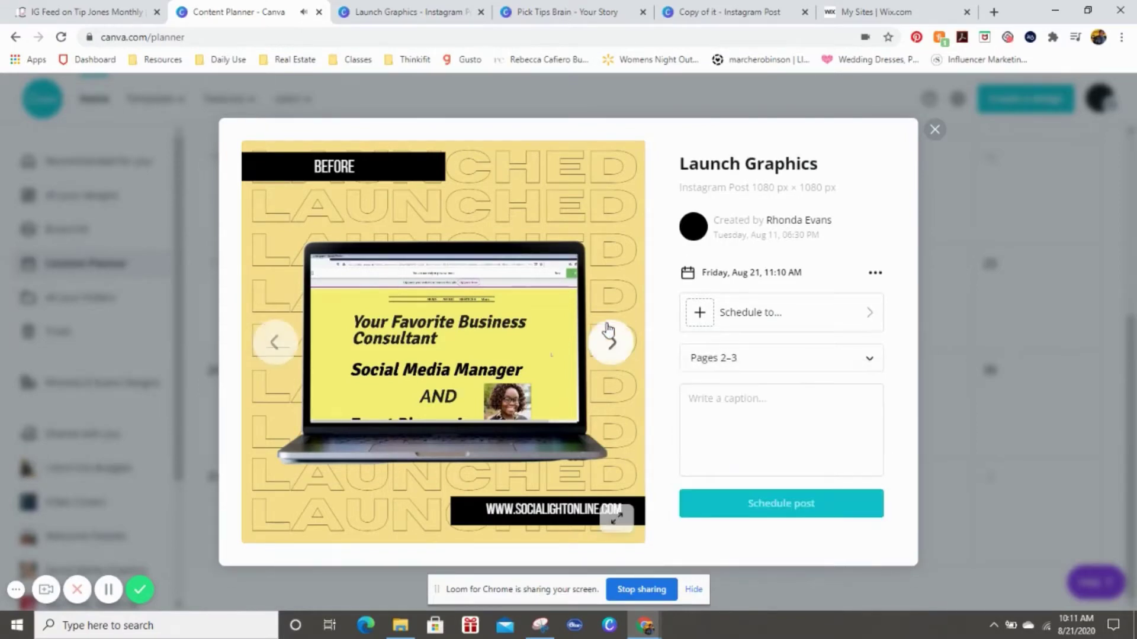
pyautogui.click(613, 344)
pyautogui.click(612, 343)
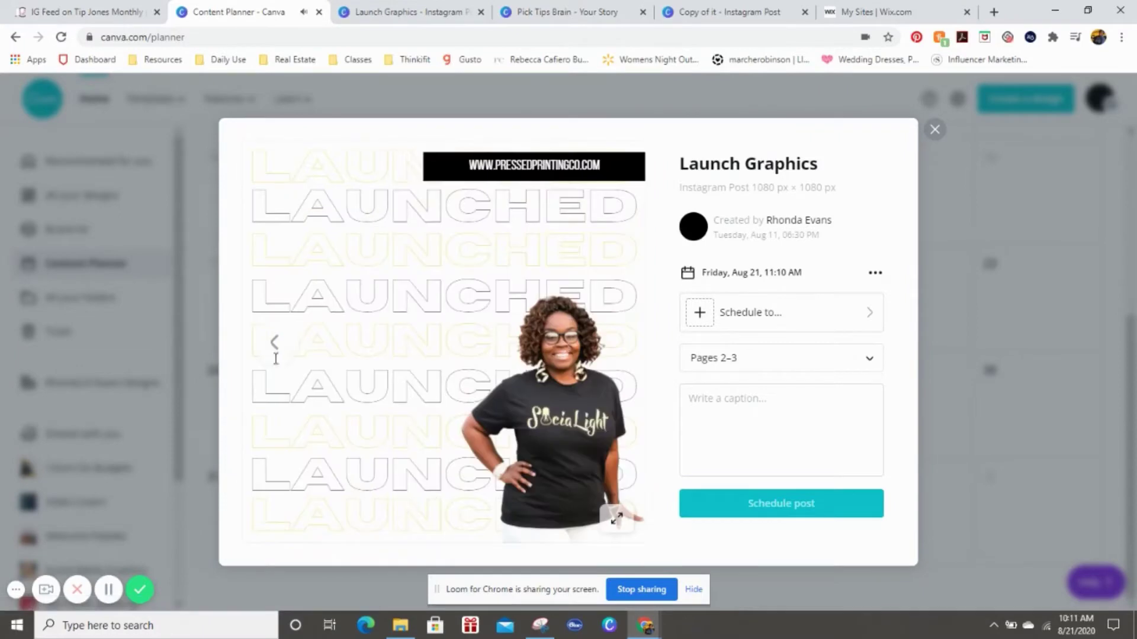
pyautogui.click(275, 347)
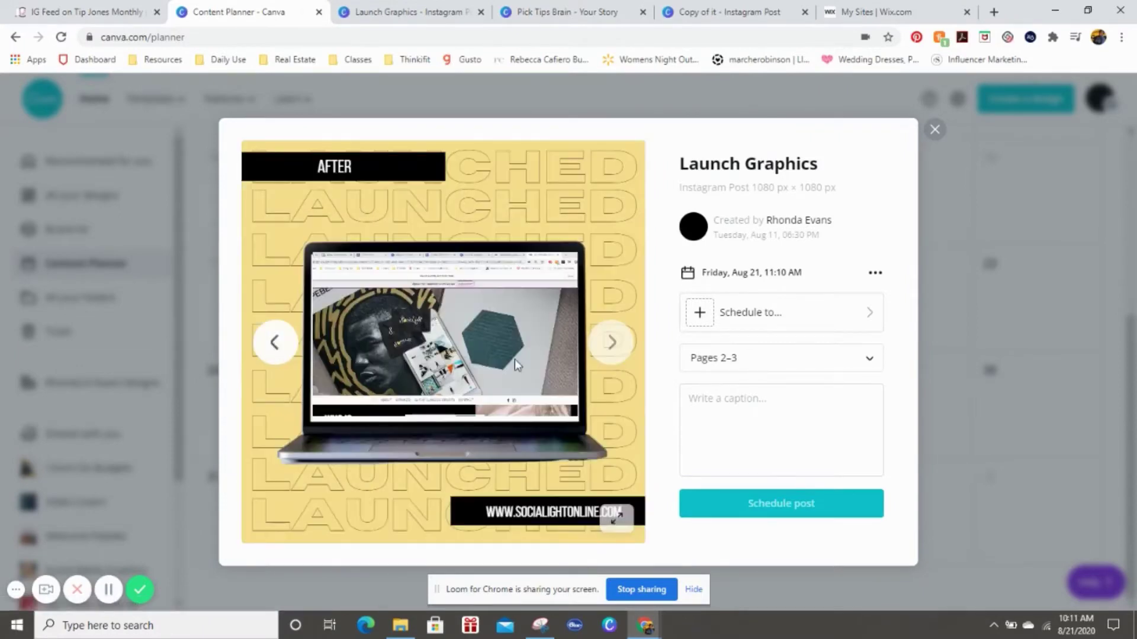
# Replace the draft caption with "It's the LAUNCH for me!!! Launching a website rebrand"
pyautogui.click(759, 401)
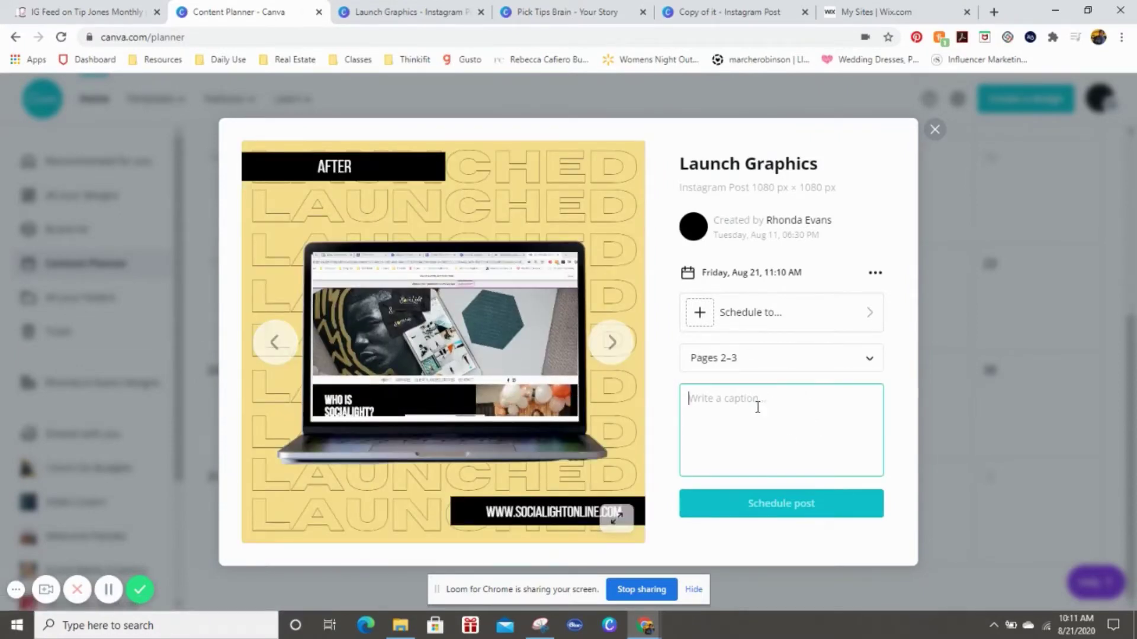
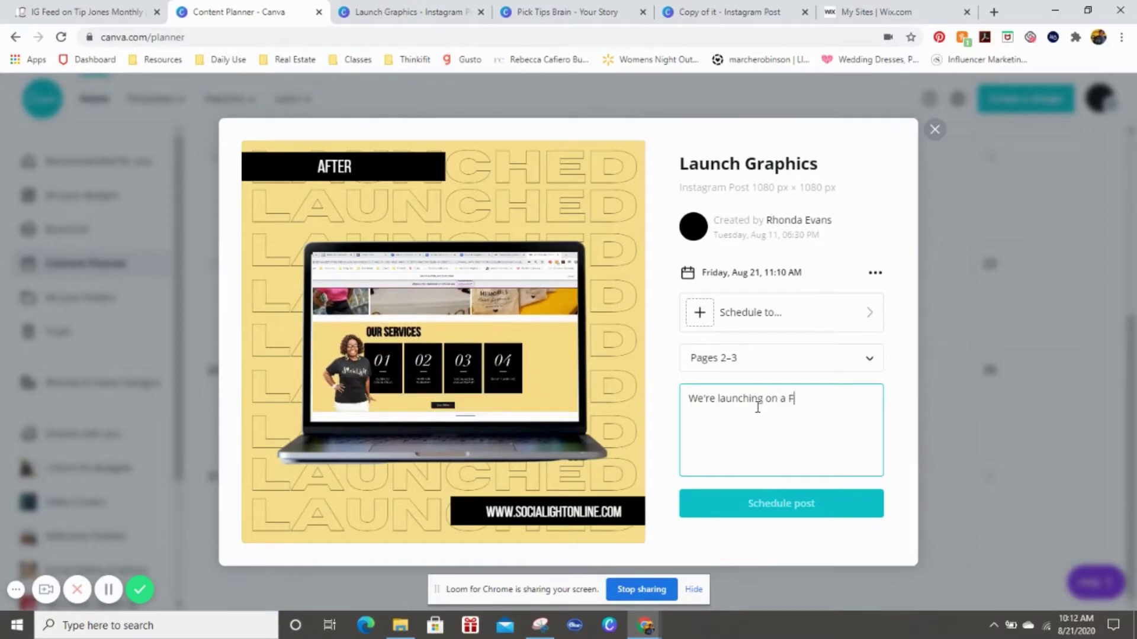
pyautogui.press('BackSpace')
pyautogui.press('BackSpace')
pyautogui.press('BackSpace')
pyautogui.press('BackSpace')
pyautogui.press('BackSpace')
pyautogui.press('BackSpace')
pyautogui.press('BackSpace')
pyautogui.press('BackSpace')
pyautogui.press('BackSpace')
pyautogui.press('BackSpace')
pyautogui.press('BackSpace')
pyautogui.press('BackSpace')
pyautogui.press('BackSpace')
pyautogui.press('BackSpace')
pyautogui.press('BackSpace')
pyautogui.press('BackSpace')
pyautogui.press('BackSpace')
pyautogui.press('BackSpace')
pyautogui.press('BackSpace')
pyautogui.press('BackSpace')
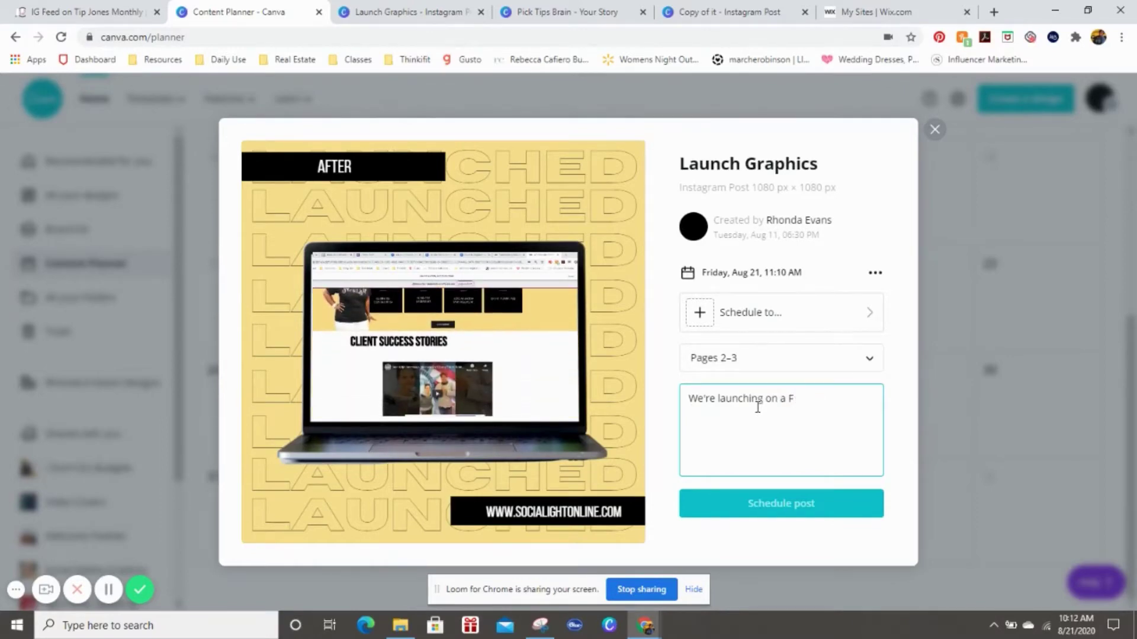
pyautogui.write('It')
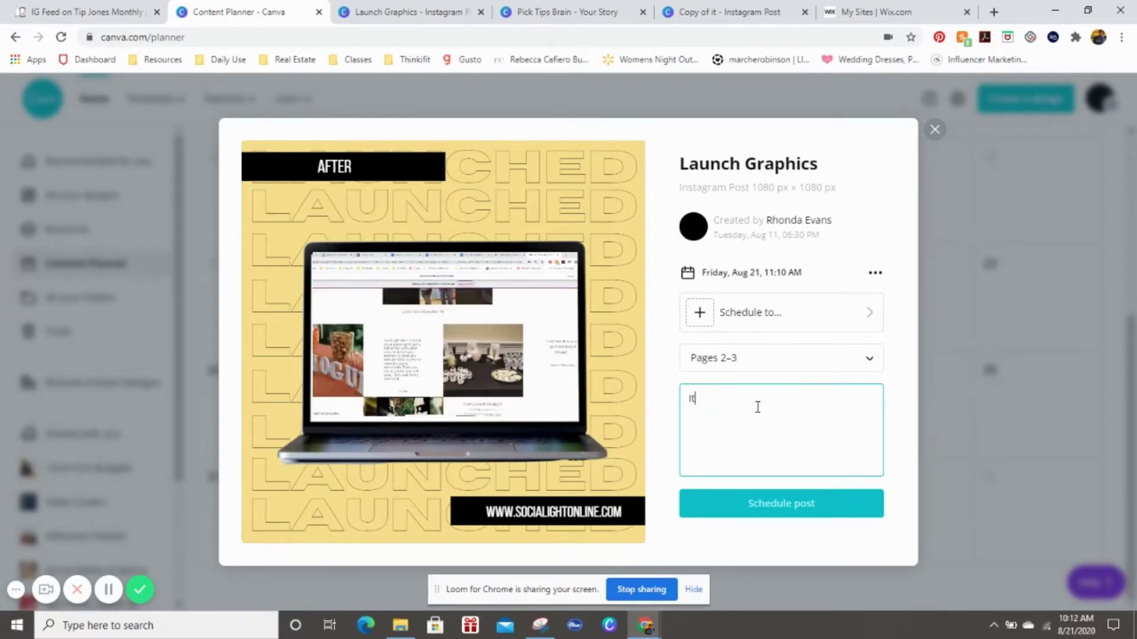
pyautogui.write("'s the LAUNCH for me!!! ")
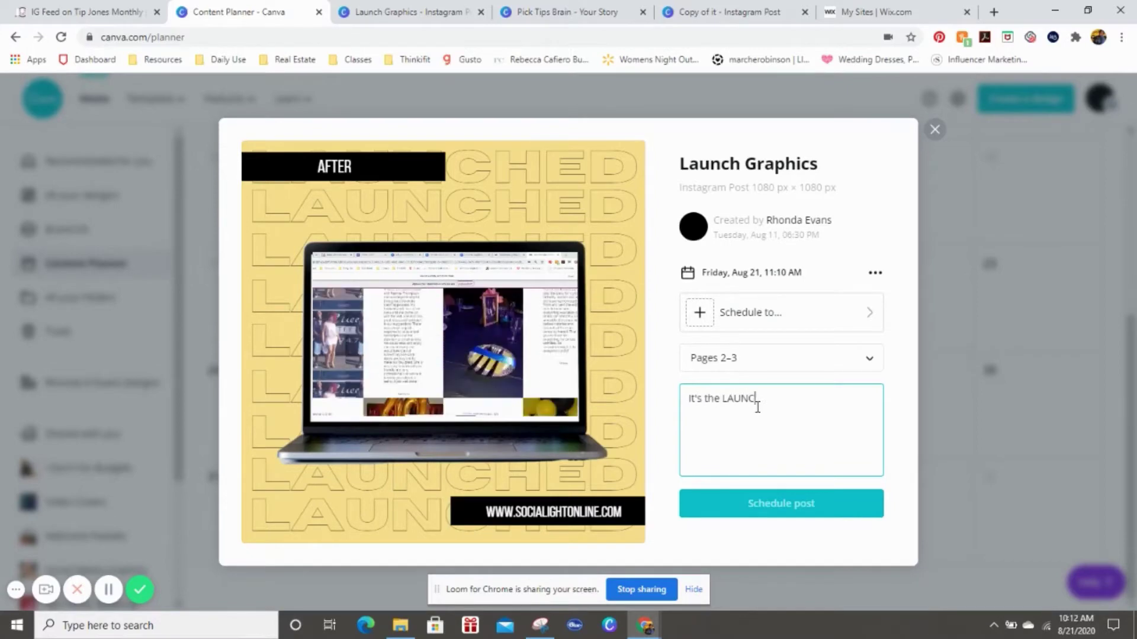
pyautogui.write('Launching a')
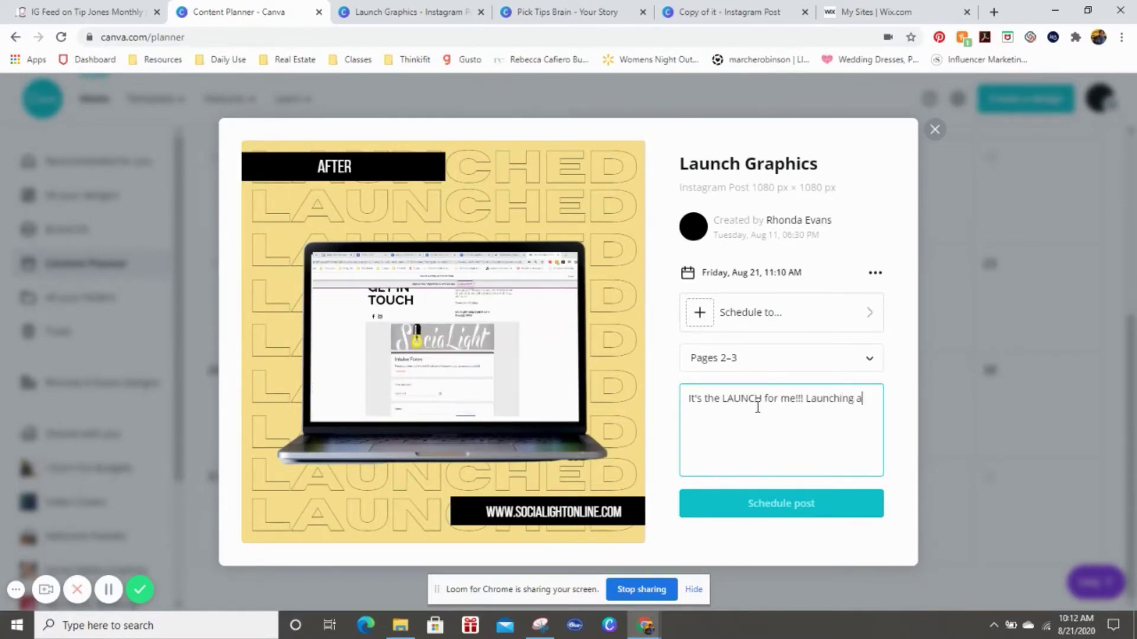
pyautogui.write(' e website rebrand')
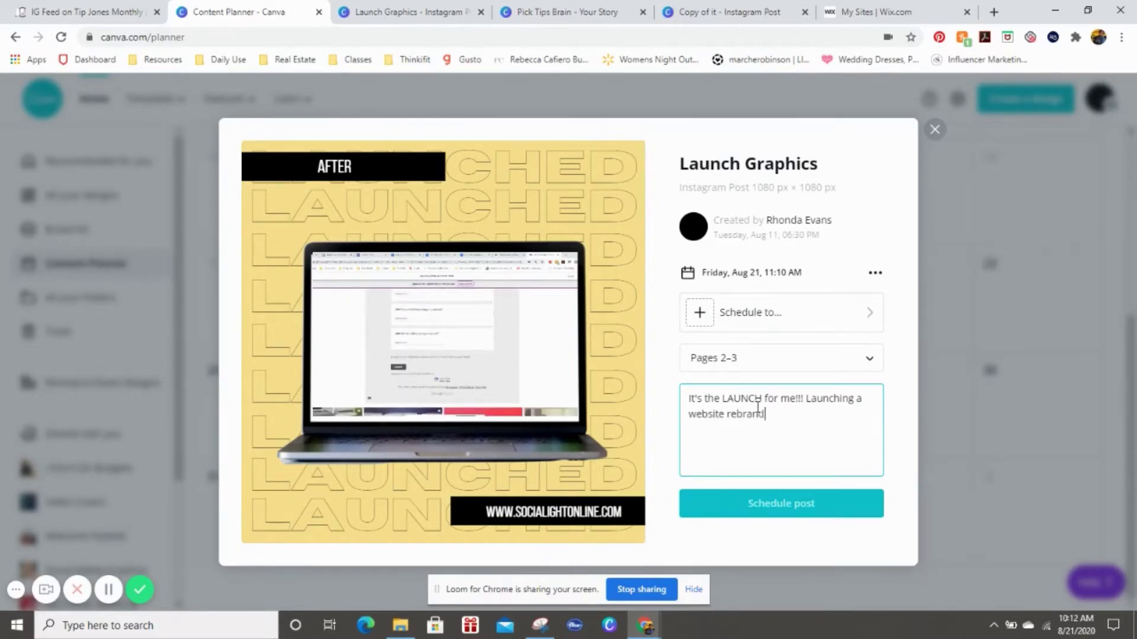
# Continue the caption with "for Ms. Socialight herself. My BOSS homie came to me to help give her website"
pyautogui.write(' for MS.')
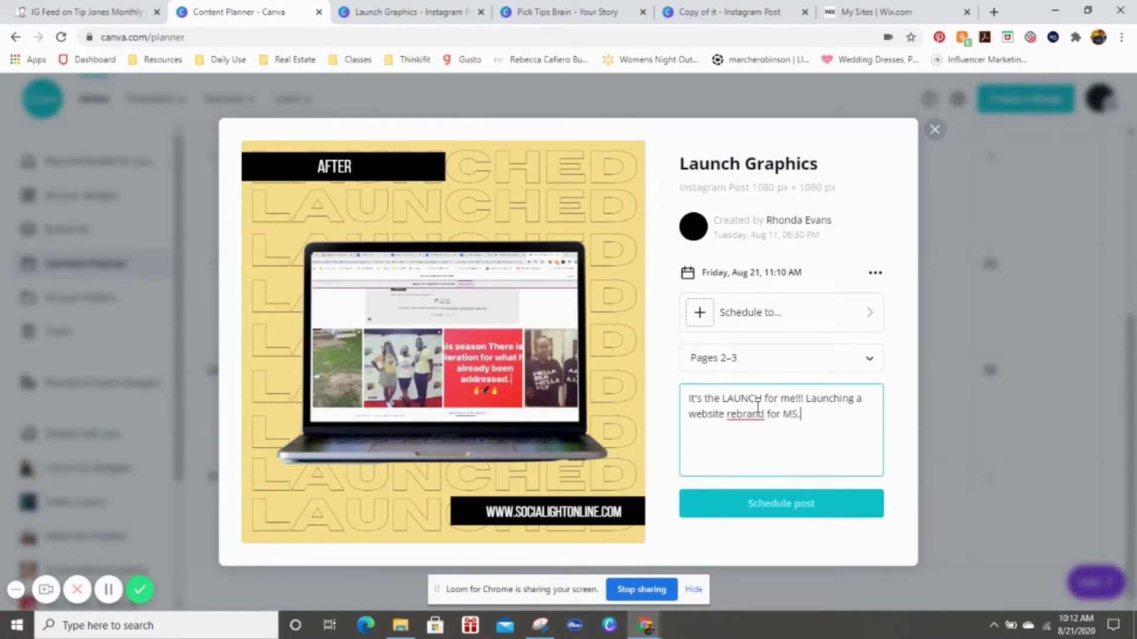
pyautogui.write('. Sol')
pyautogui.write('ialight he')
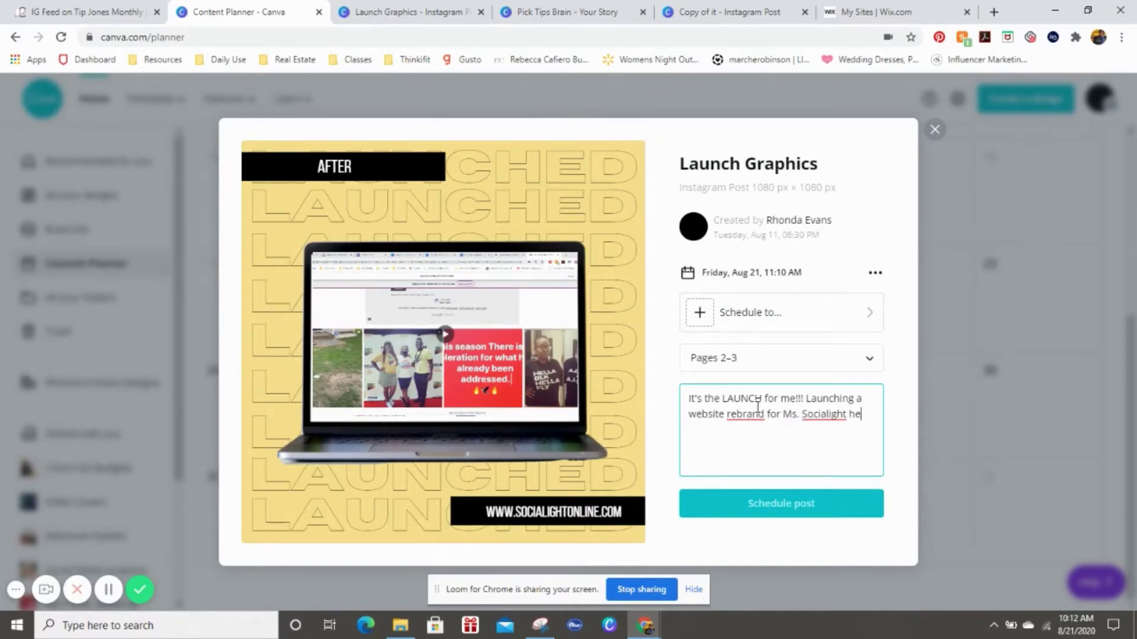
pyautogui.write('rself. My BA')
pyautogui.press('BackSpace')
pyautogui.write('OSS homie came to me ')
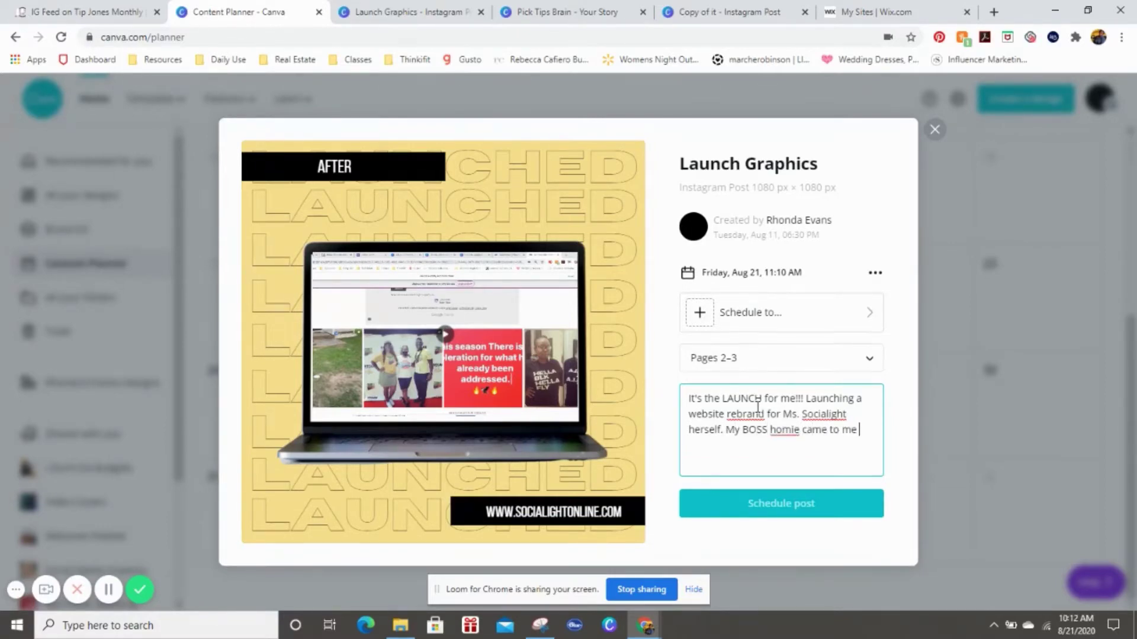
pyautogui.write('to help give her website')
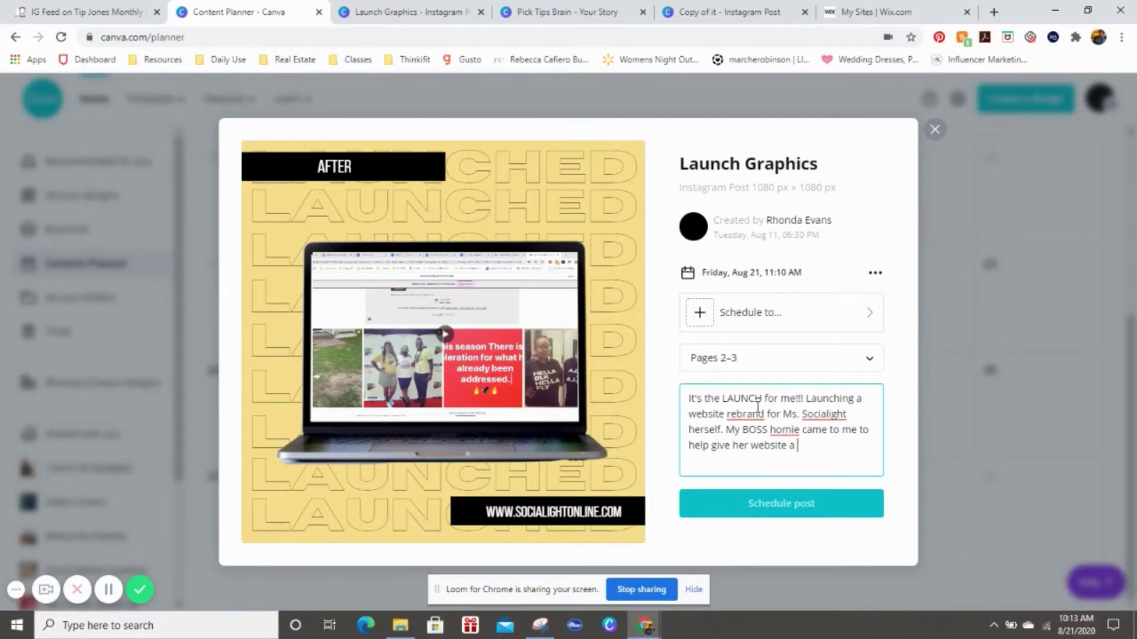
# Finish the caption with "a fresh look and this is what we did!! Head over to socialightonline.com to book with them!"
pyautogui.write('a fresh look.')
pyautogui.press('BackSpace')
pyautogui.write('and this is what we d')
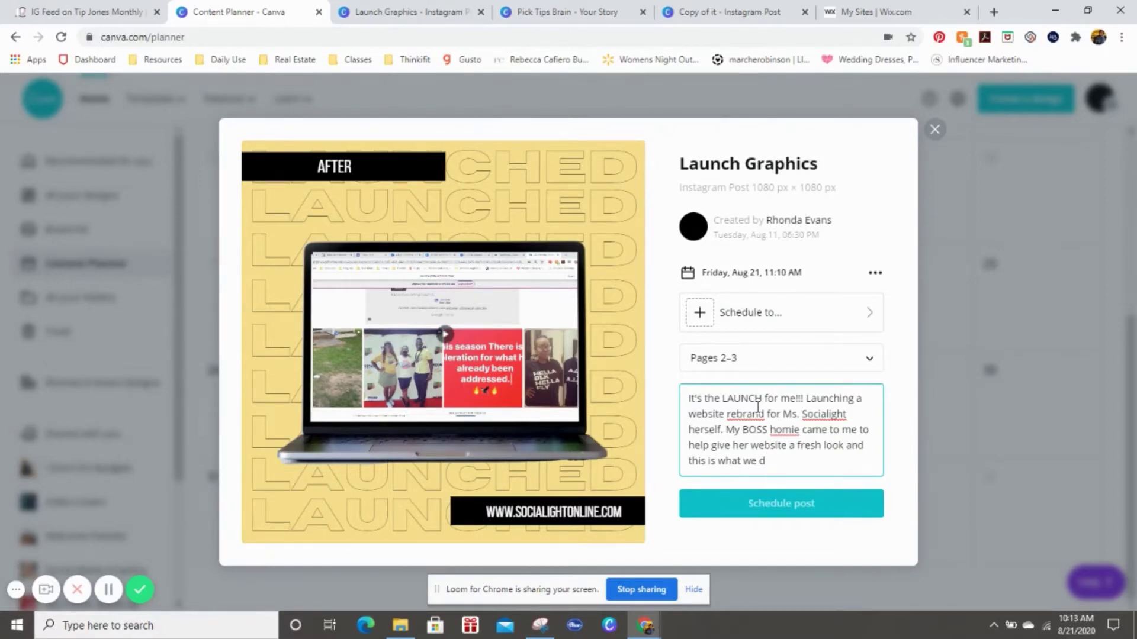
pyautogui.write('d!! Head over to socialighton')
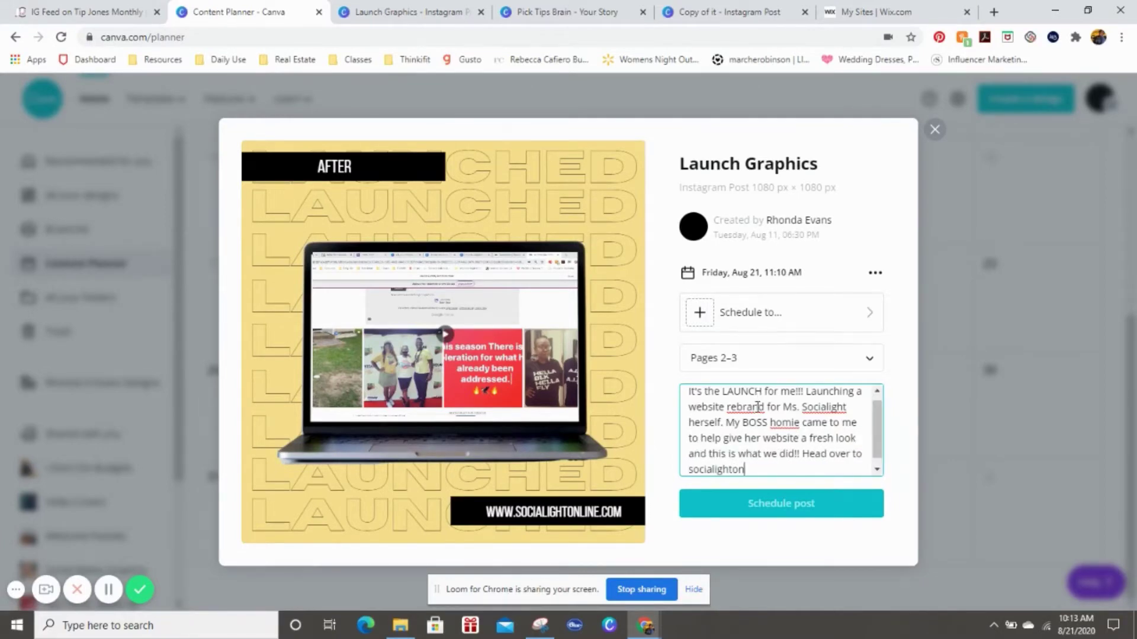
pyautogui.write('line.com to book a with them!')
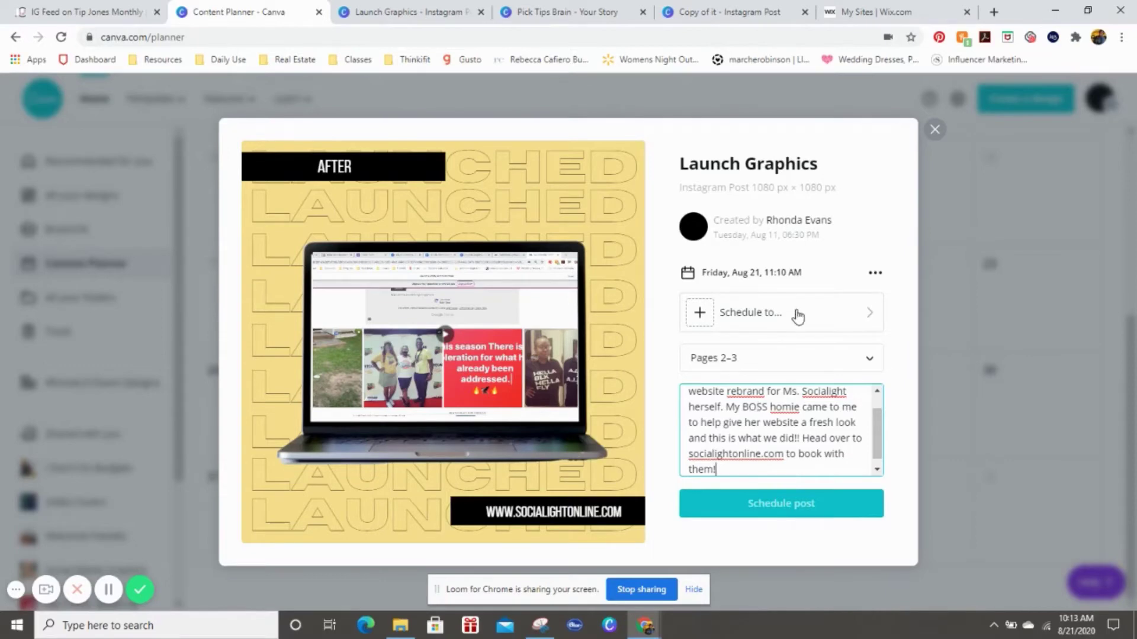
# Choose Facebook Page as the post's destination and start connecting Facebook, continuing with the signed-in account
pyautogui.click(862, 319)
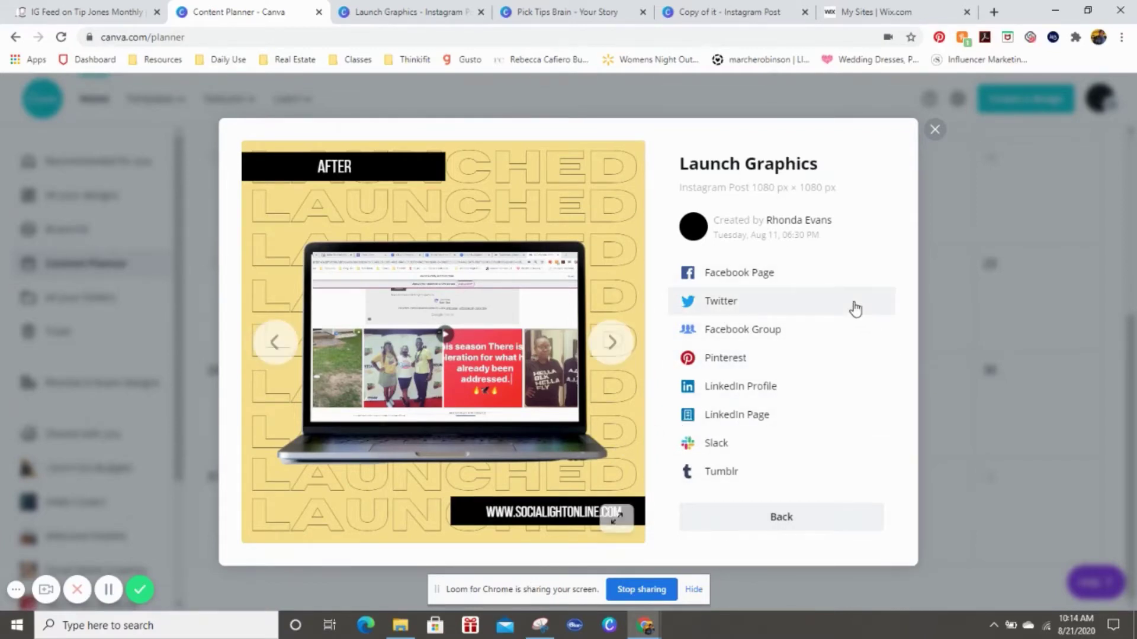
pyautogui.click(759, 274)
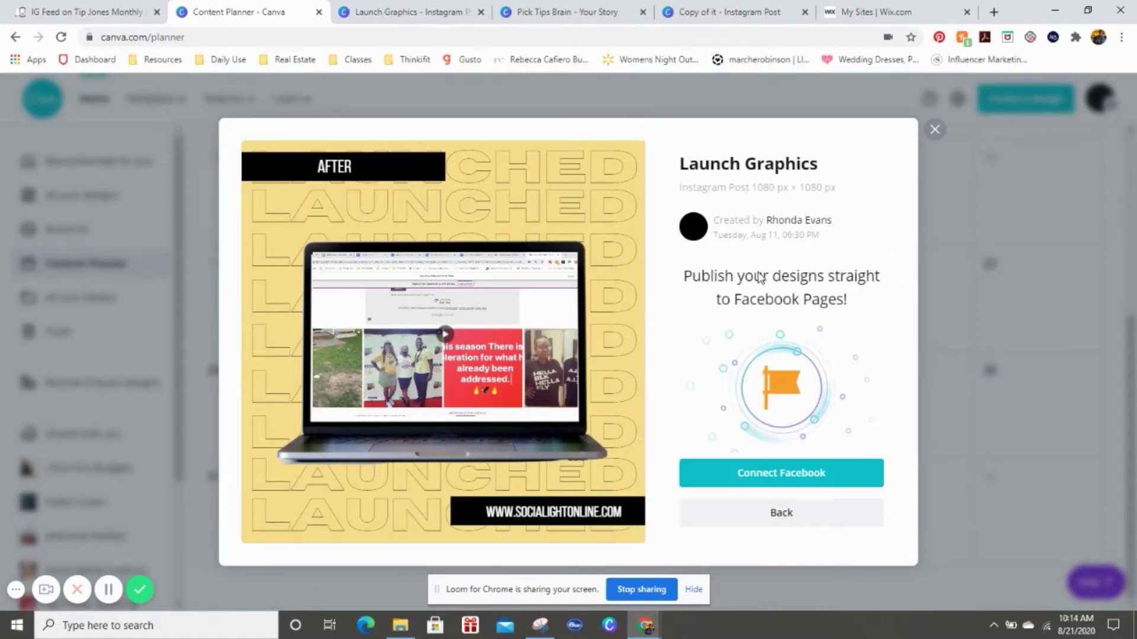
pyautogui.click(815, 476)
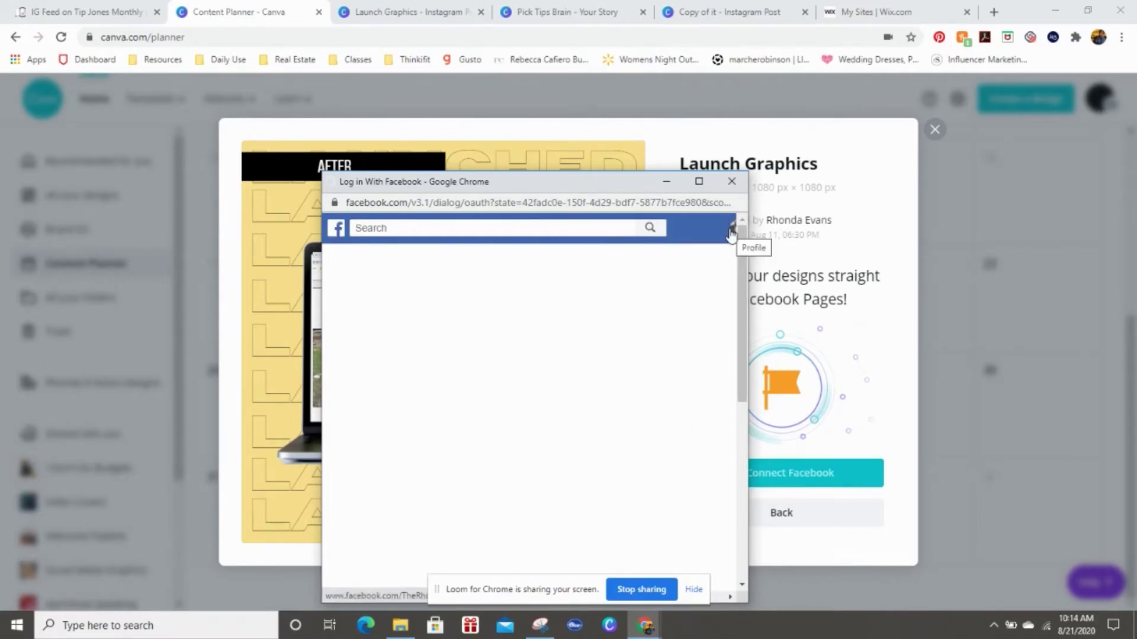
pyautogui.click(731, 233)
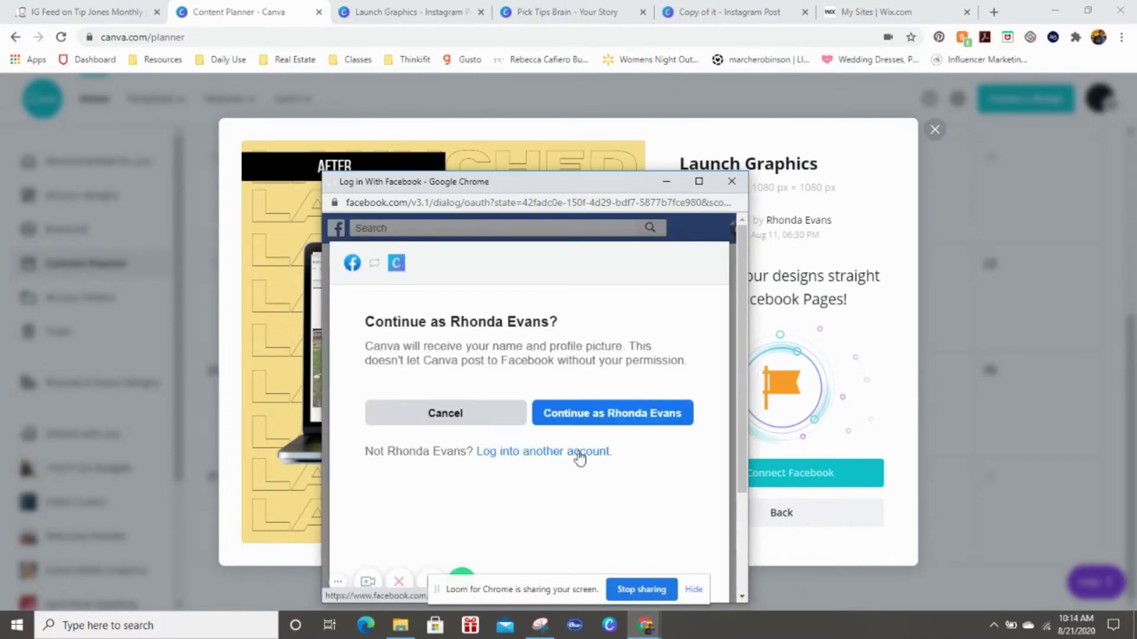
pyautogui.click(585, 414)
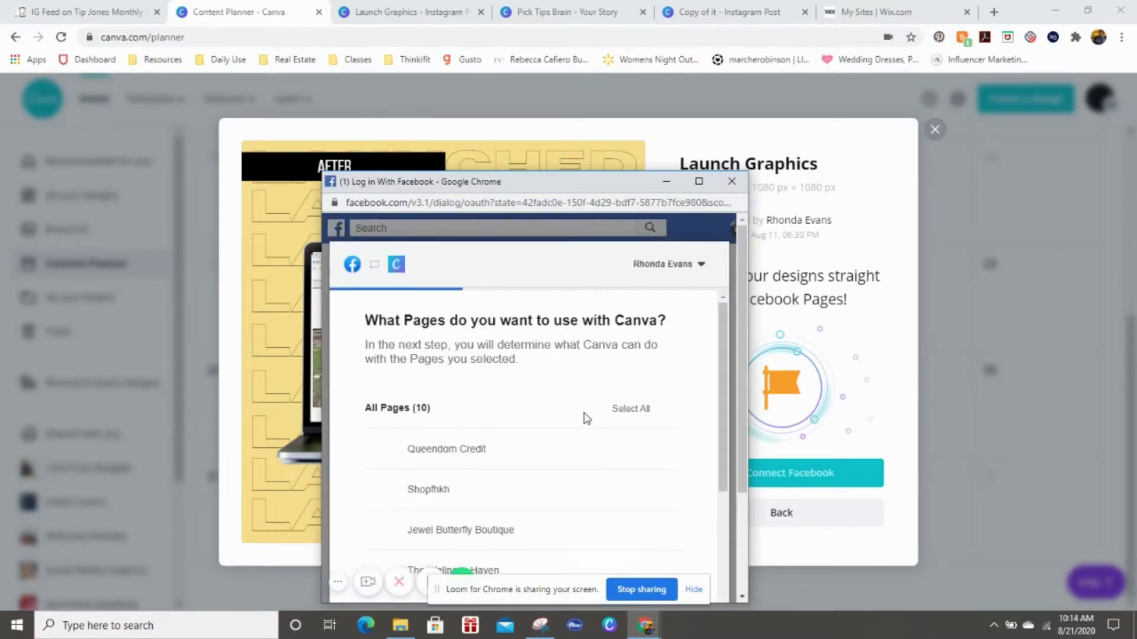
# Select only the personal-brand Facebook page listed directly above Shift.Makers.Clt for use with Canva, and proceed to its permissions
pyautogui.scroll(-1, 581, 450)
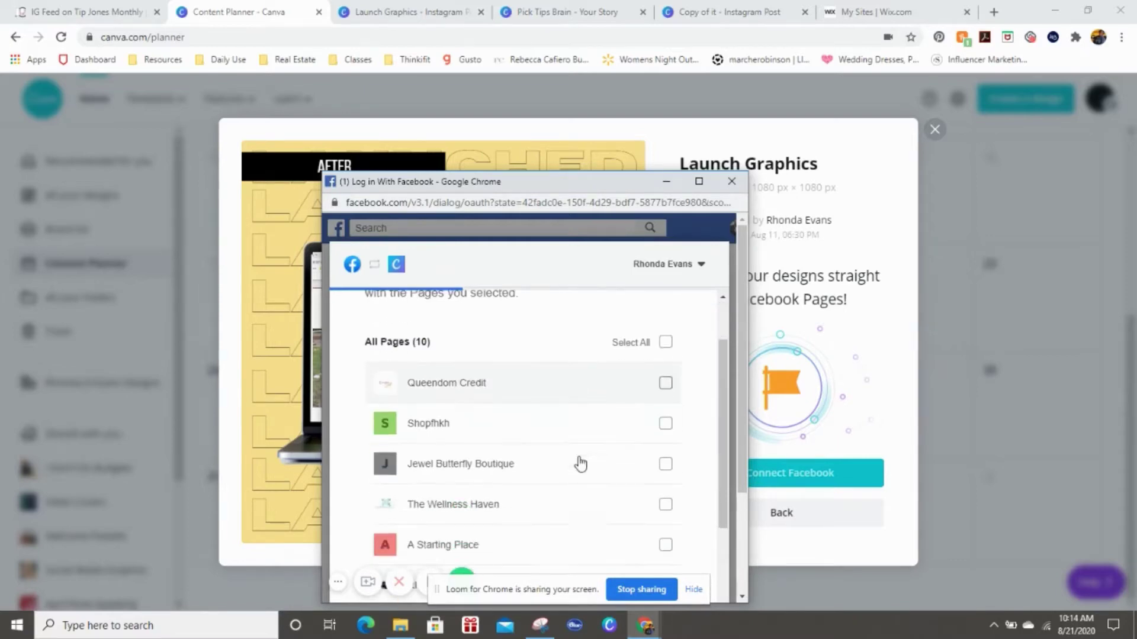
pyautogui.scroll(-3, 580, 465)
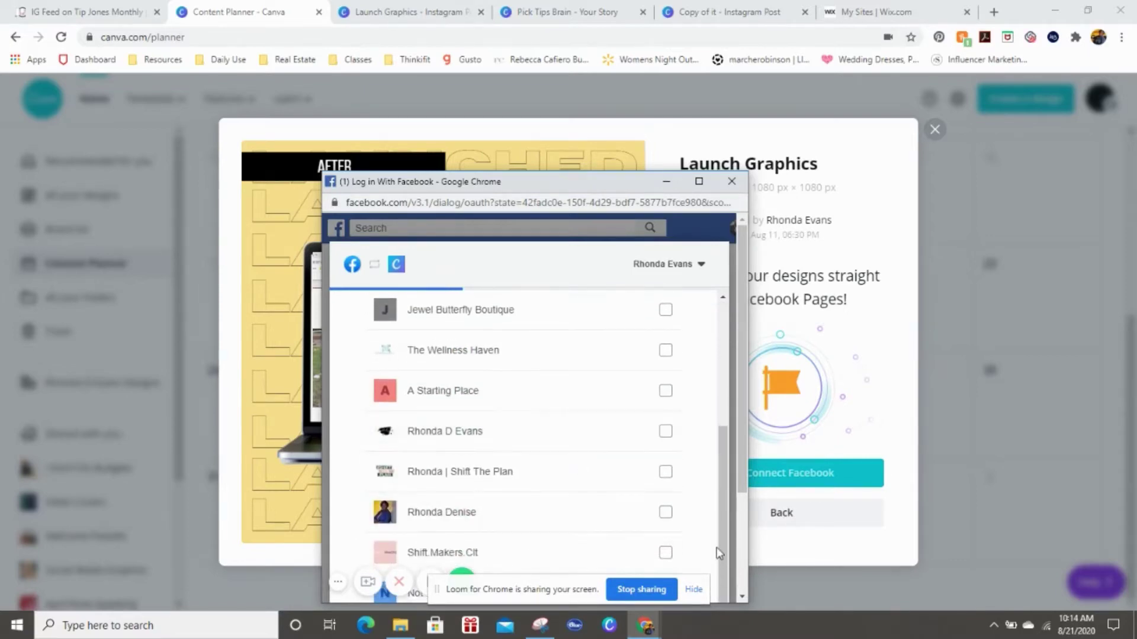
pyautogui.click(666, 513)
pyautogui.scroll(-2, 563, 482)
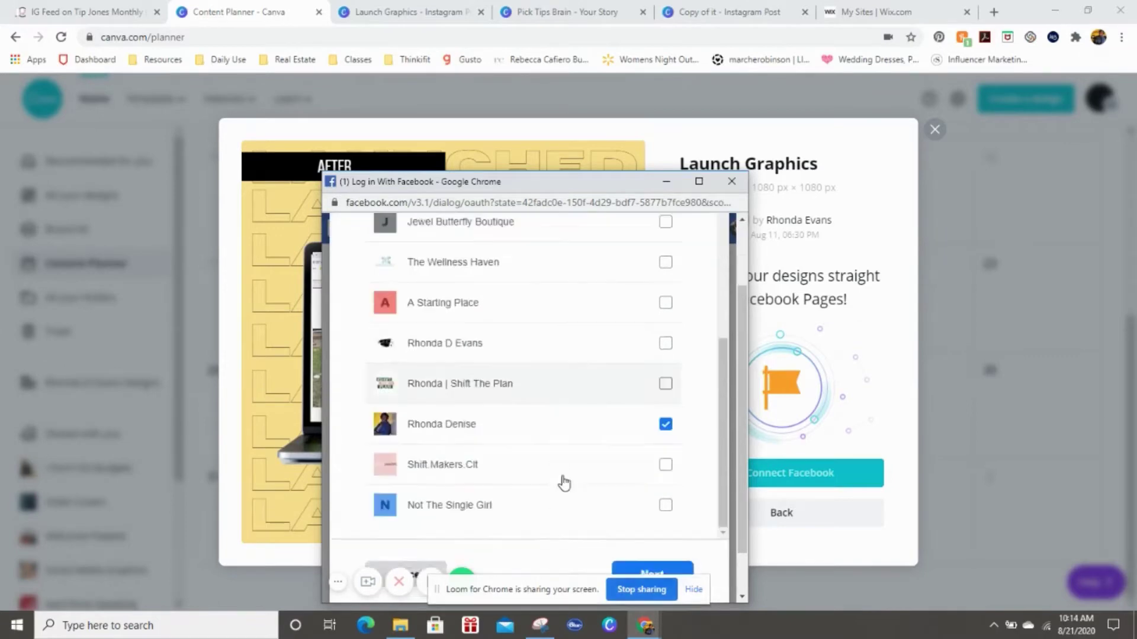
pyautogui.scroll(-1, 564, 482)
pyautogui.click(640, 529)
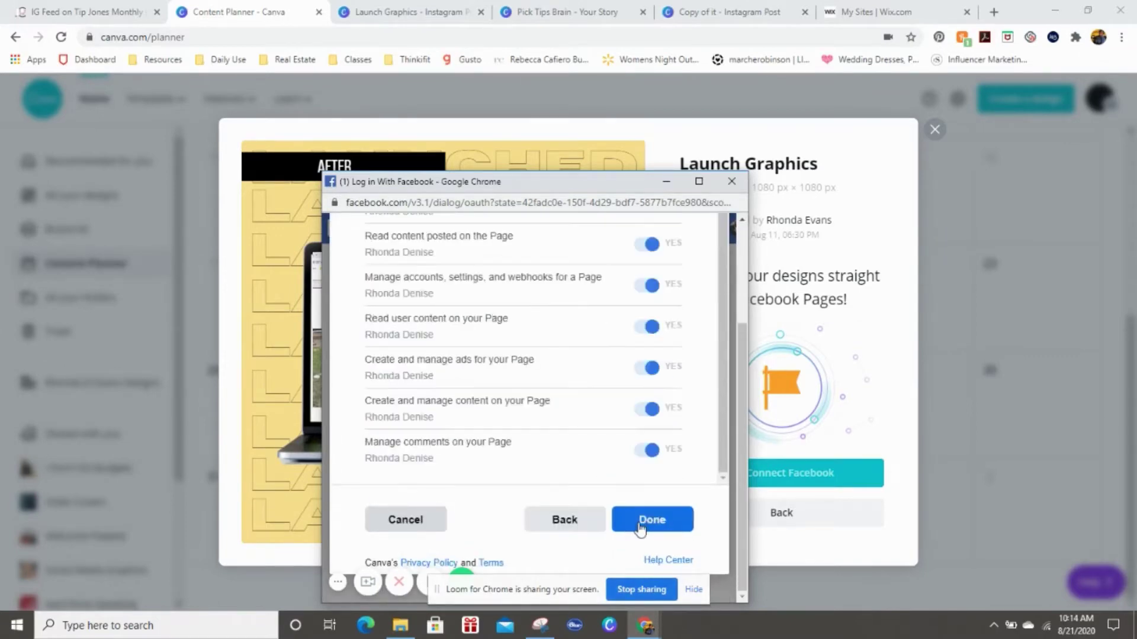
# Review and accept all requested page permissions, and finish linking Canva to Facebook
pyautogui.scroll(2, 601, 447)
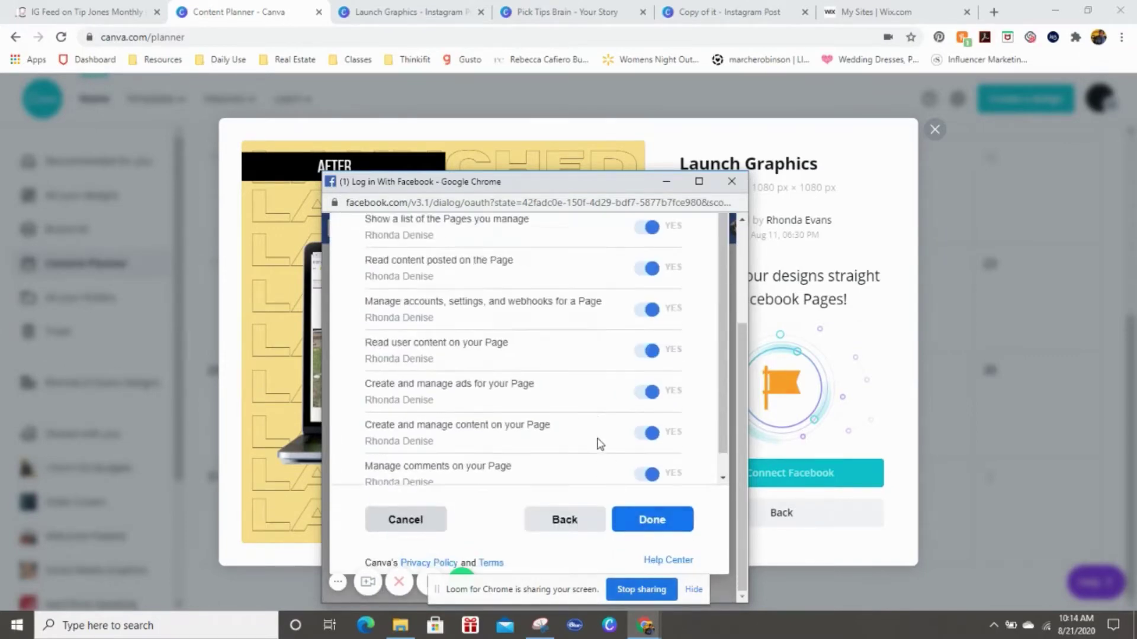
pyautogui.click(664, 524)
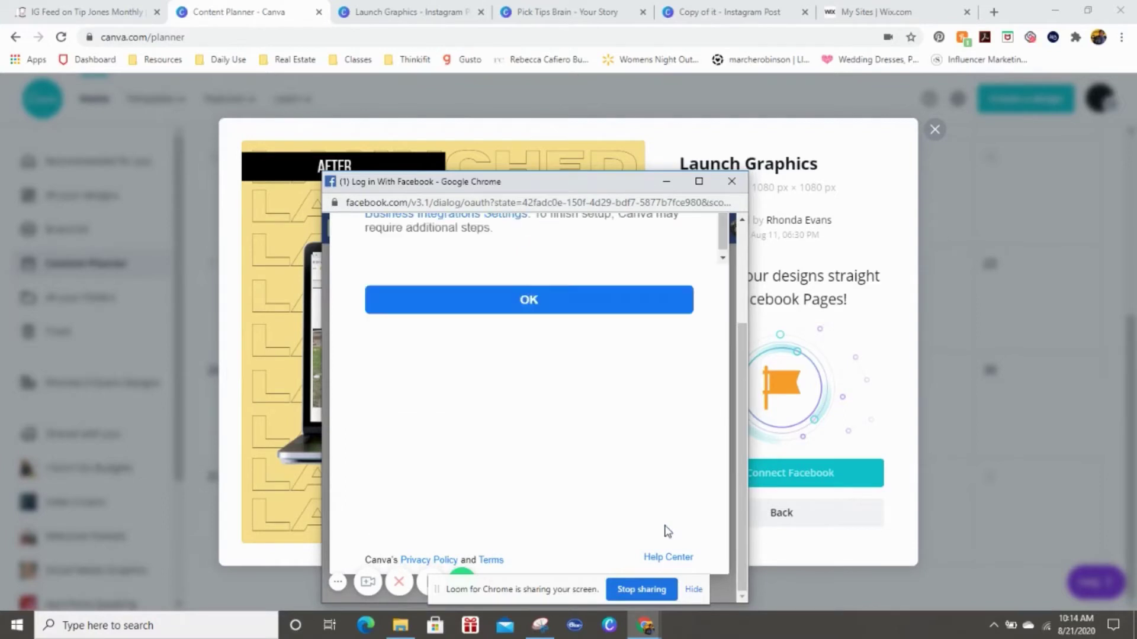
pyautogui.scroll(3, 524, 379)
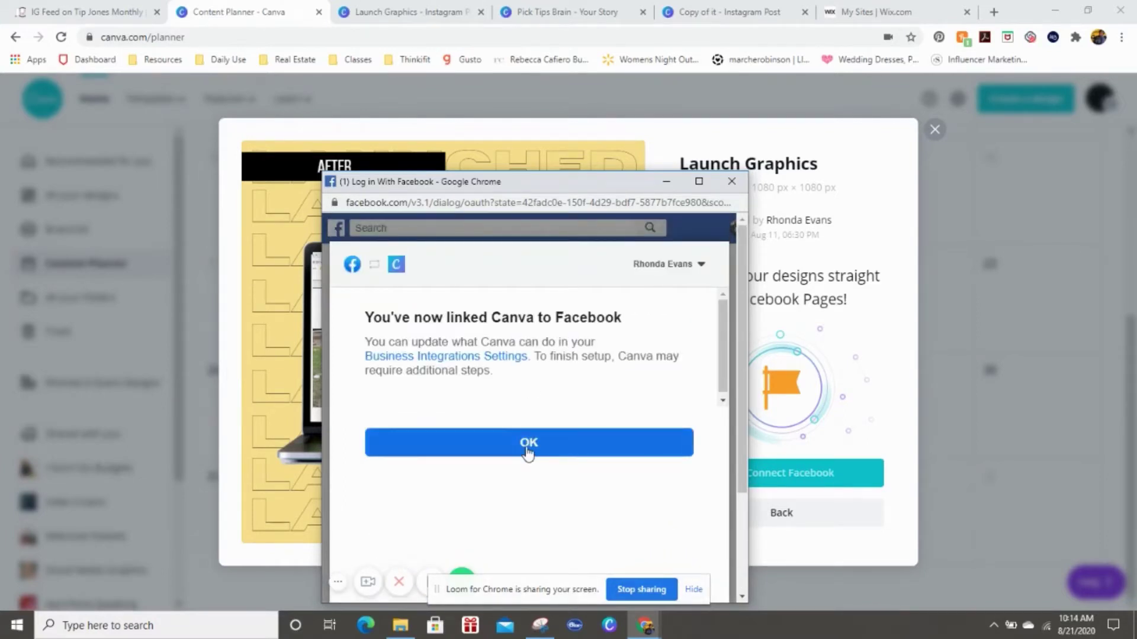
pyautogui.click(632, 429)
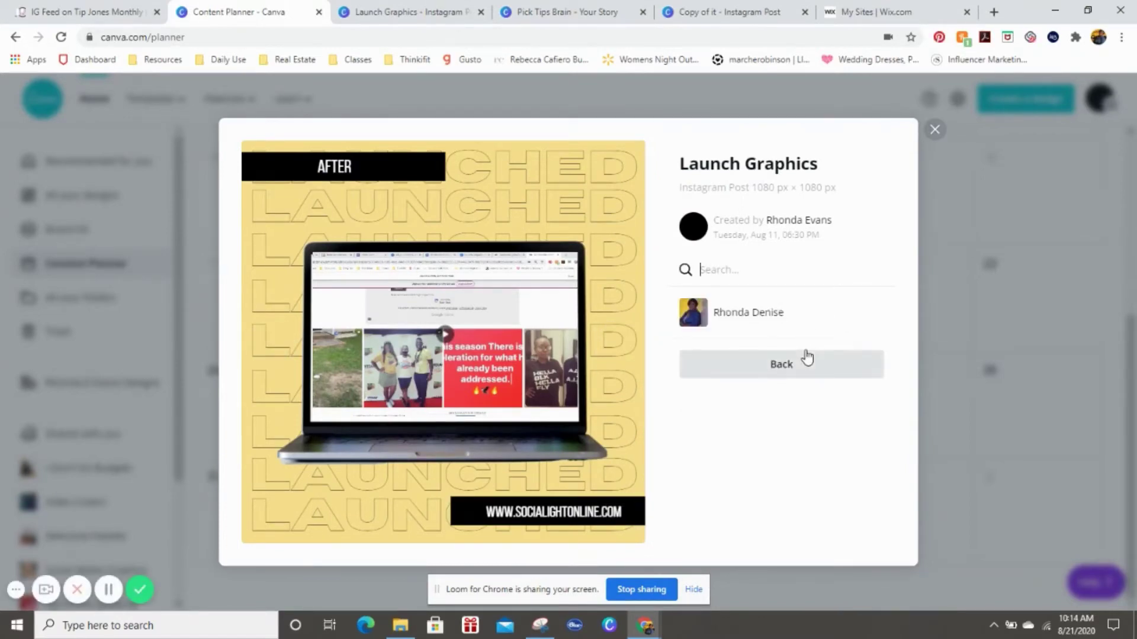
# Look over the available publishing destinations, and set the connected Facebook page as the post's destination
pyautogui.click(771, 367)
pyautogui.click(768, 327)
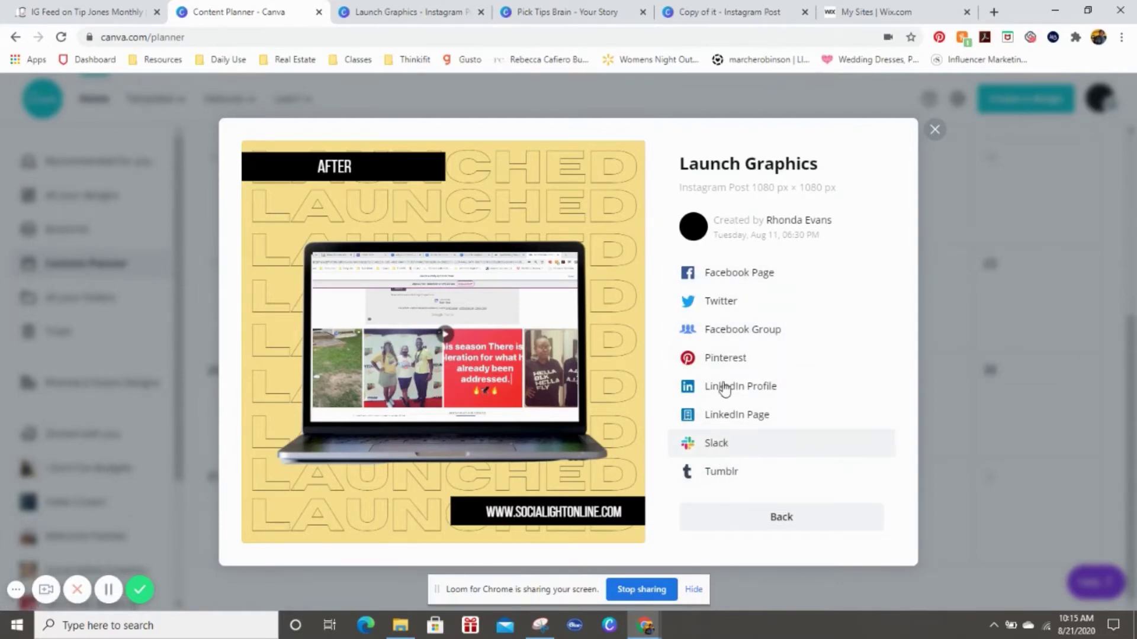
pyautogui.click(772, 273)
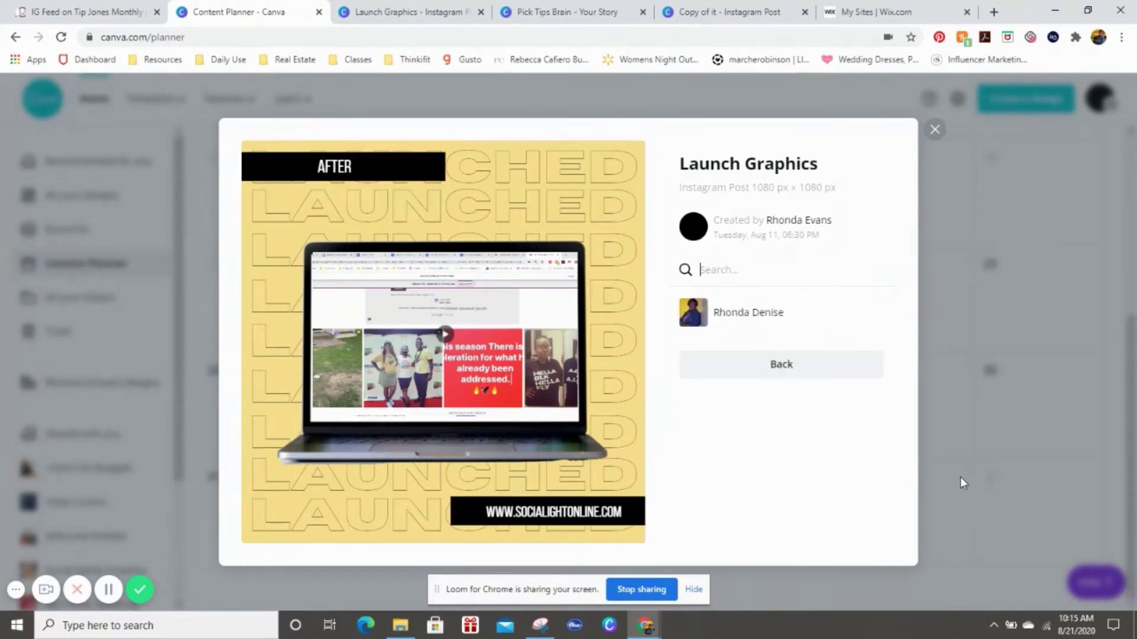
pyautogui.click(776, 318)
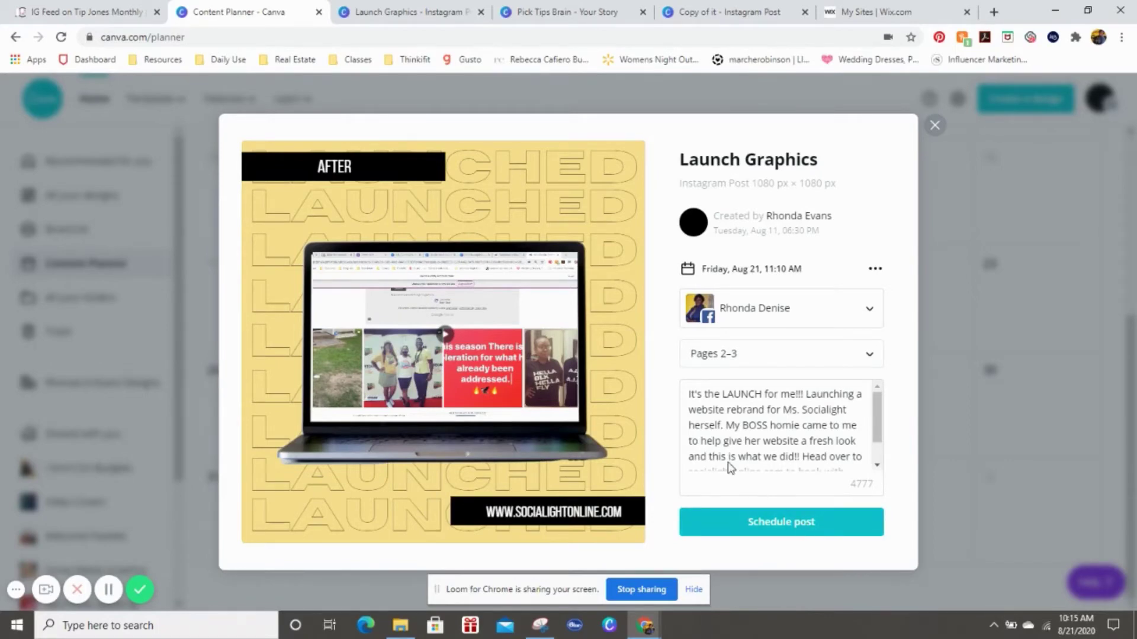
# Change the posting time to 10:17 AM on August 21 and schedule the post
pyautogui.click(875, 272)
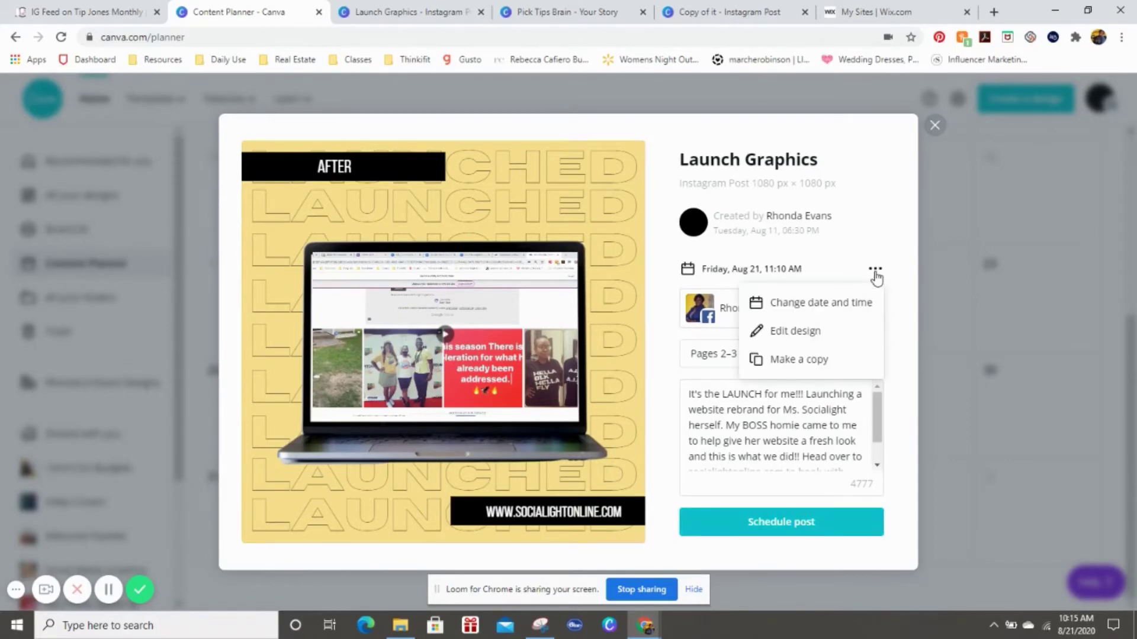
pyautogui.click(839, 305)
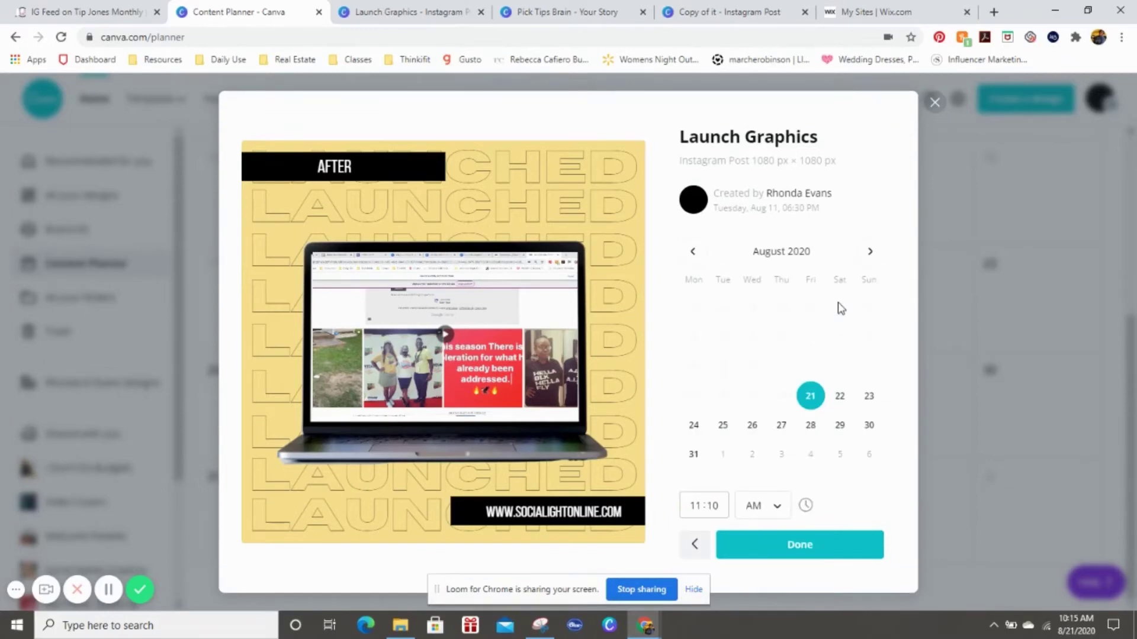
pyautogui.click(705, 508)
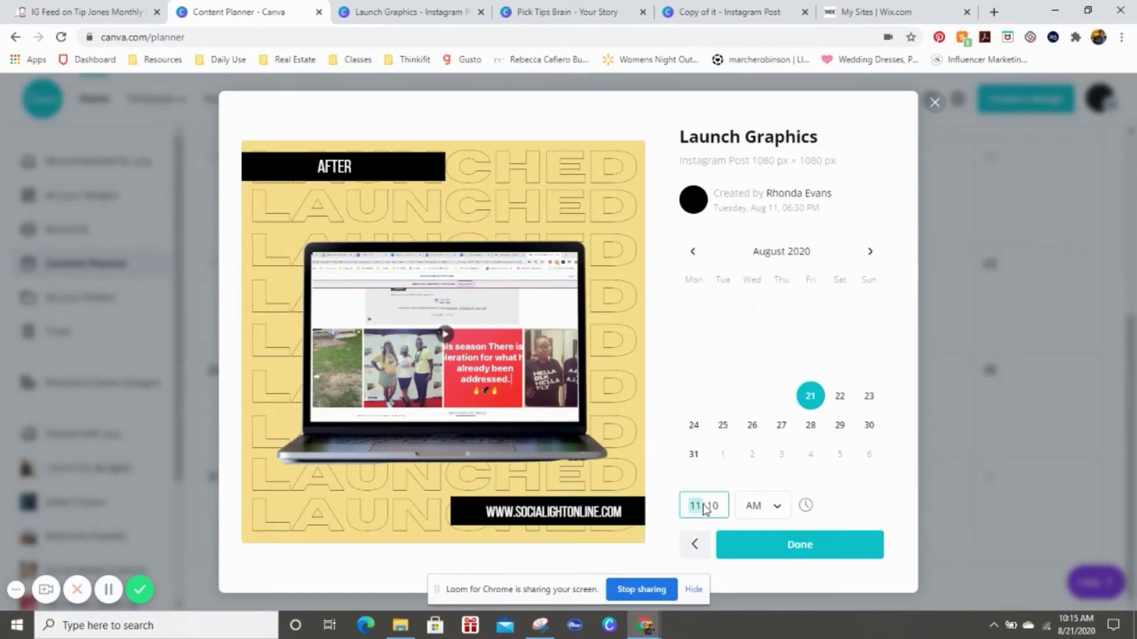
pyautogui.write('10:')
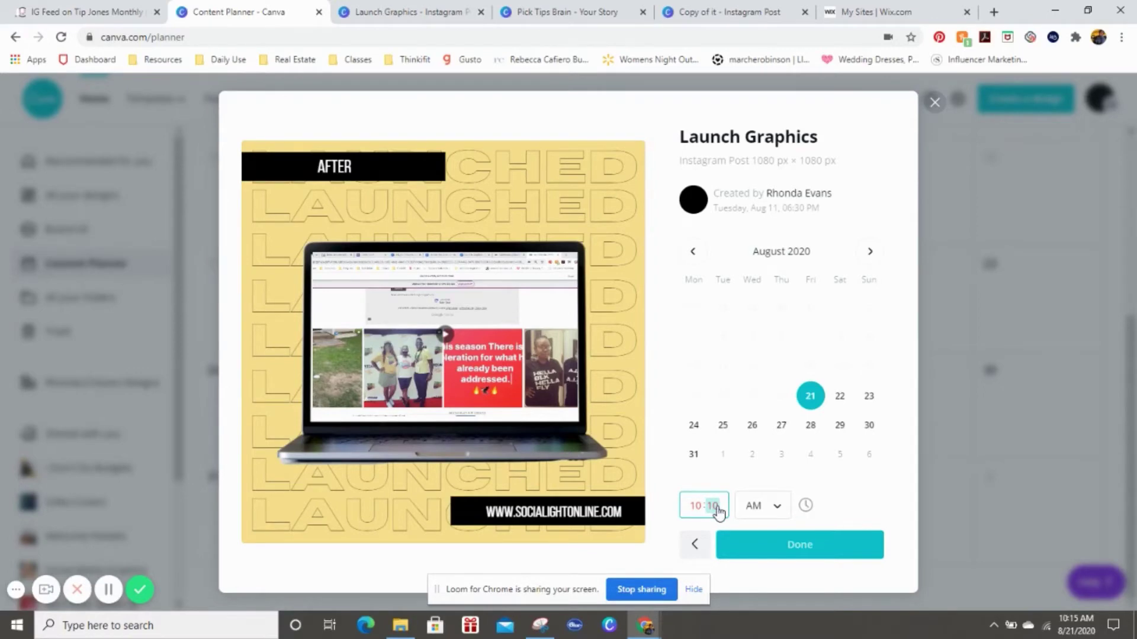
pyautogui.write('17')
pyautogui.click(757, 554)
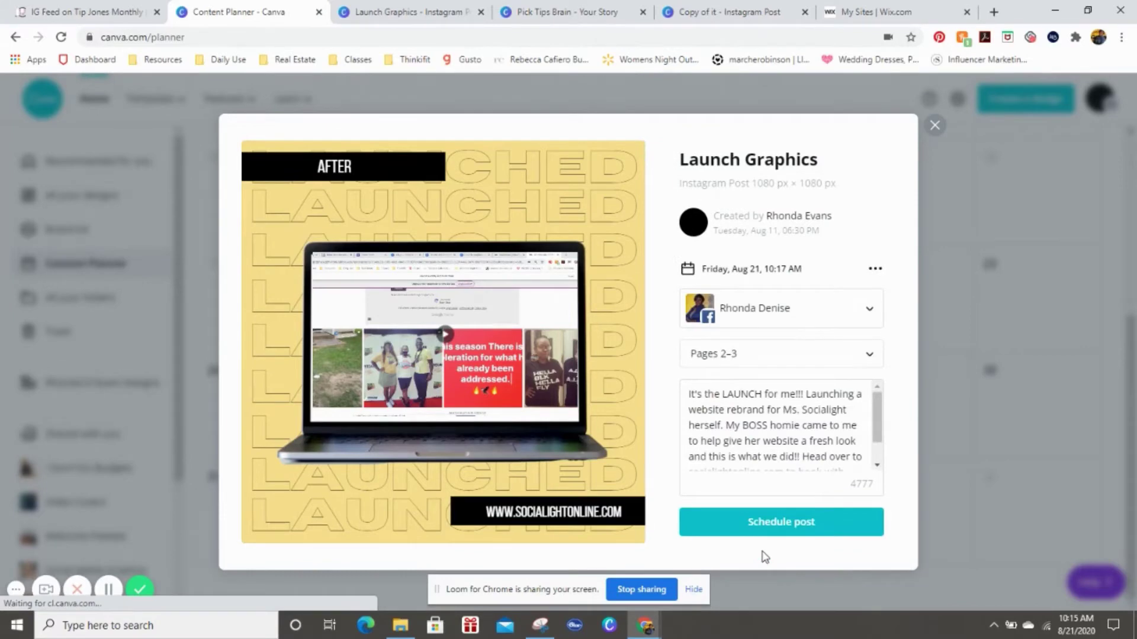
pyautogui.click(787, 528)
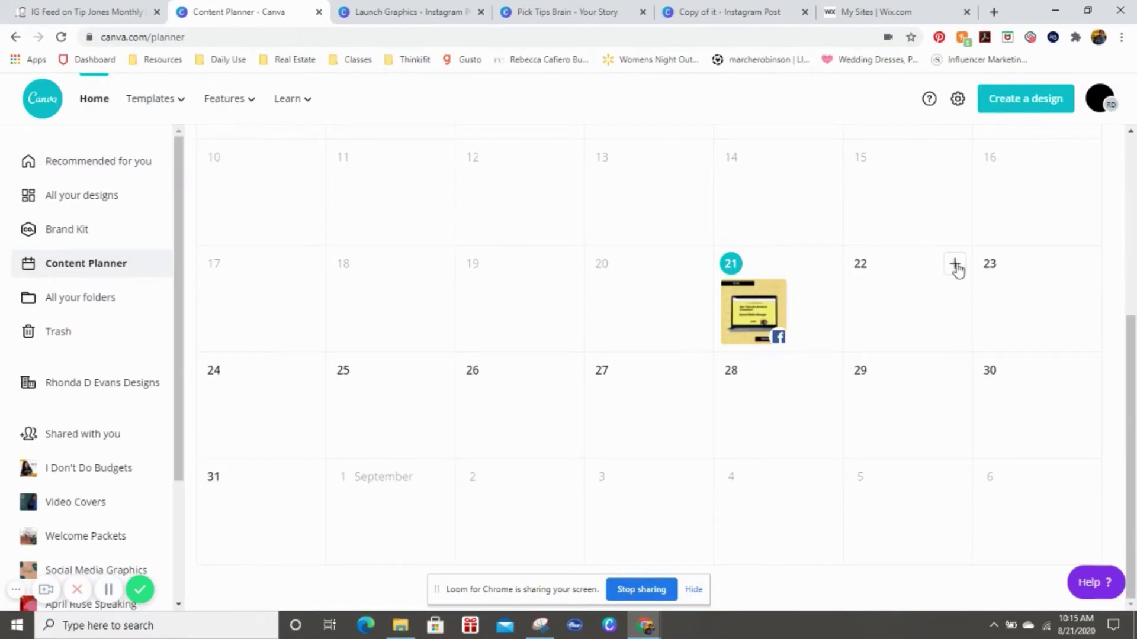
# Create a new Instagram Reels Video design from August 22 in the planner, finding the format with "ins"
pyautogui.click(955, 265)
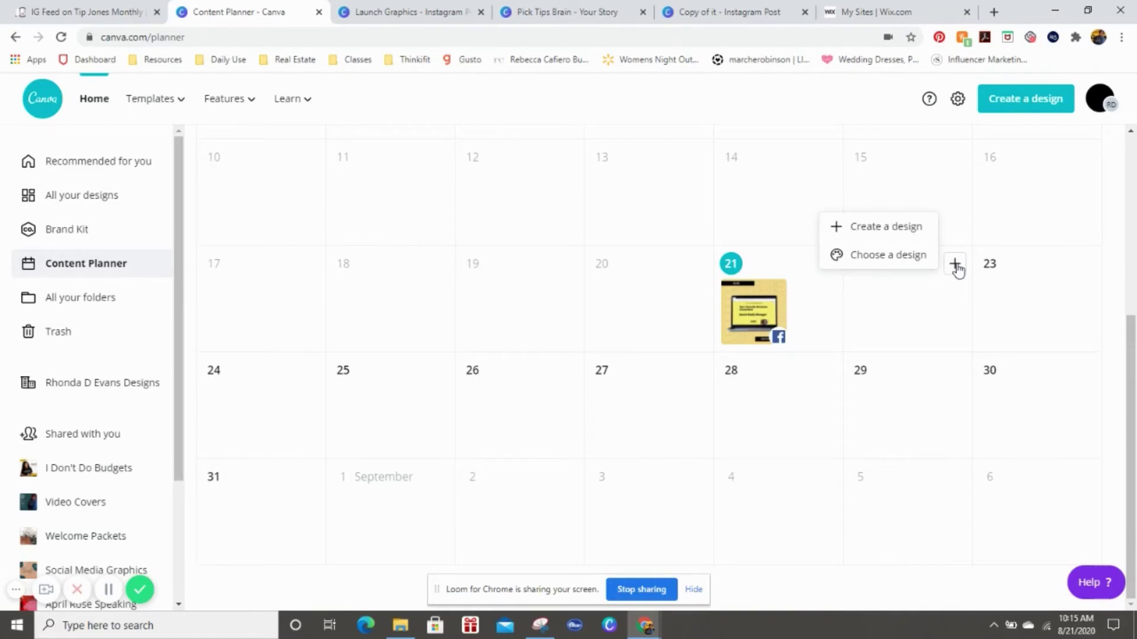
pyautogui.click(869, 227)
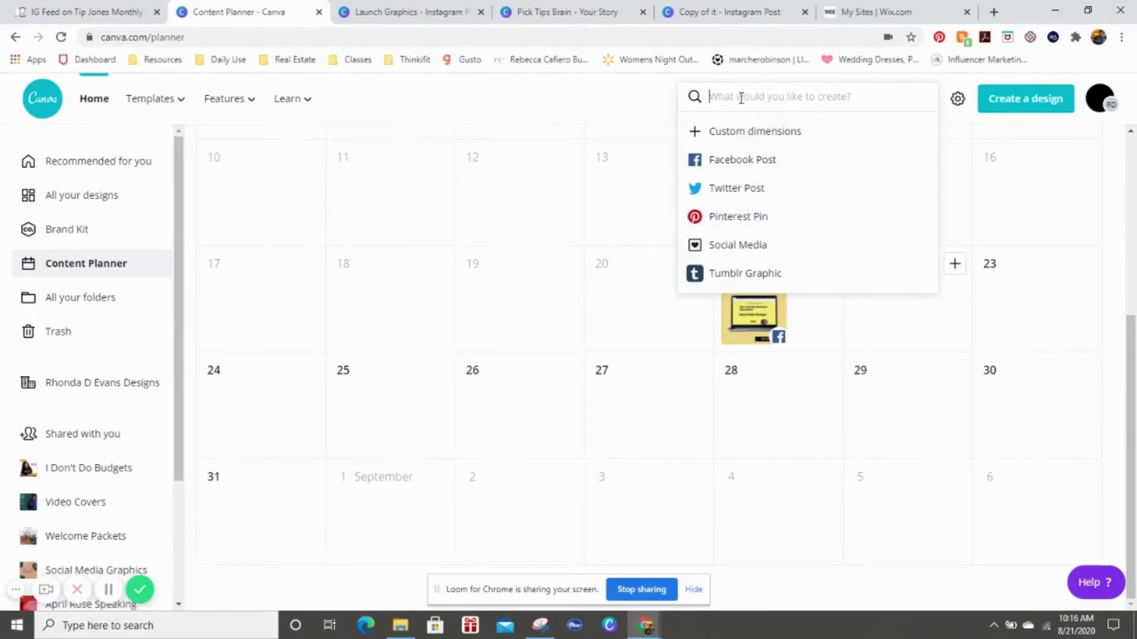
pyautogui.write('ins')
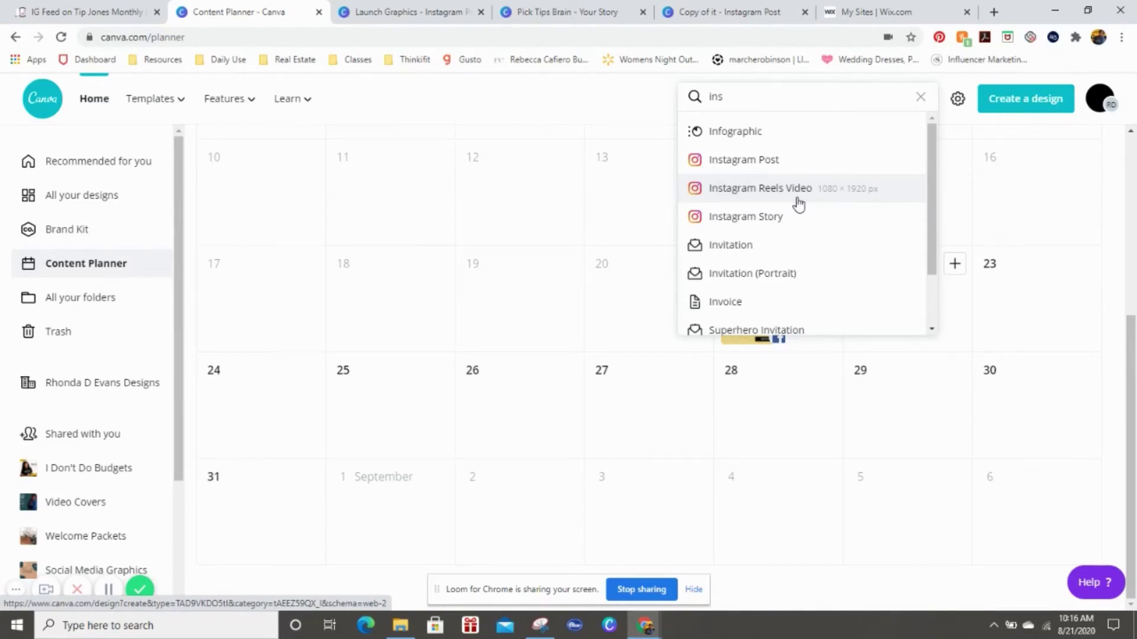
pyautogui.click(747, 199)
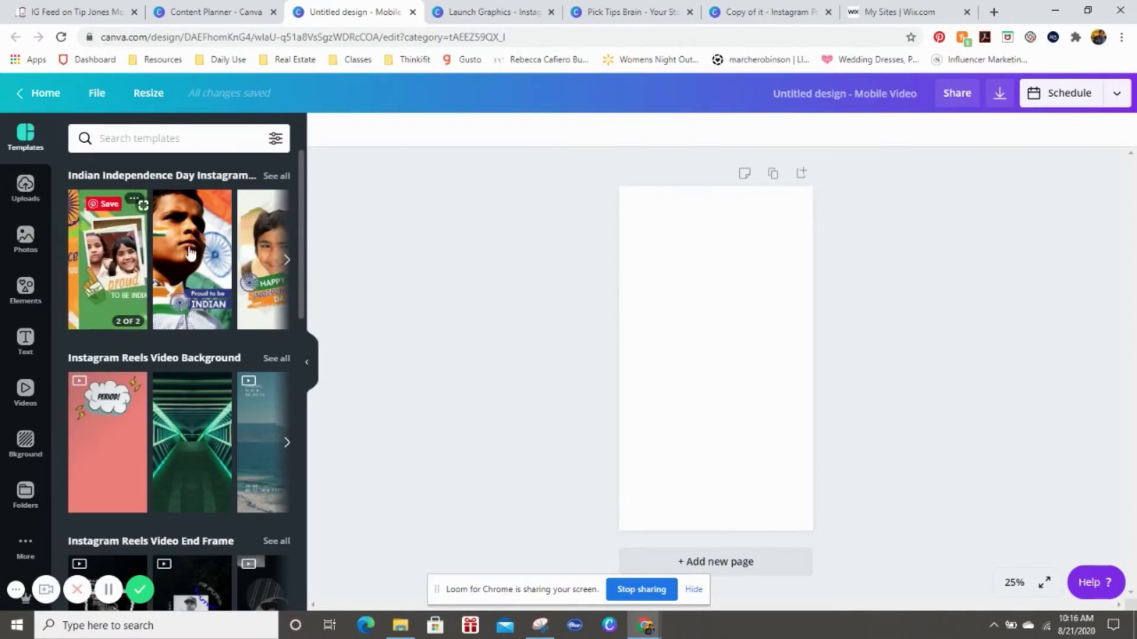
# Browse the Indian Independence Day and Instagram Reels Video Background templates for the new design
pyautogui.click(287, 263)
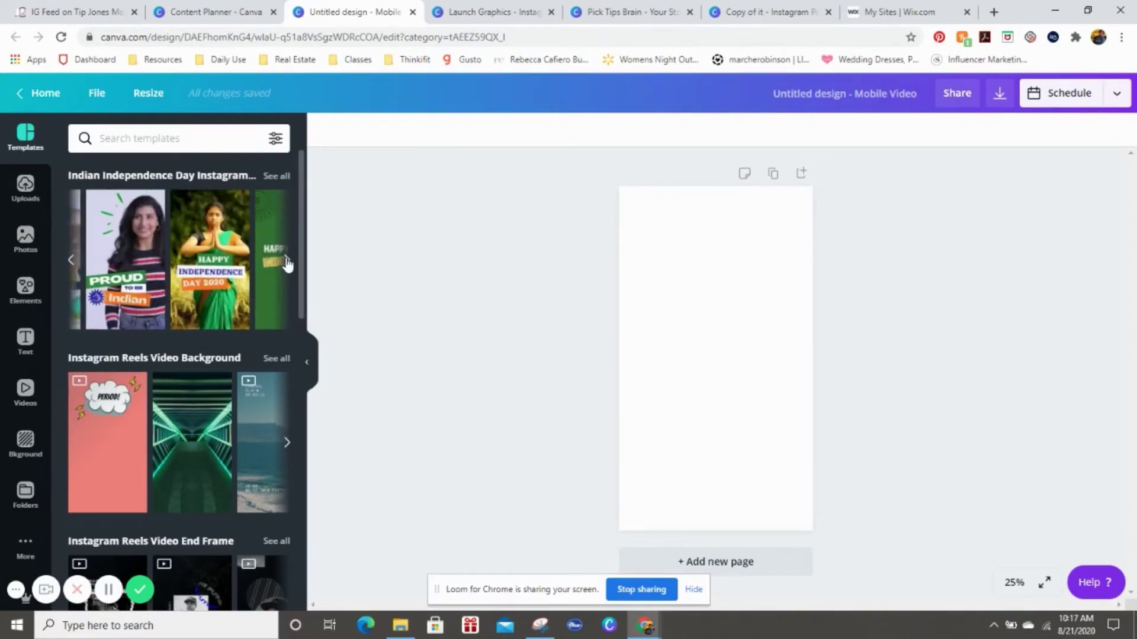
pyautogui.click(287, 263)
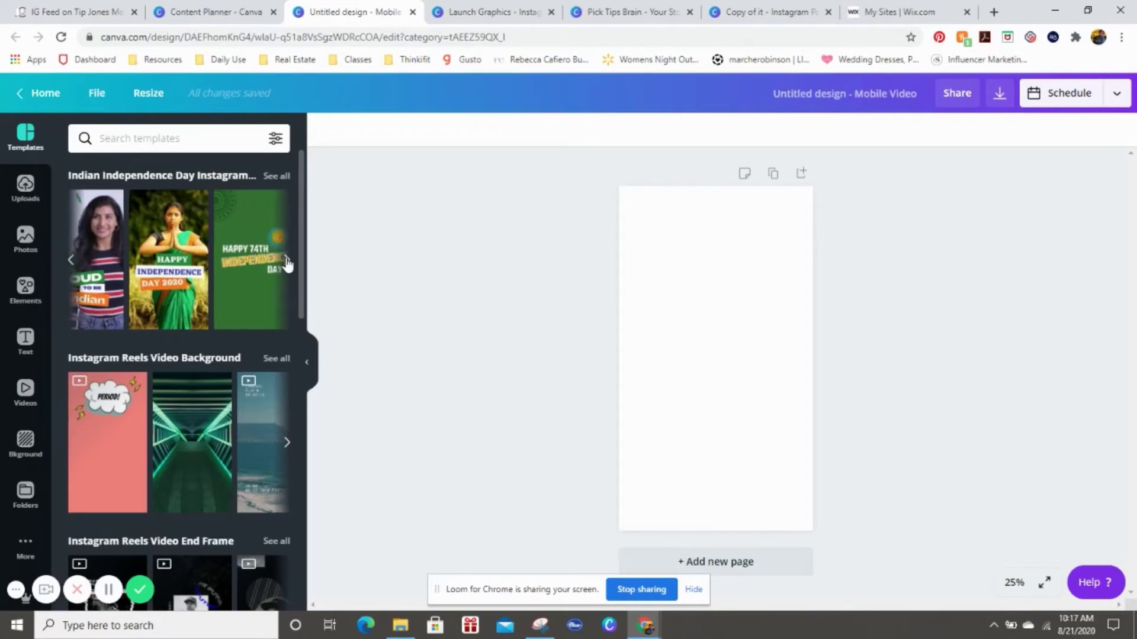
pyautogui.click(287, 264)
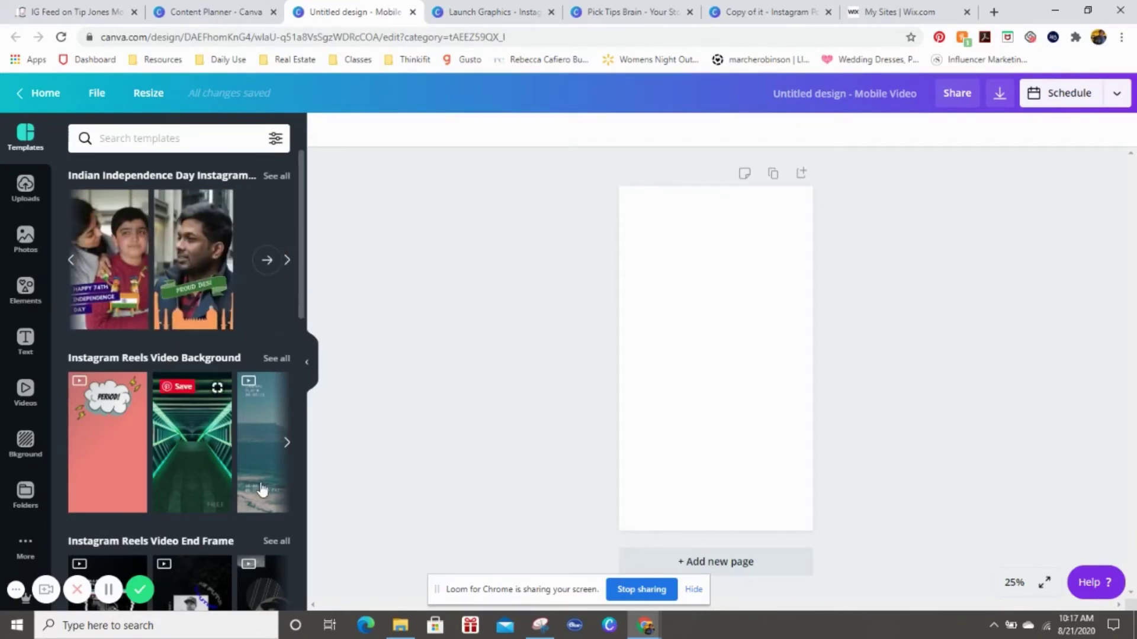
pyautogui.scroll(-3, 258, 473)
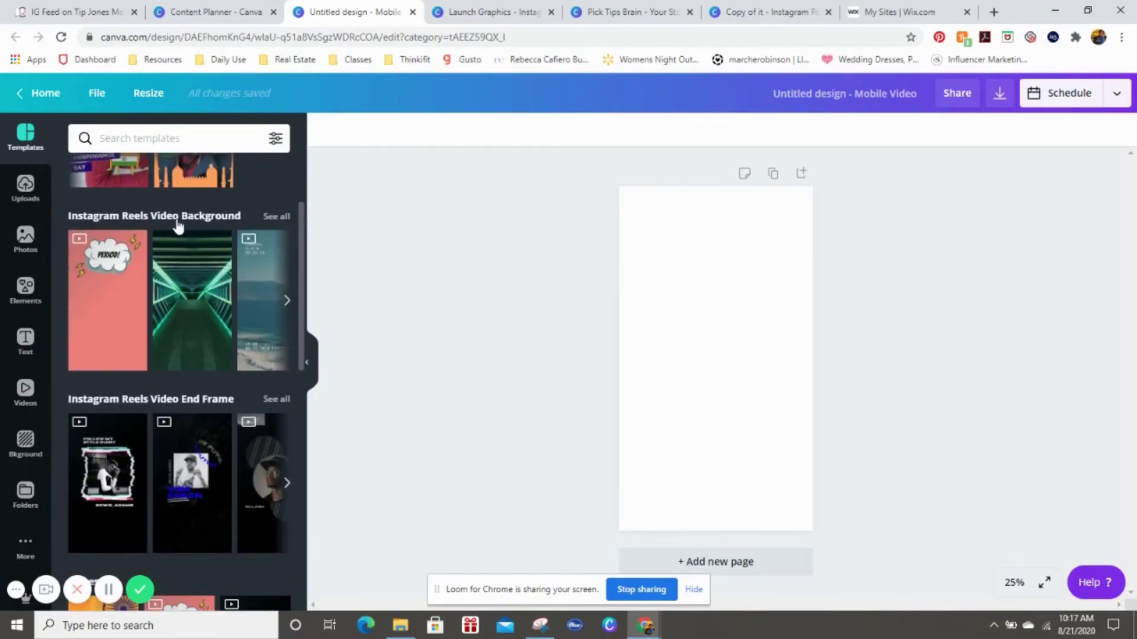
pyautogui.moveTo(97, 253)
pyautogui.click(287, 302)
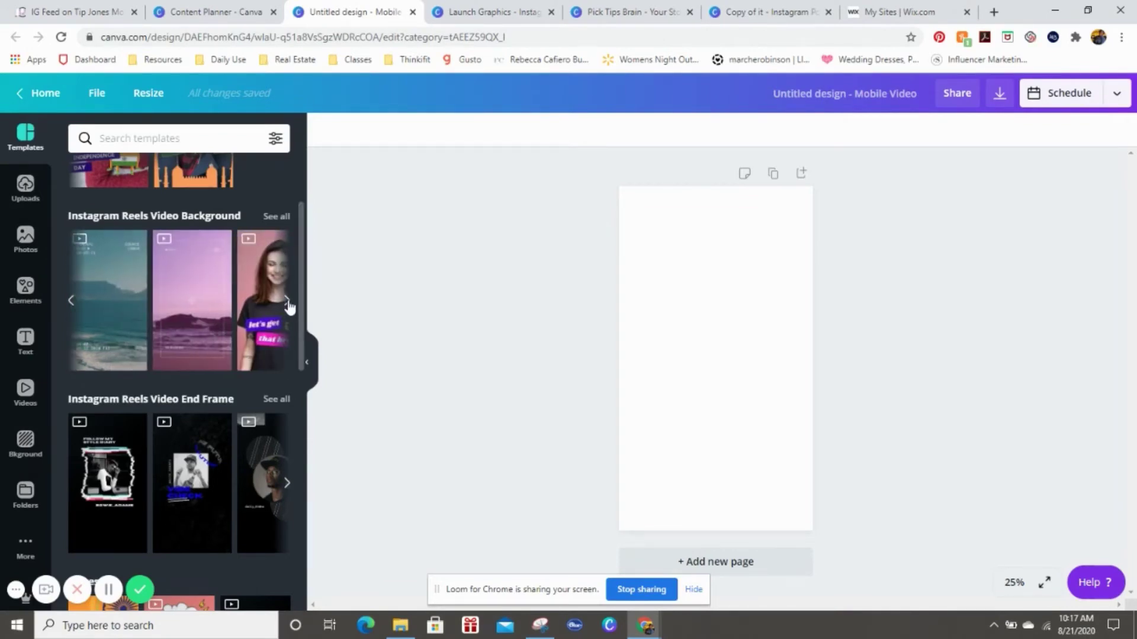
pyautogui.click(287, 302)
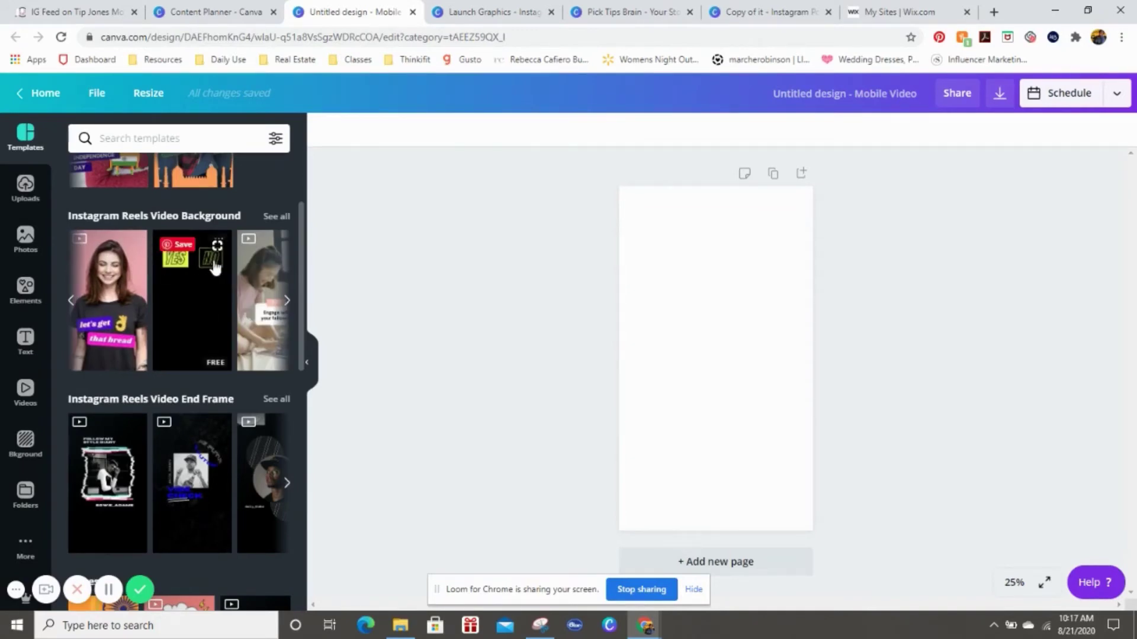
pyautogui.click(287, 302)
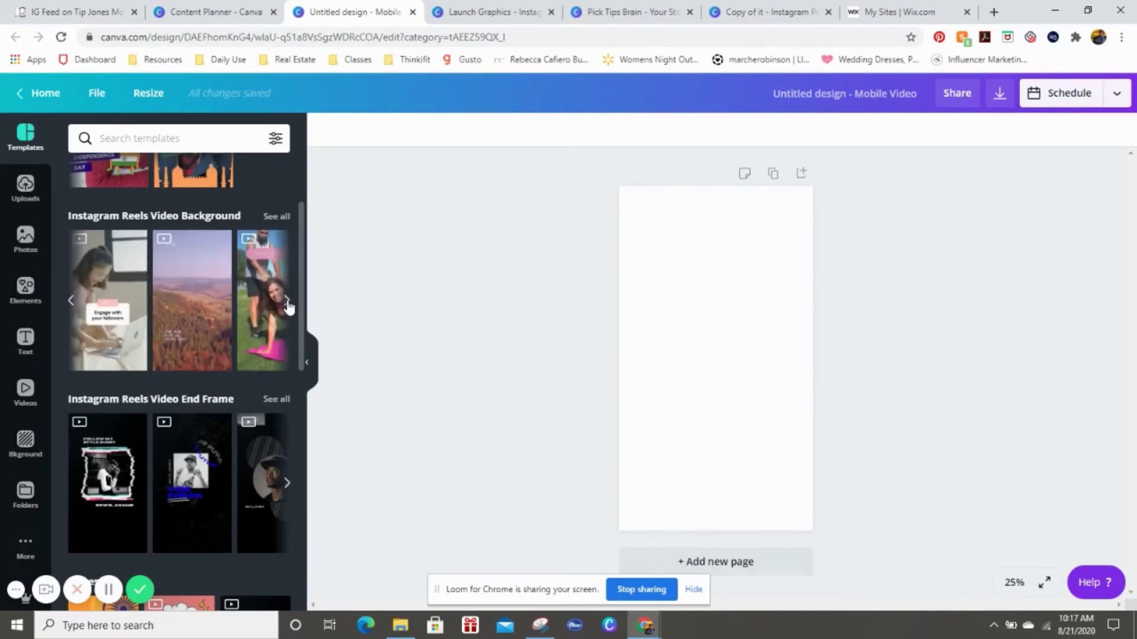
pyautogui.click(287, 303)
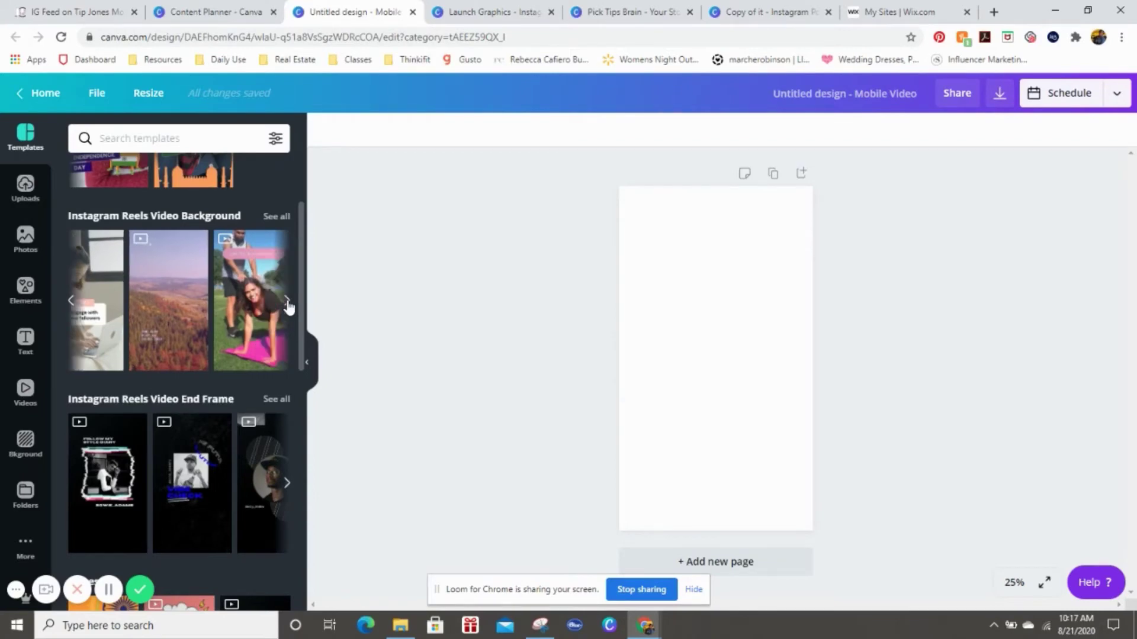
pyautogui.click(71, 302)
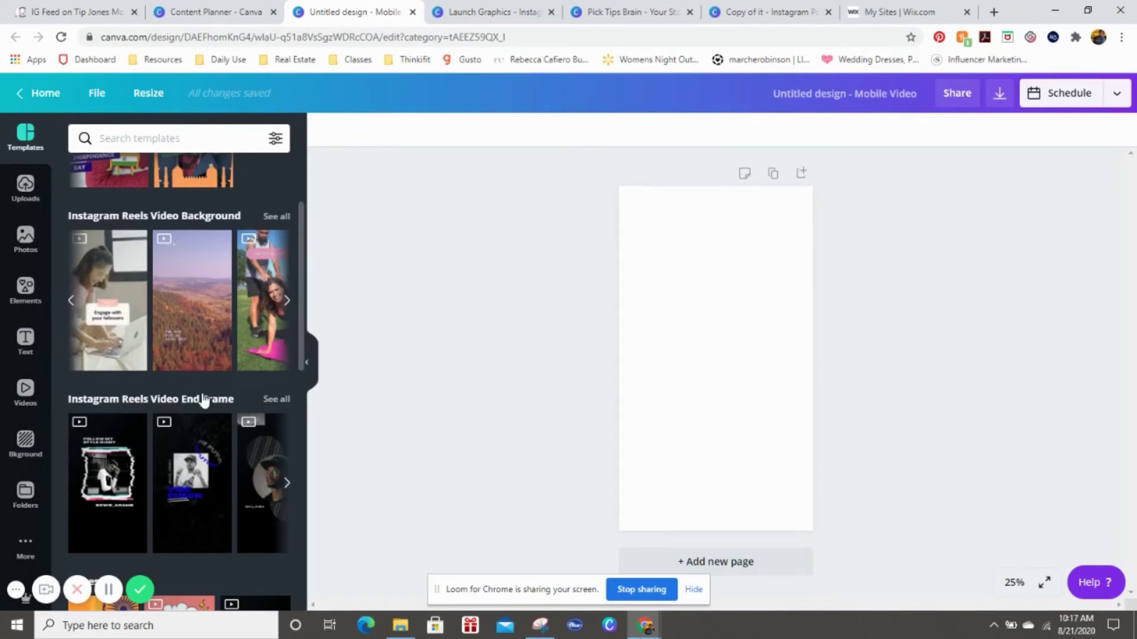
# Browse through the Instagram Reels Video End Frame templates
pyautogui.scroll(-3, 203, 401)
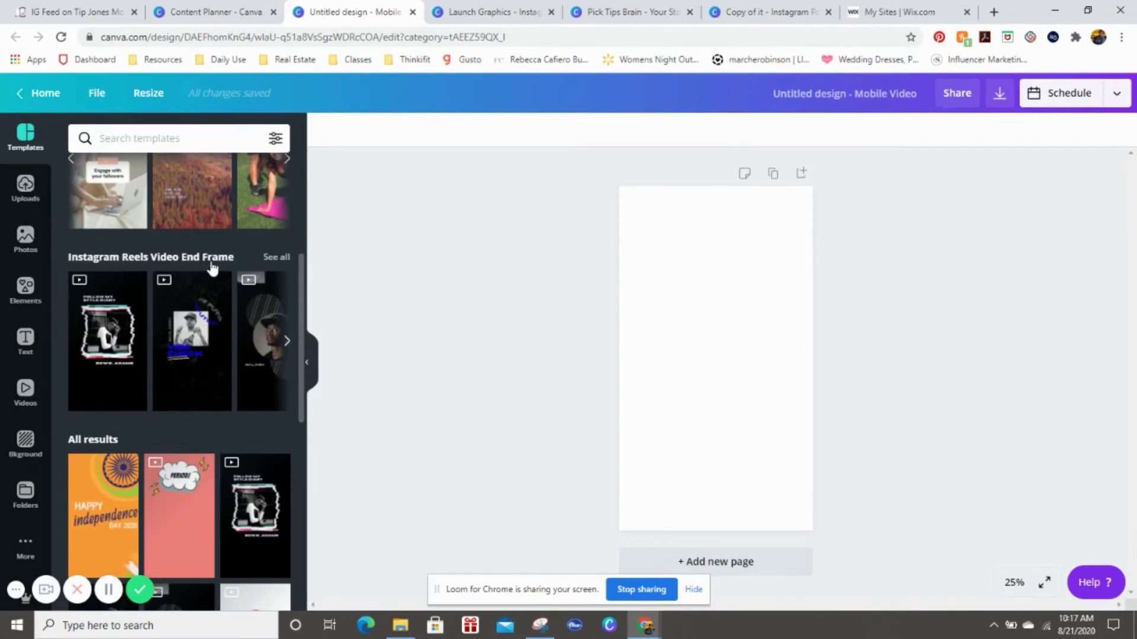
pyautogui.click(287, 342)
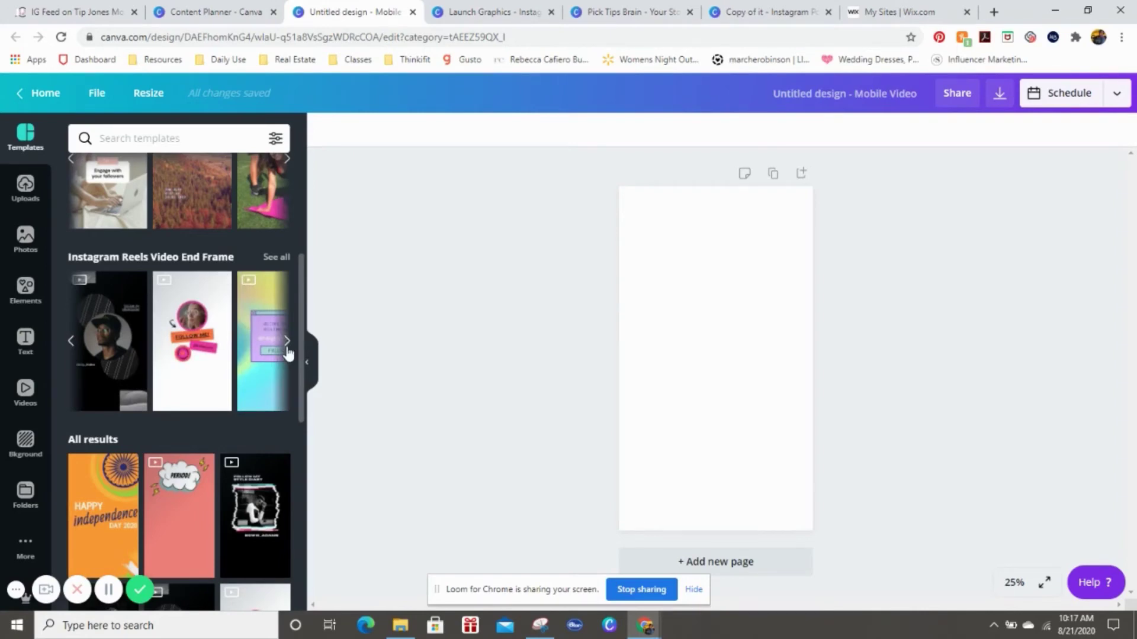
pyautogui.click(287, 348)
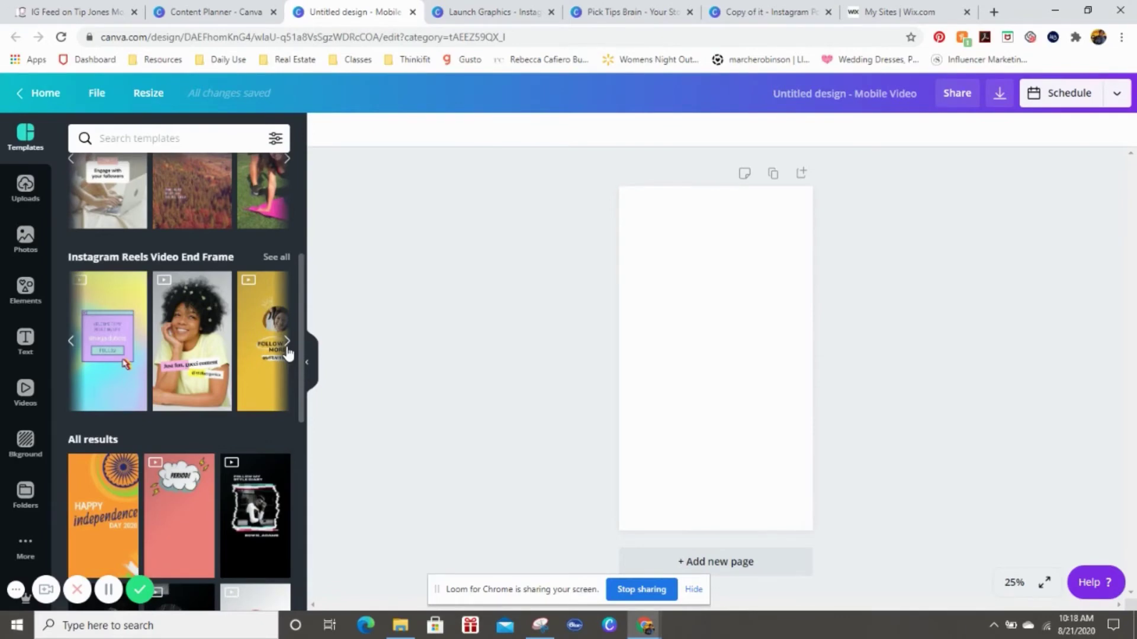
pyautogui.click(289, 347)
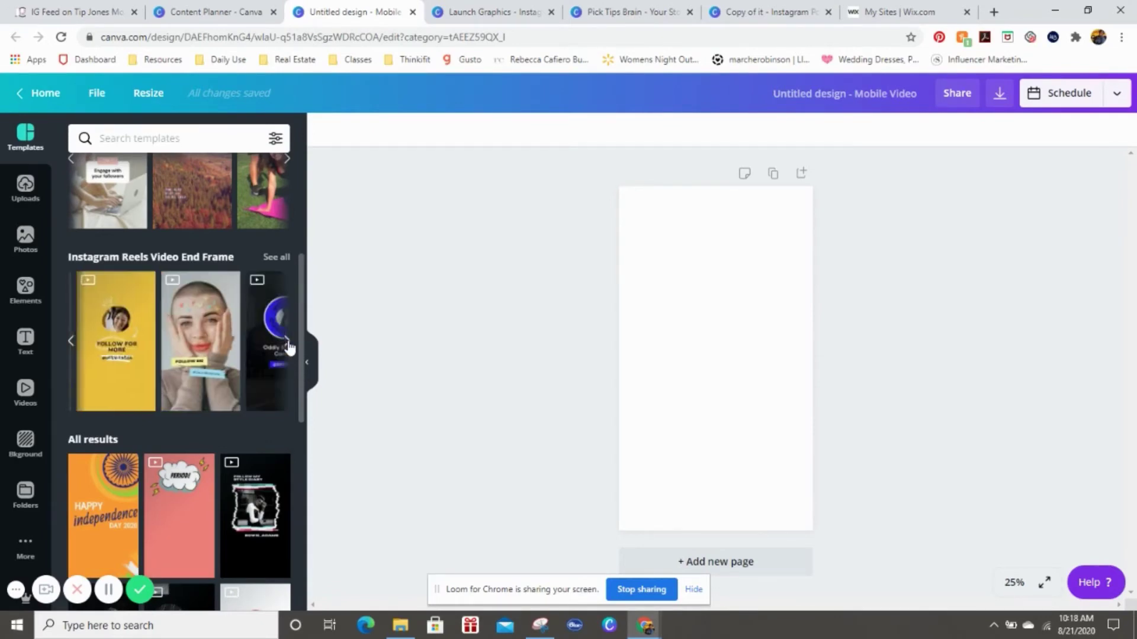
pyautogui.click(288, 347)
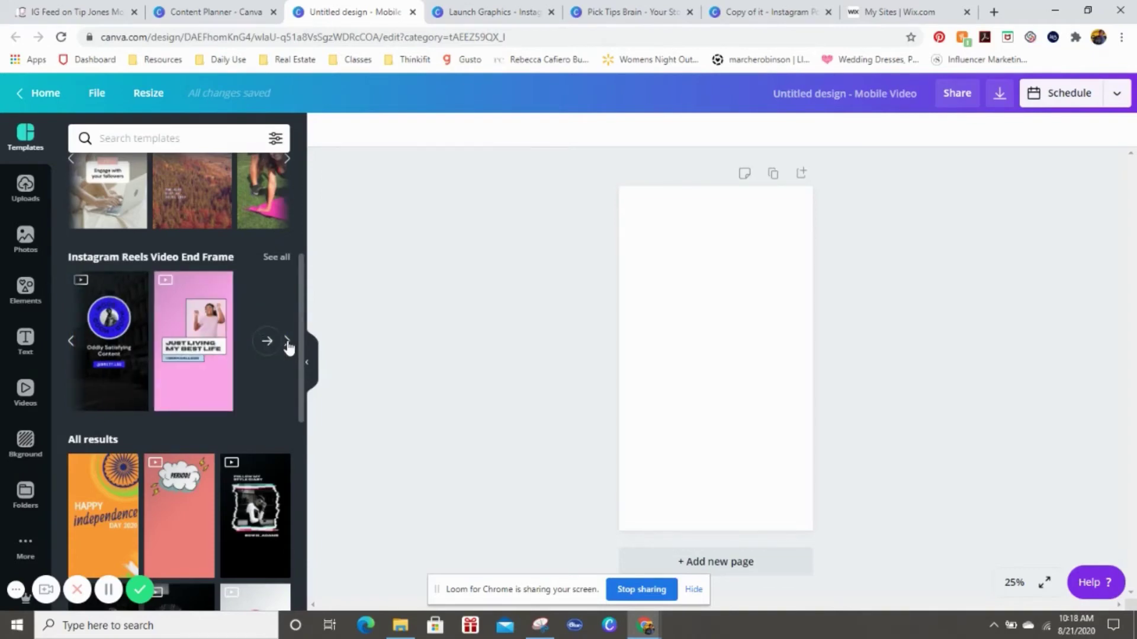
# Show all Instagram Reels Video Background templates and apply the "Engage with your followers" TIP 1 template to the blank page
pyautogui.scroll(4, 178, 385)
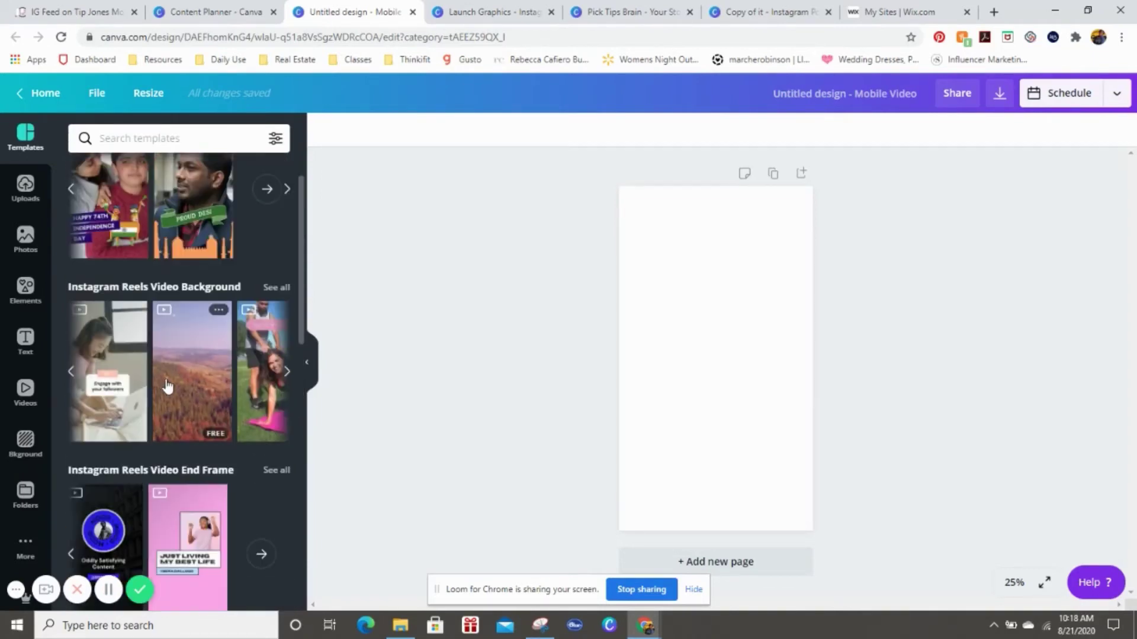
pyautogui.click(270, 290)
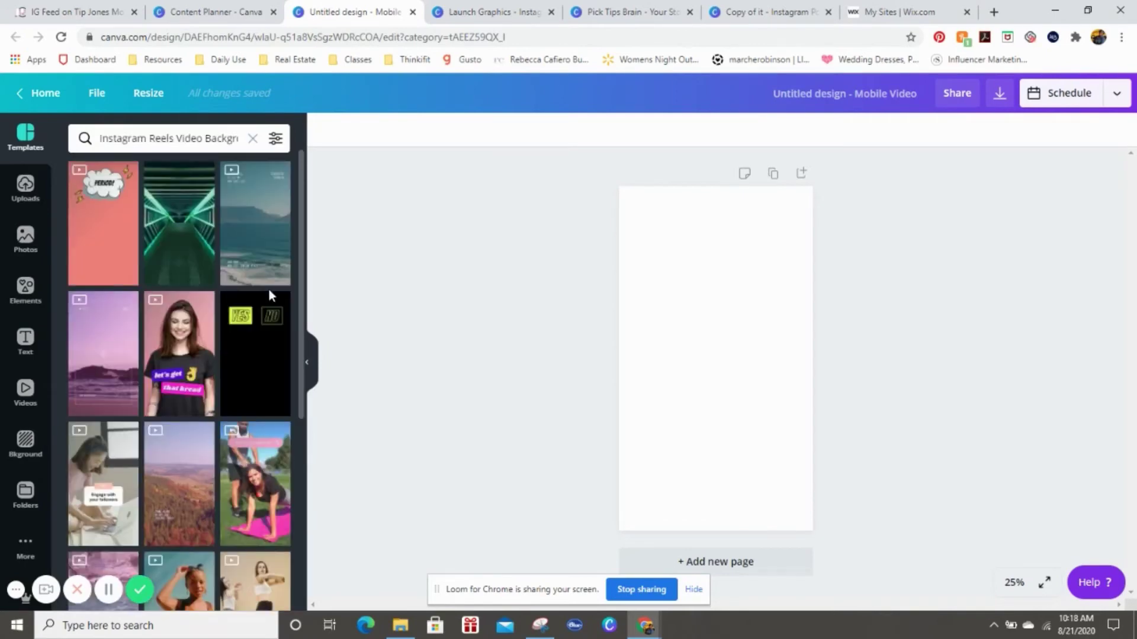
pyautogui.scroll(-6, 165, 373)
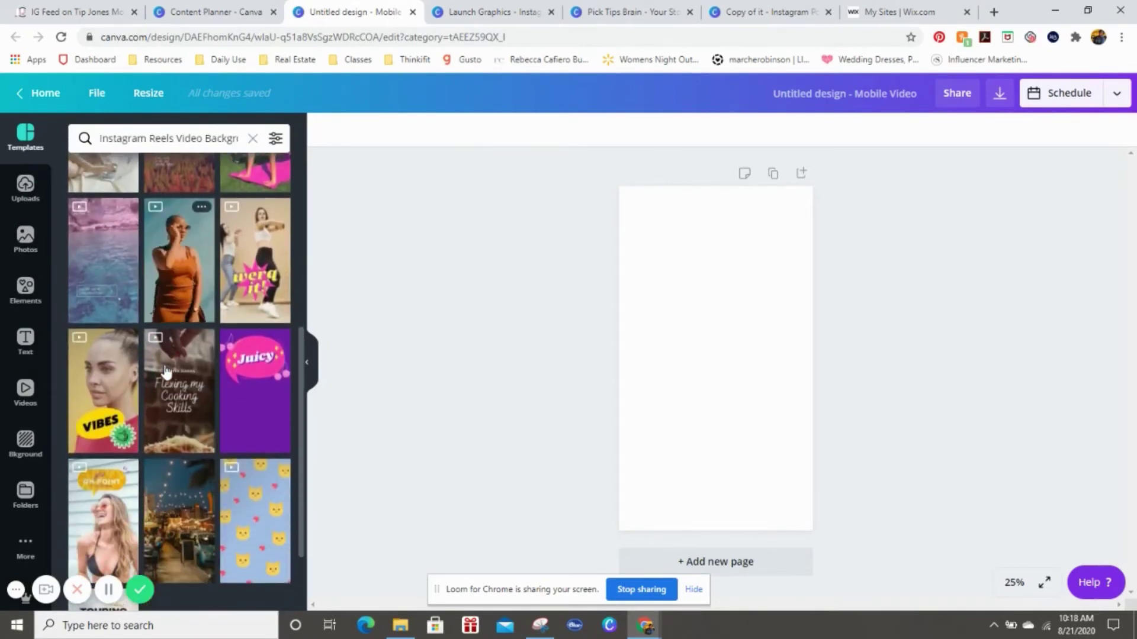
pyautogui.scroll(-2, 167, 370)
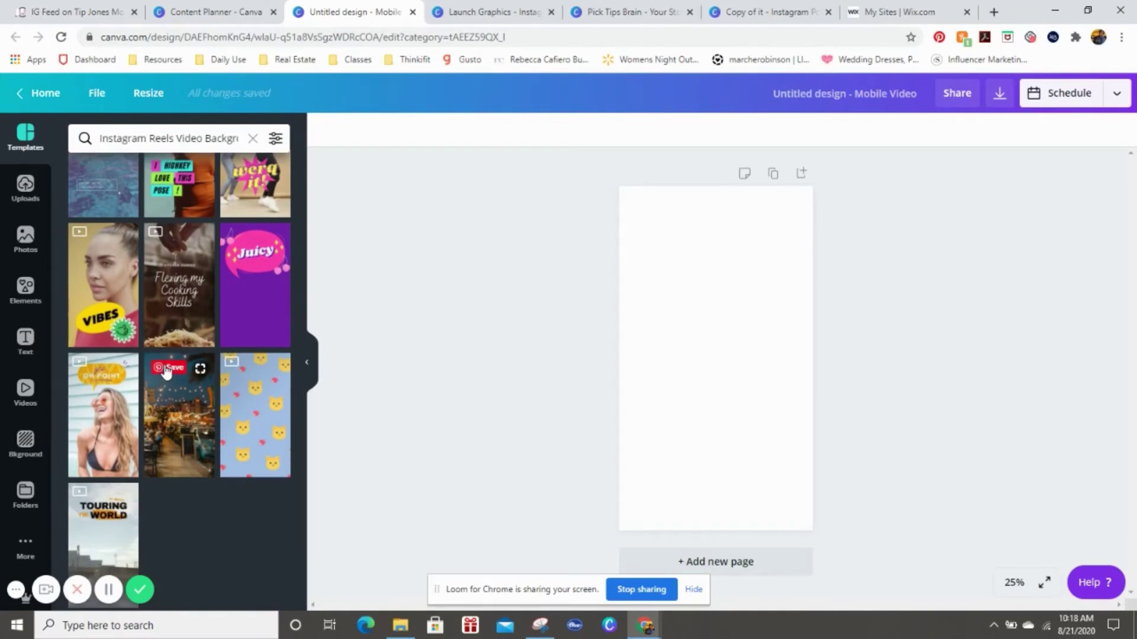
pyautogui.scroll(4, 103, 236)
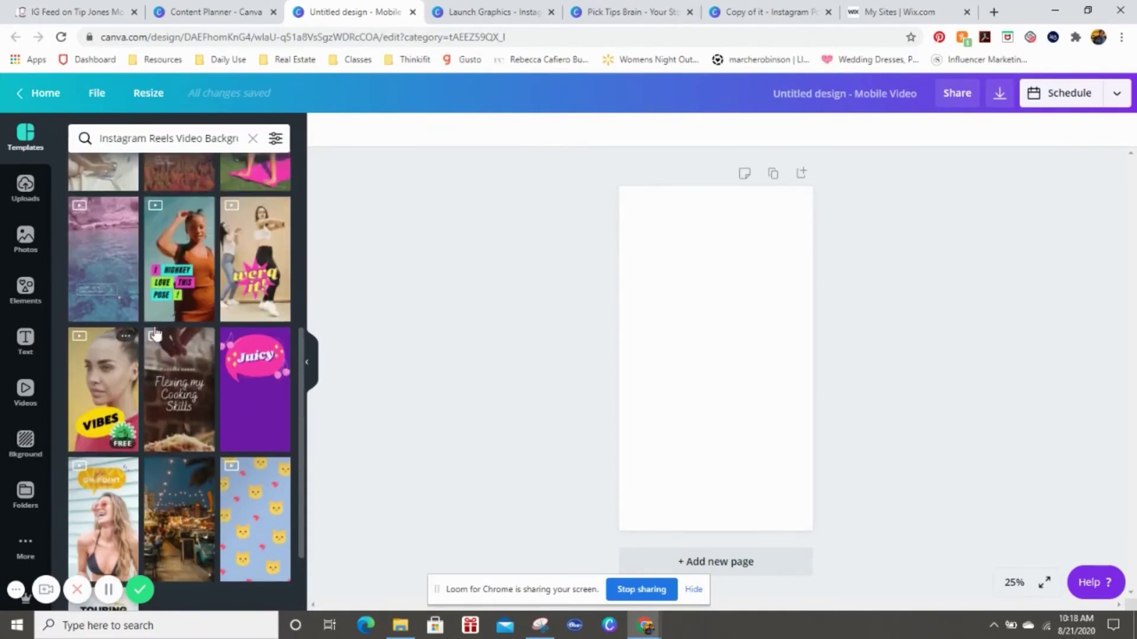
pyautogui.click(103, 236)
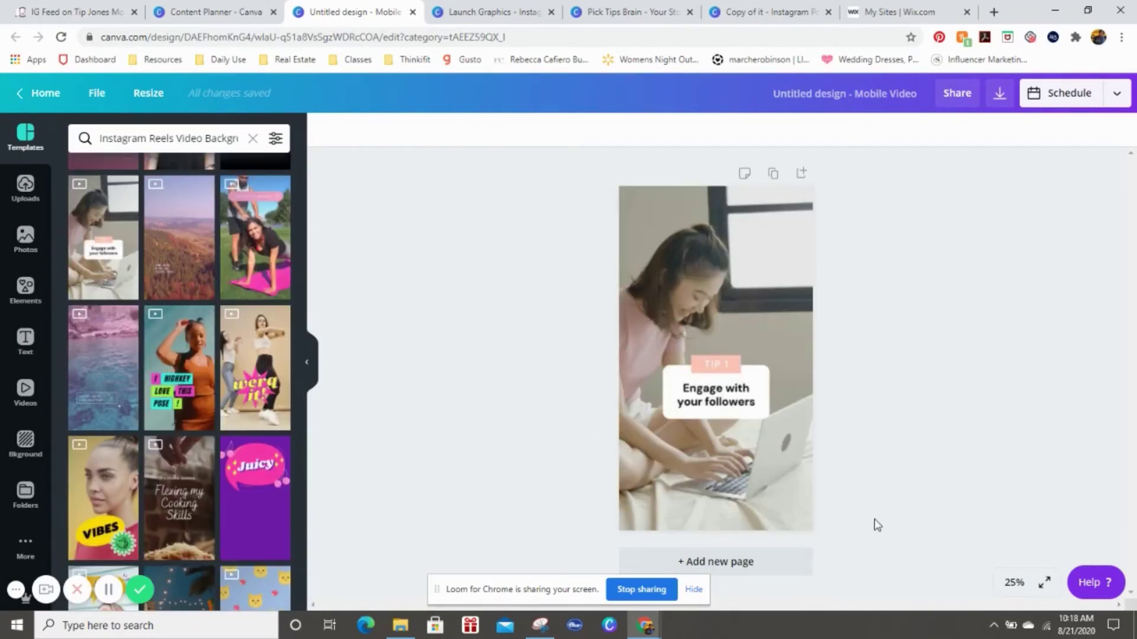
# Check that the template's background video and its "Engage with your followers" text can be selected for editing
pyautogui.click(728, 429)
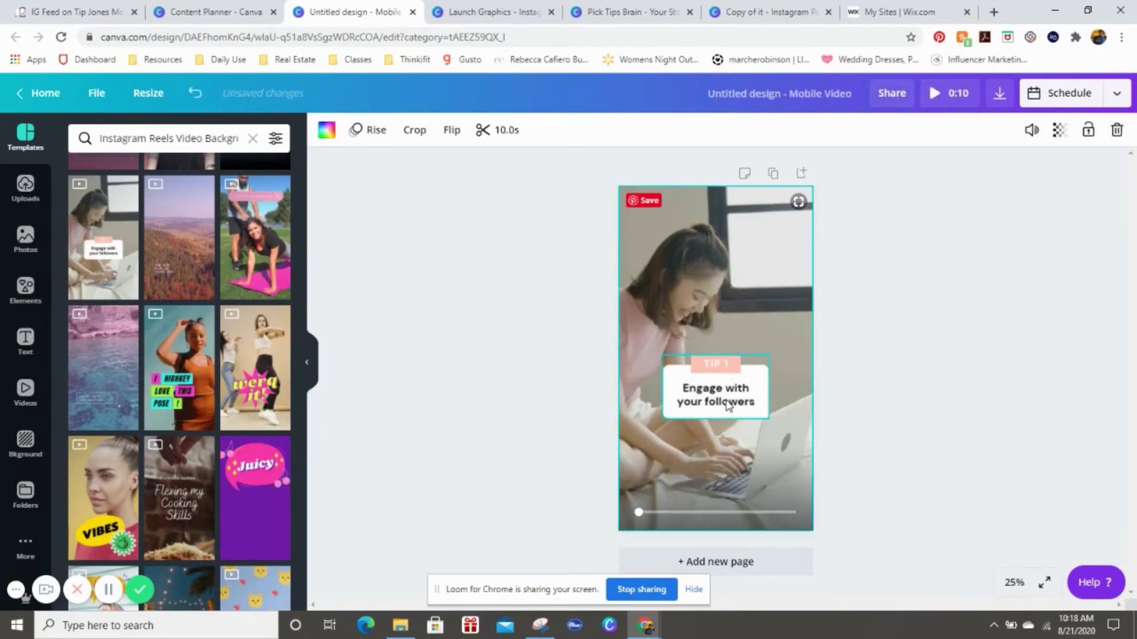
pyautogui.click(716, 362)
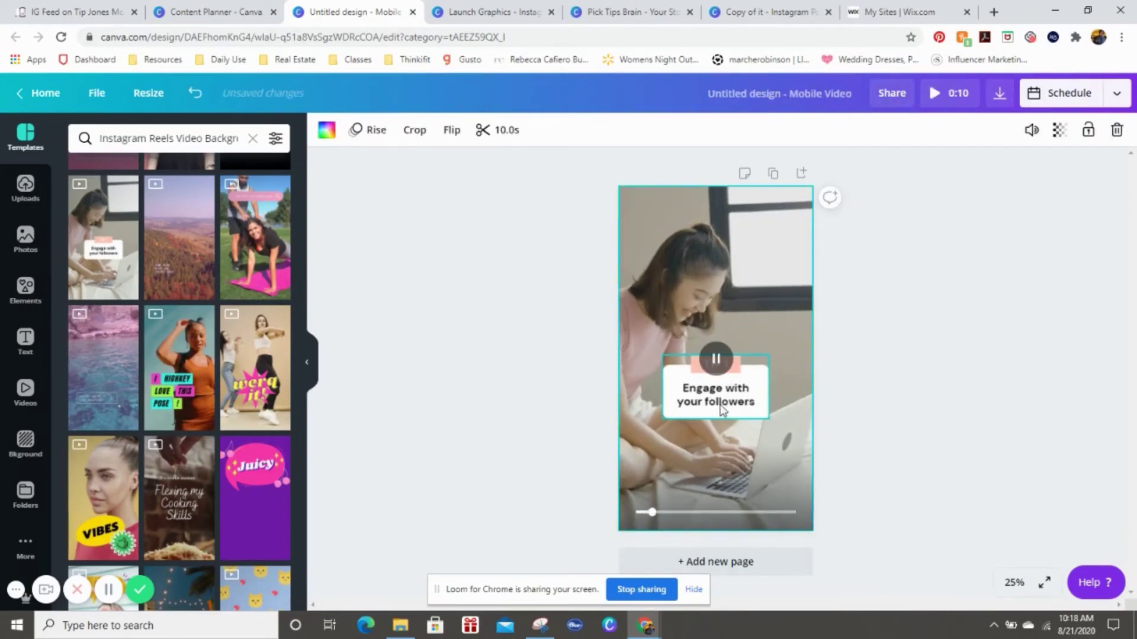
pyautogui.click(723, 407)
pyautogui.click(722, 408)
pyautogui.moveTo(755, 408); pyautogui.dragTo(692, 393)
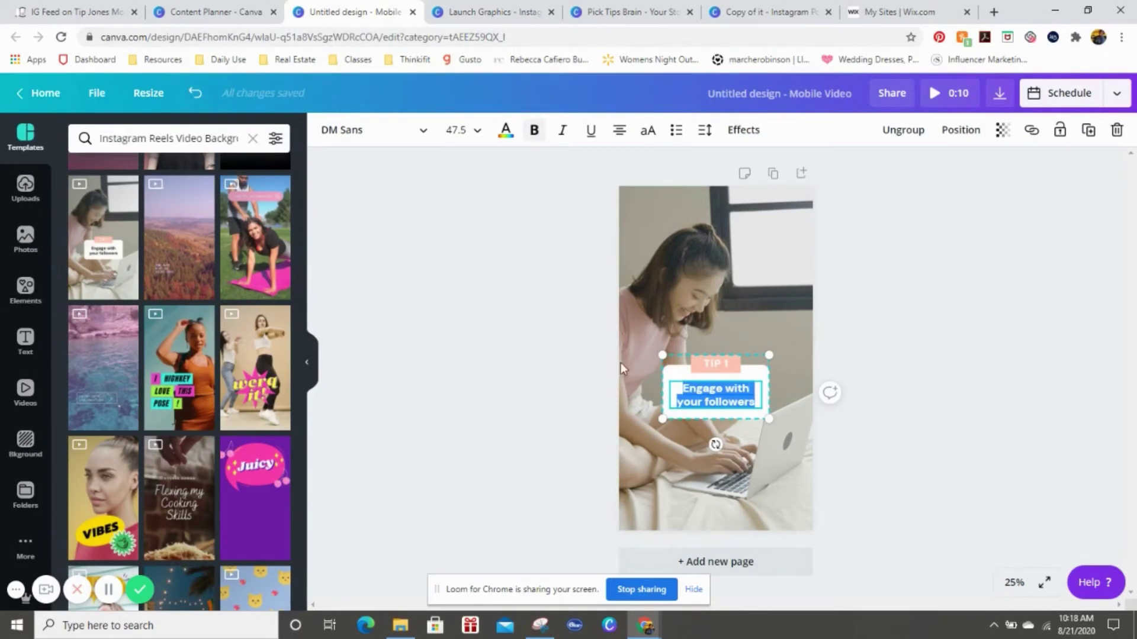
pyautogui.click(895, 451)
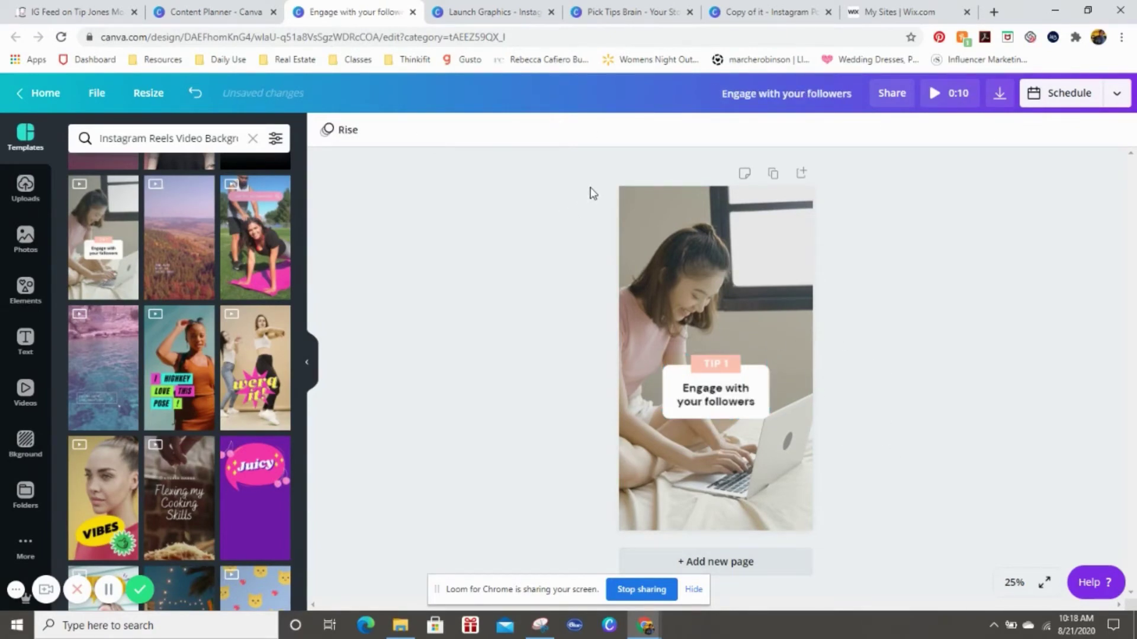
# Duplicate the first page and change the copy's tip label to "TIP 2"
pyautogui.click(773, 173)
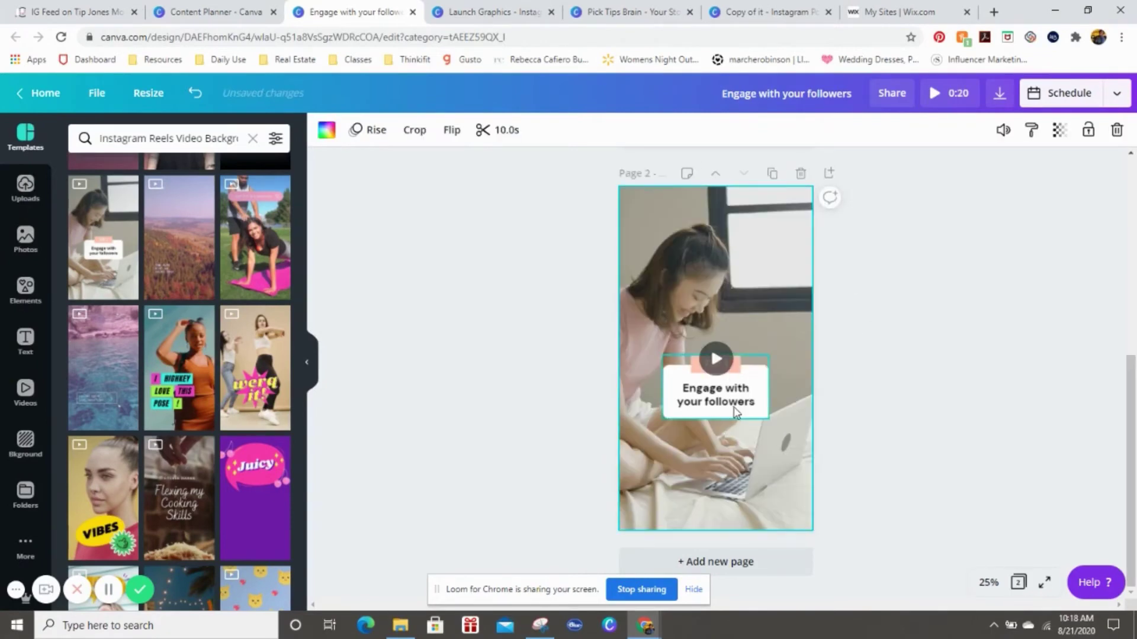
pyautogui.click(727, 366)
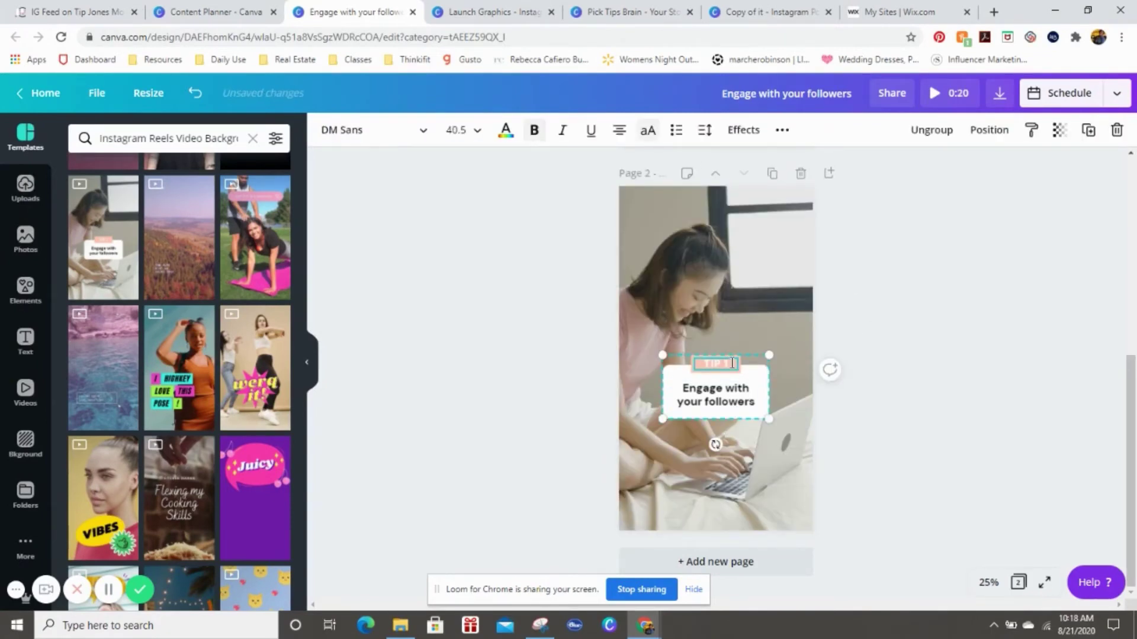
pyautogui.write('2')
pyautogui.click(915, 458)
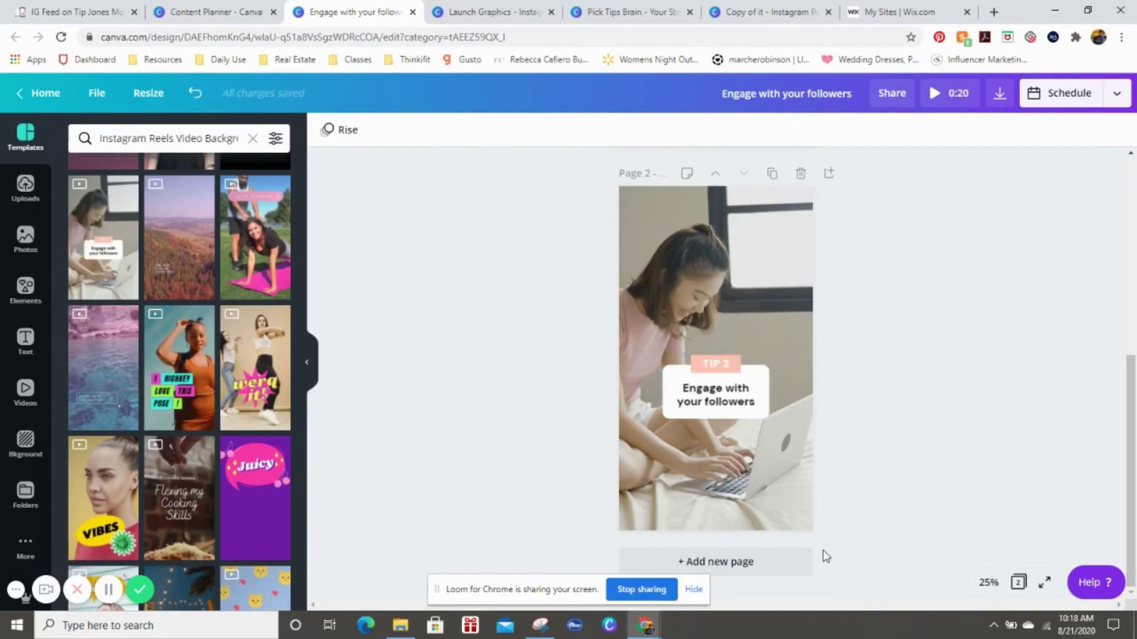
# Discard a stray blank page, duplicate the TIP 2 page as the third page and change its label to "TIP 3"
pyautogui.click(753, 563)
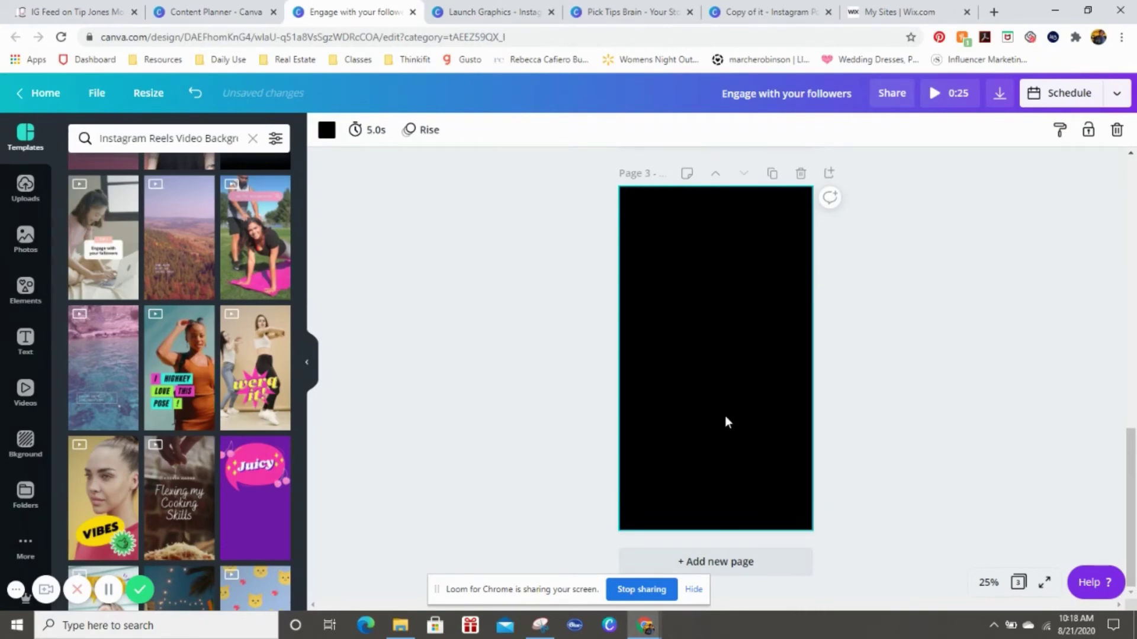
pyautogui.click(800, 173)
pyautogui.click(771, 323)
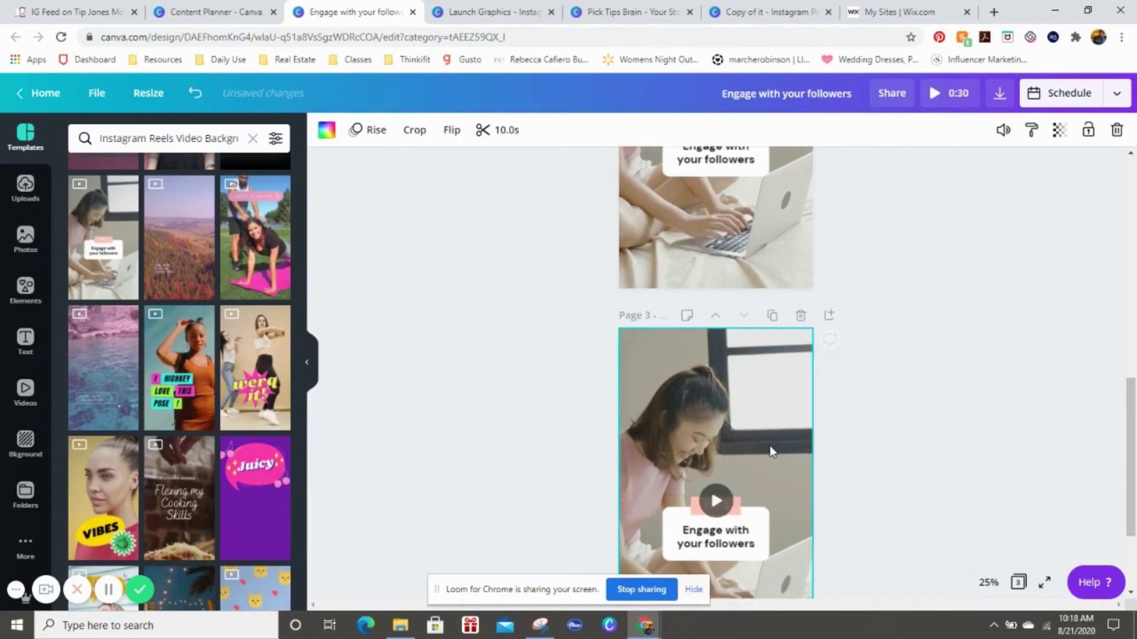
pyautogui.scroll(-1, 770, 448)
pyautogui.click(733, 439)
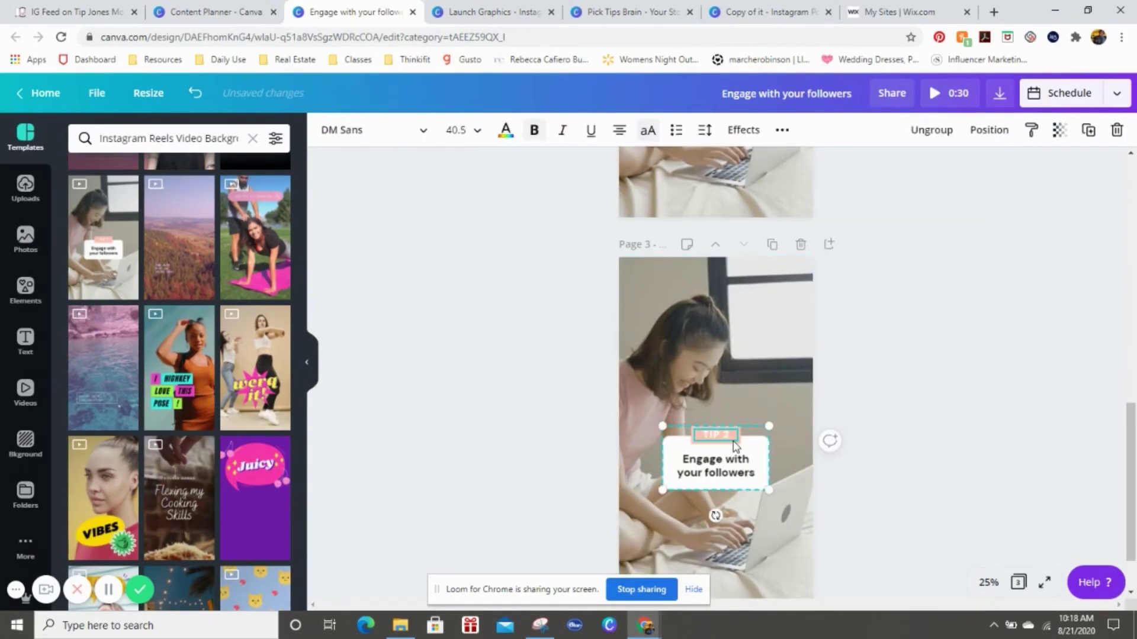
pyautogui.write('3')
pyautogui.click(870, 497)
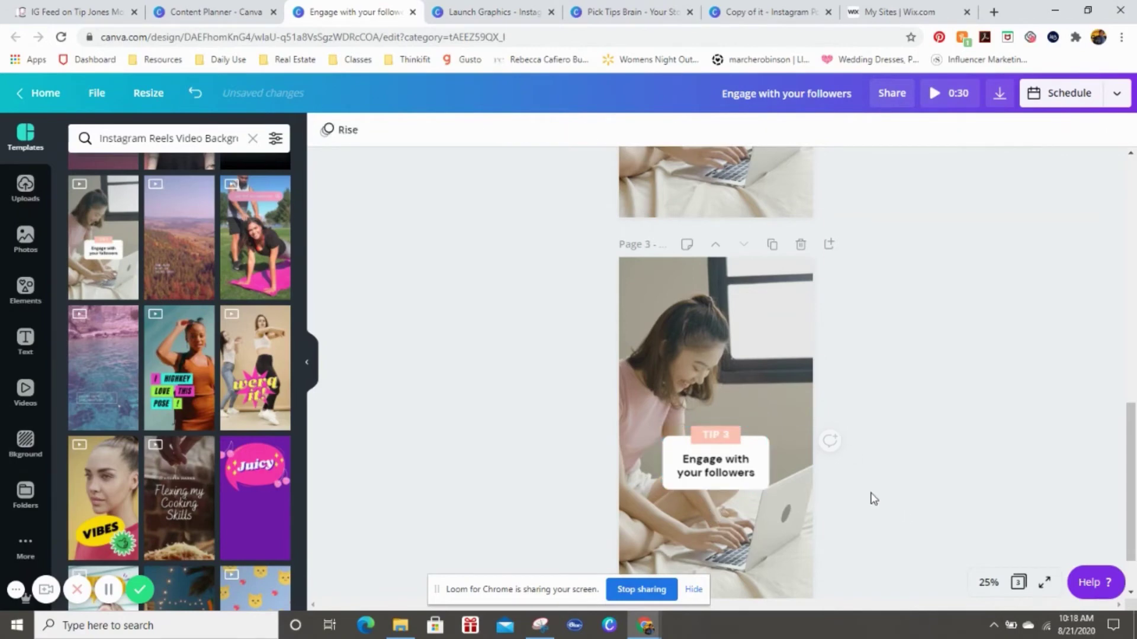
# Delete the background video from the third page, keeping the TIP 3 text box
pyautogui.scroll(-1, 870, 497)
pyautogui.click(721, 470)
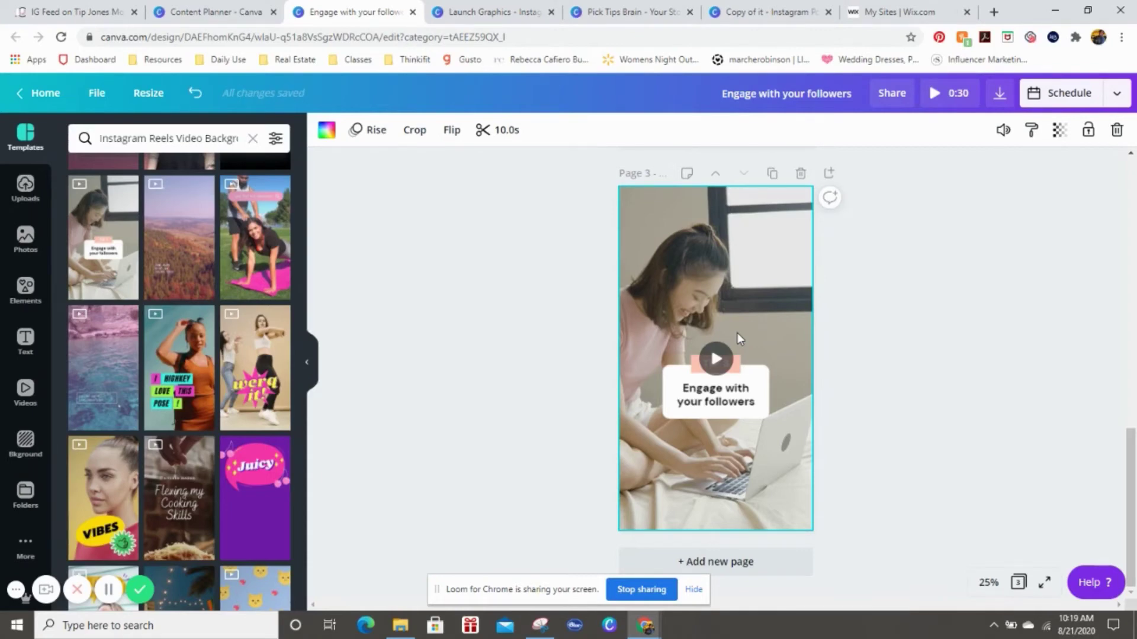
pyautogui.press('Delete')
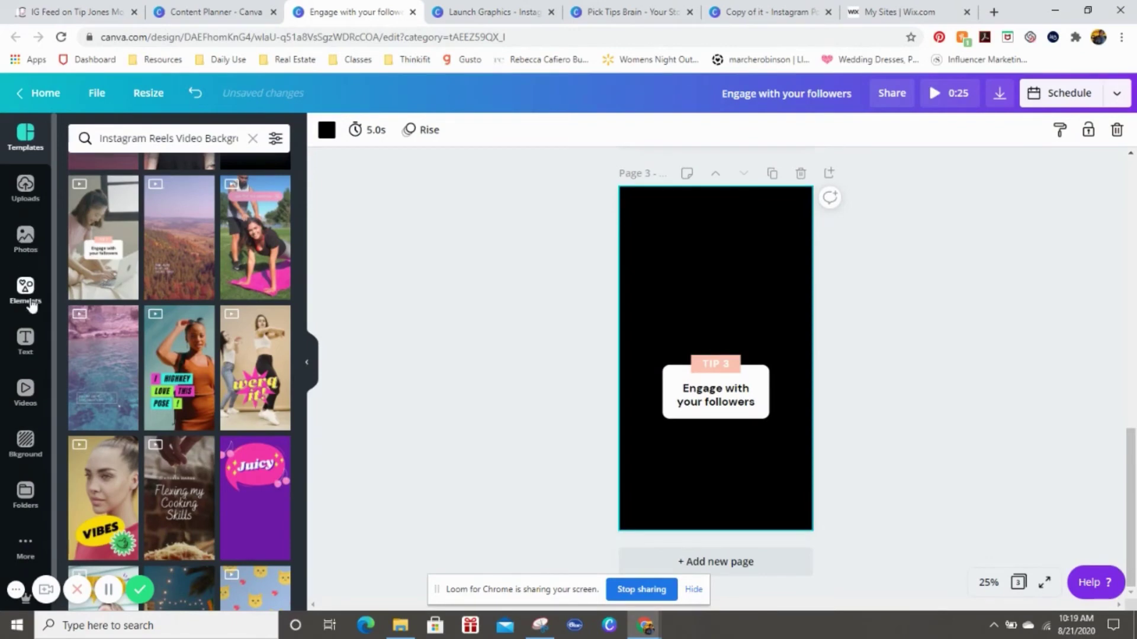
# Find the 0:14 clip of a desk with papers and a tablet among the Business videos and add it to the third page
pyautogui.click(25, 386)
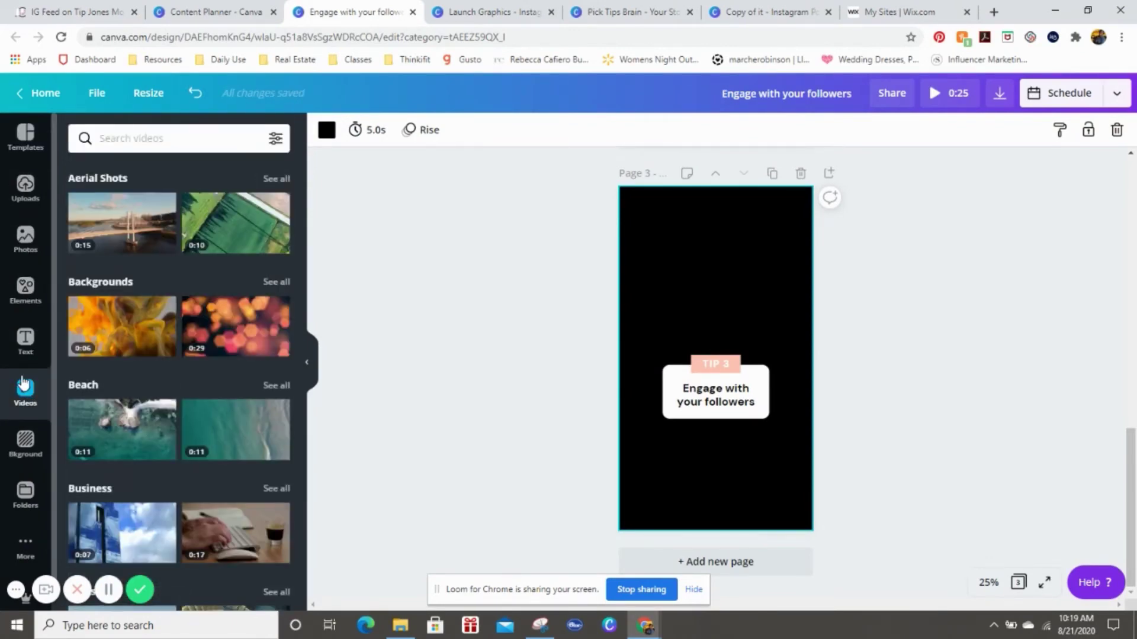
pyautogui.scroll(-3, 210, 393)
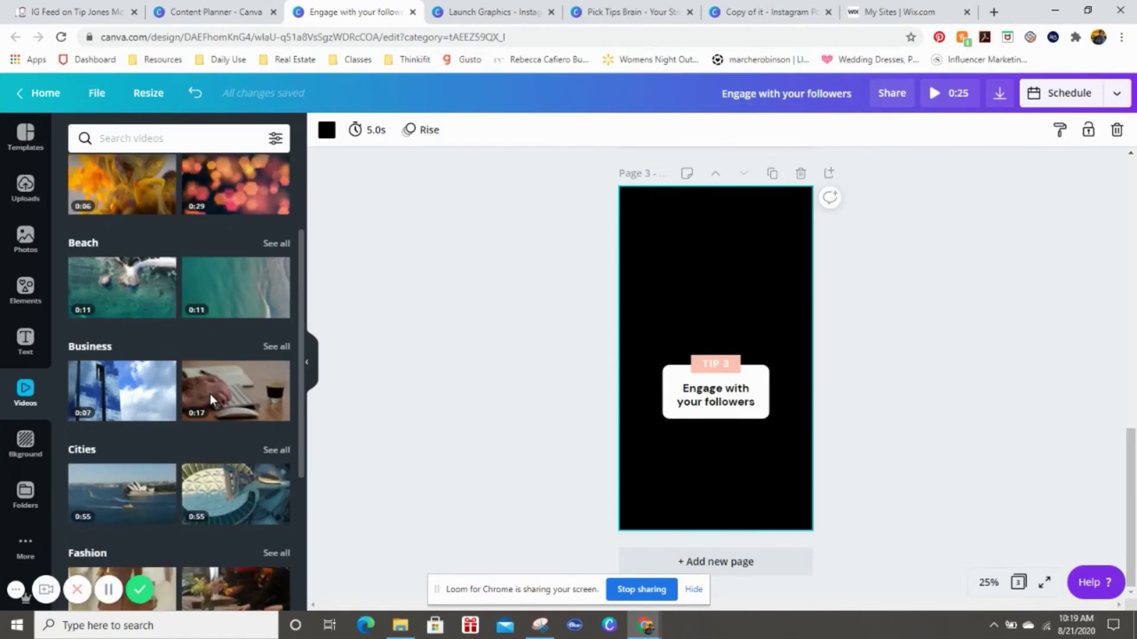
pyautogui.click(274, 347)
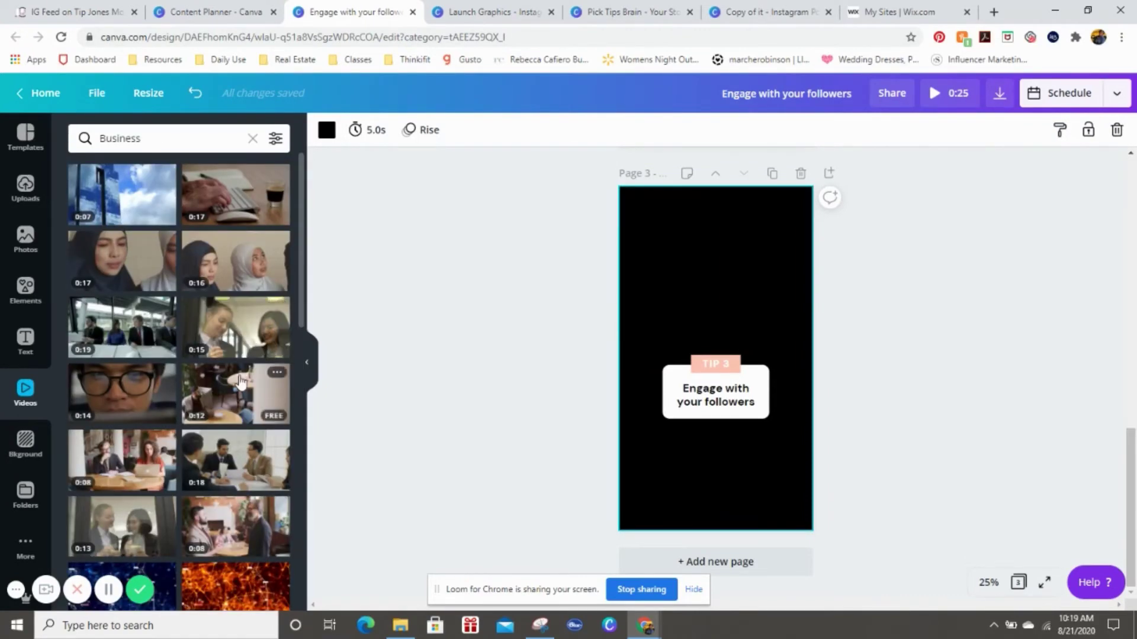
pyautogui.scroll(-6, 240, 382)
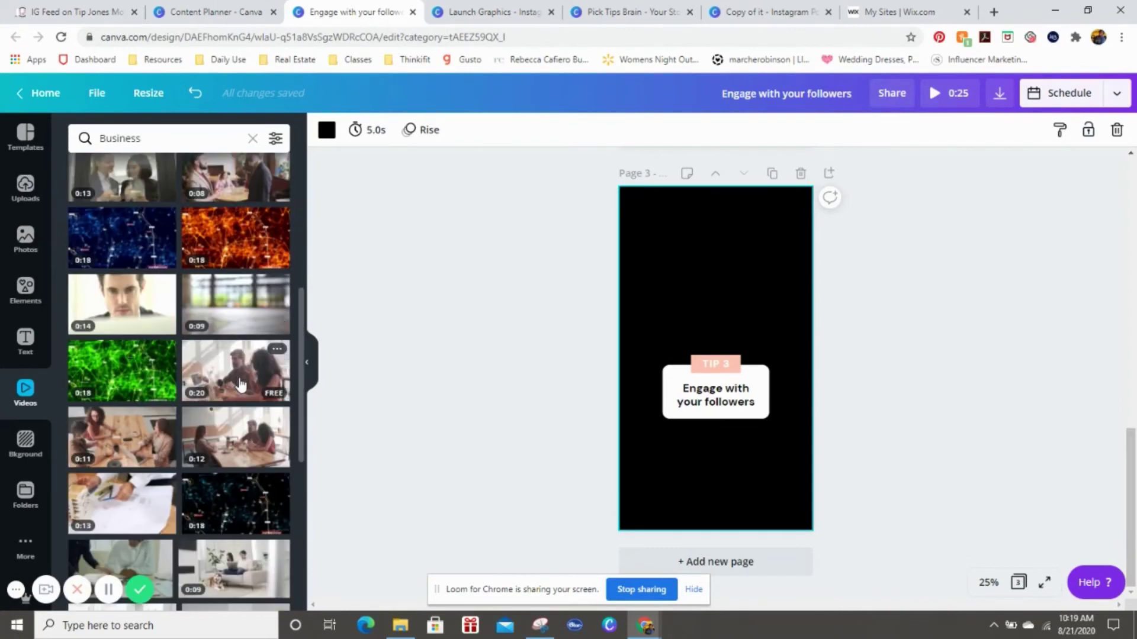
pyautogui.scroll(-4, 240, 384)
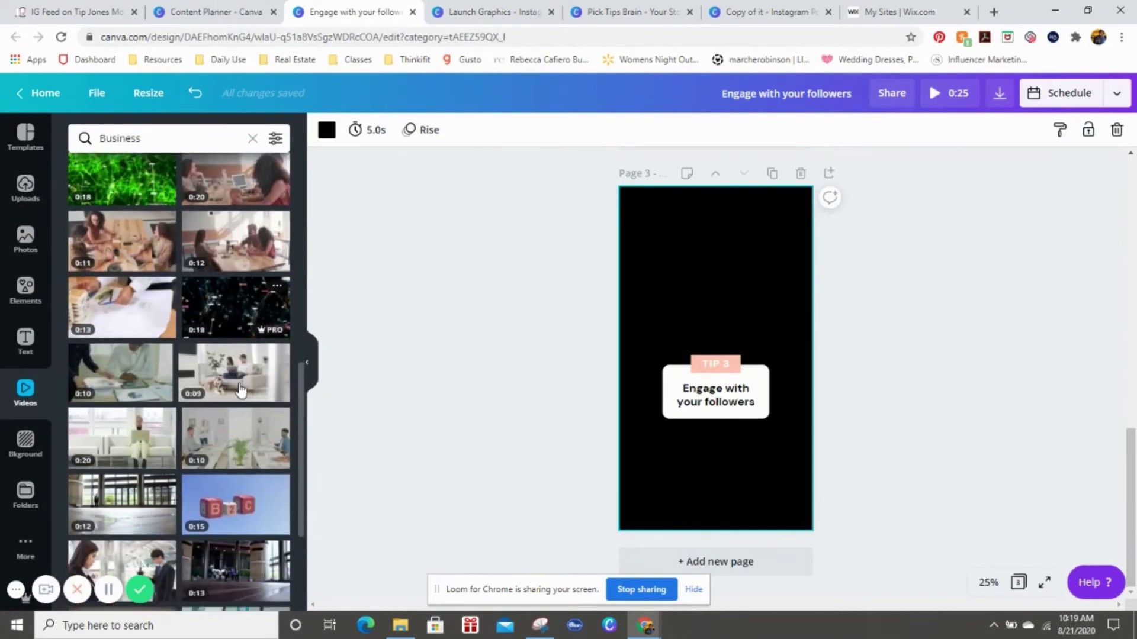
pyautogui.scroll(-3, 239, 390)
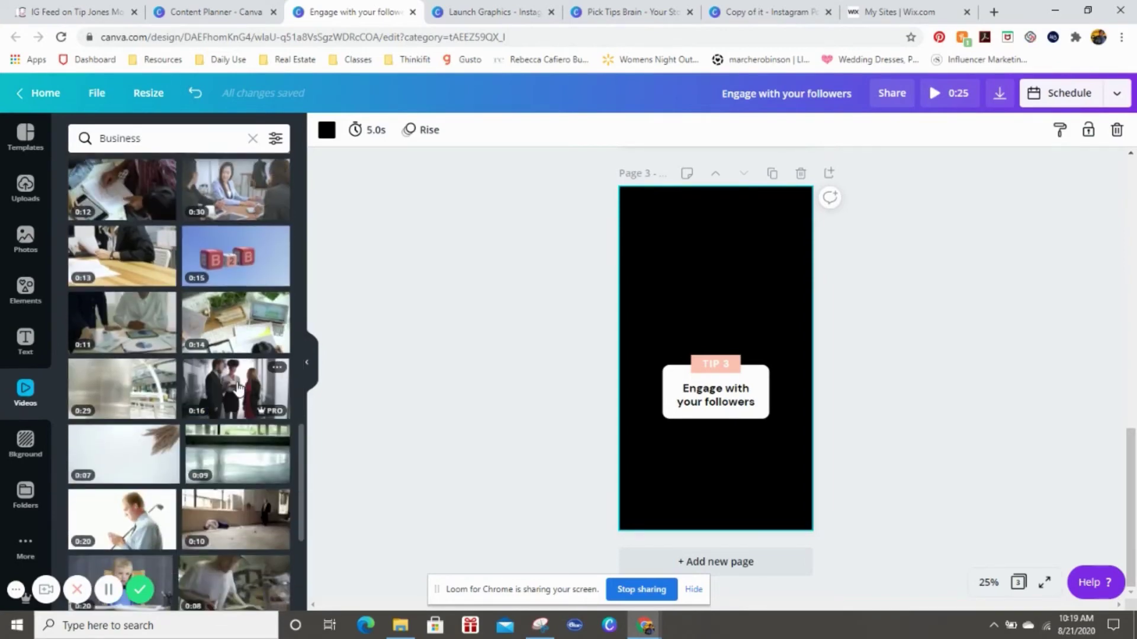
pyautogui.click(236, 325)
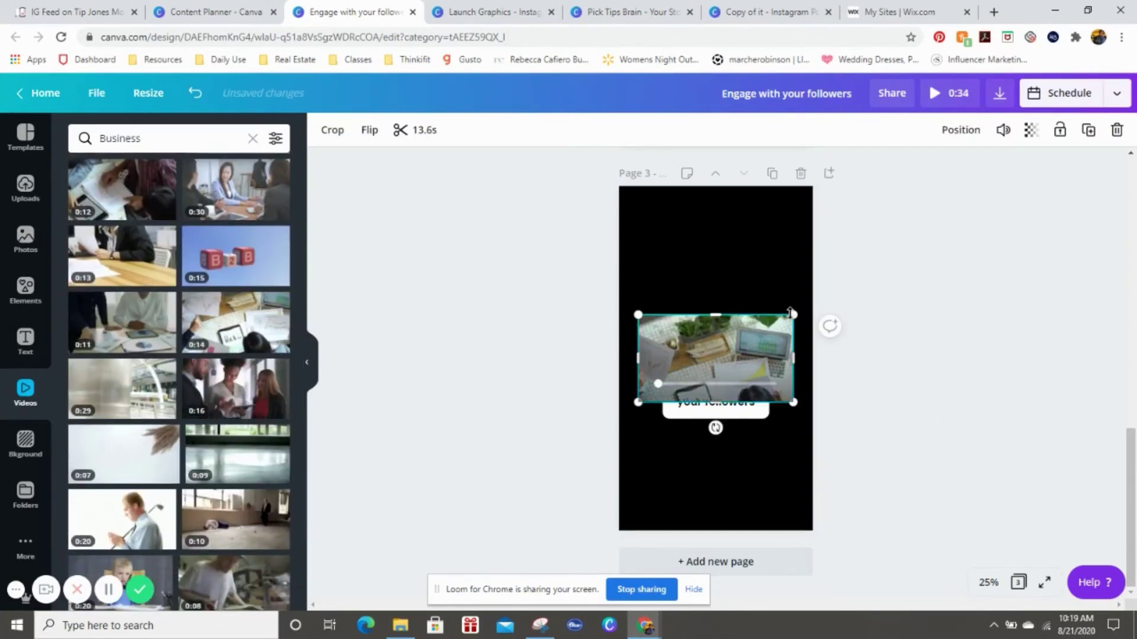
# Enlarge the desk video to cover the whole third page and send it backward behind the TIP 3 text box
pyautogui.moveTo(805, 187); pyautogui.dragTo(801, 173)
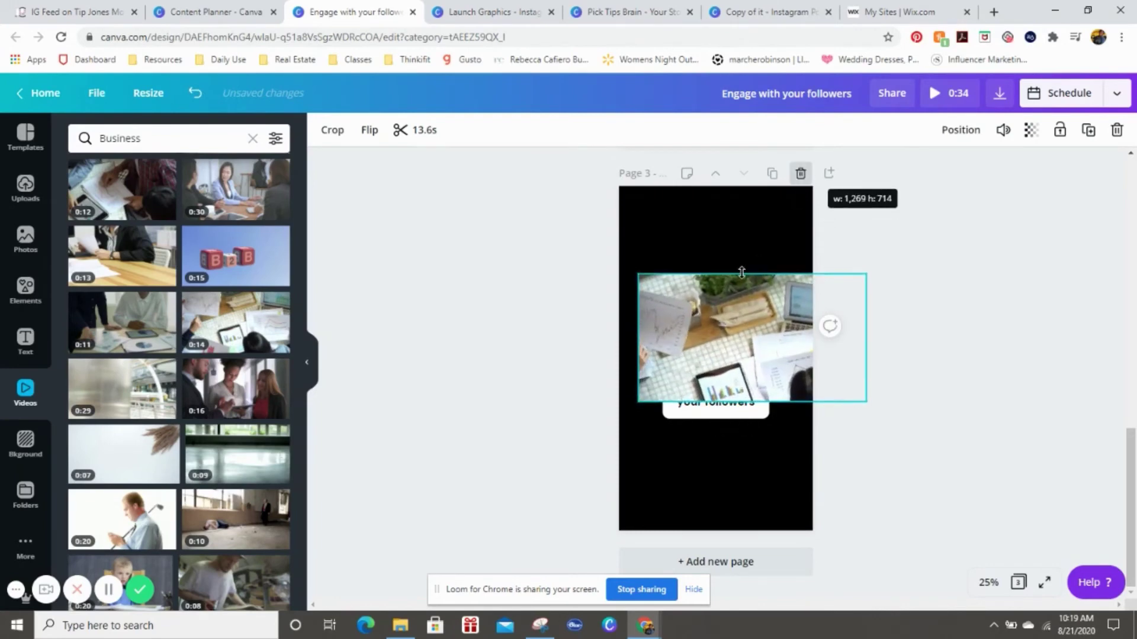
pyautogui.moveTo(752, 274); pyautogui.dragTo(747, 180)
pyautogui.moveTo(637, 292); pyautogui.dragTo(618, 292)
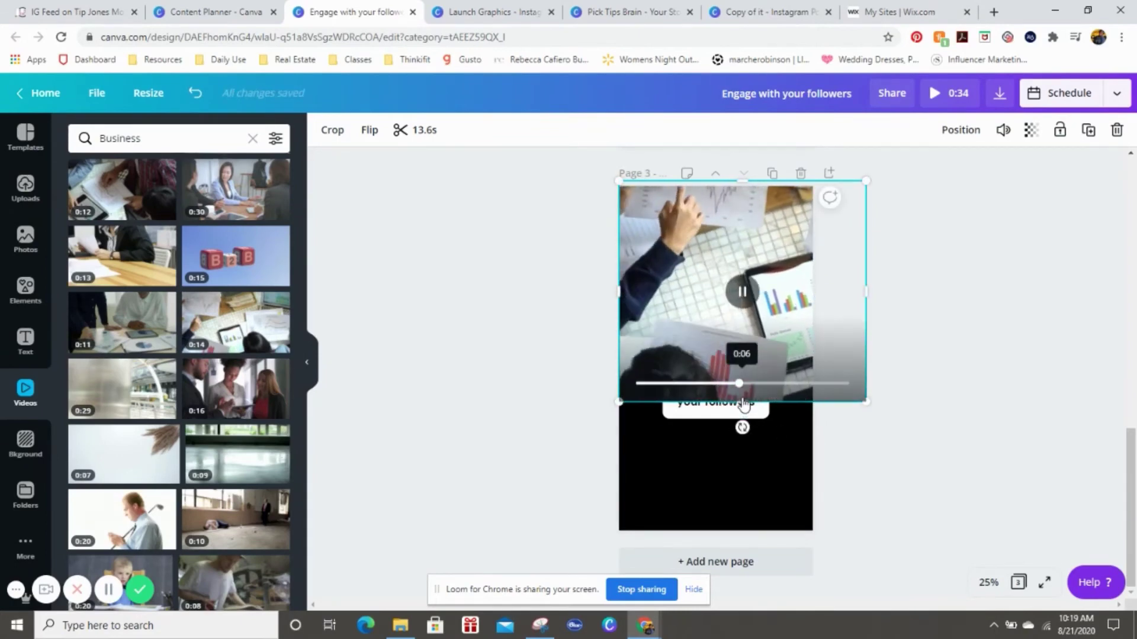
pyautogui.moveTo(746, 406); pyautogui.dragTo(728, 533)
pyautogui.moveTo(865, 355); pyautogui.dragTo(814, 355)
pyautogui.click(962, 131)
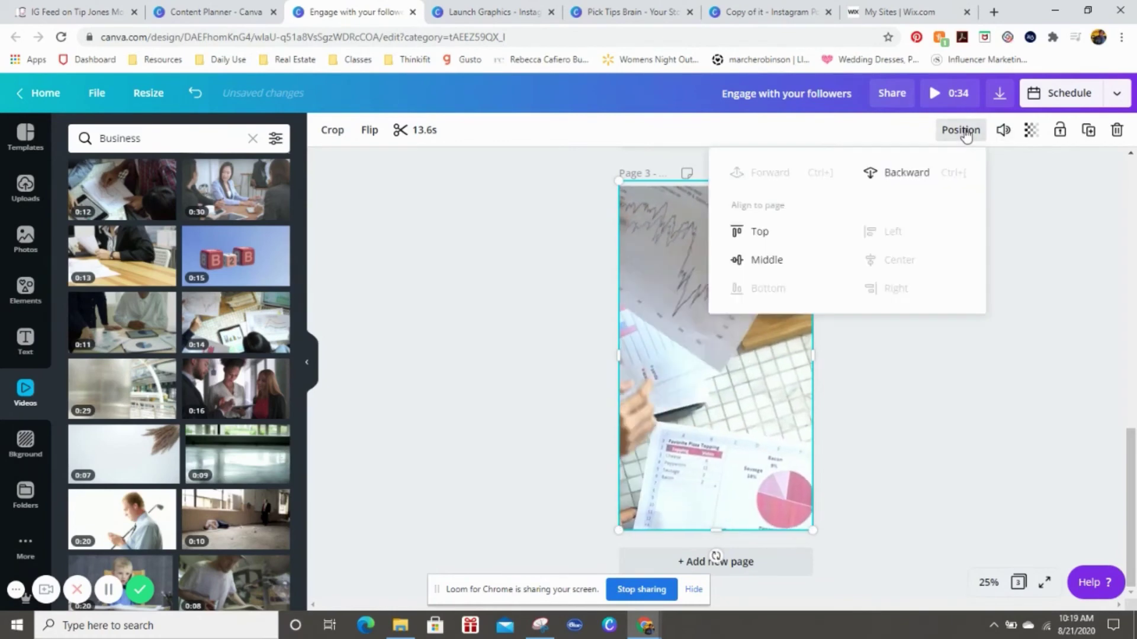
pyautogui.click(836, 478)
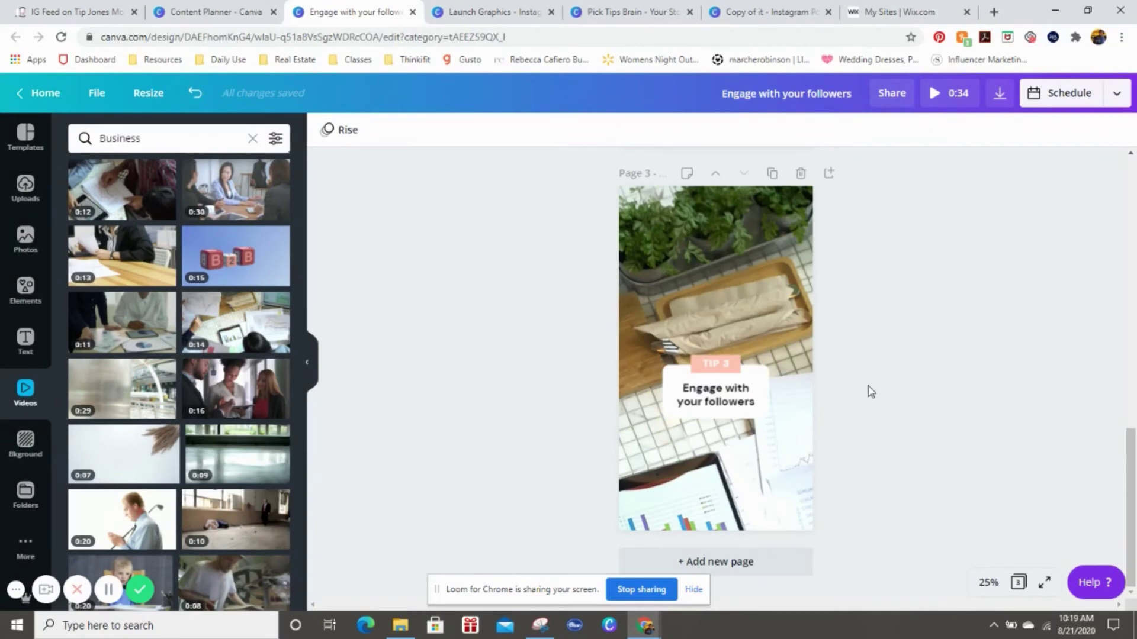
# Clear the template search and add a blank fourth page after the TIP 3 page
pyautogui.click(25, 136)
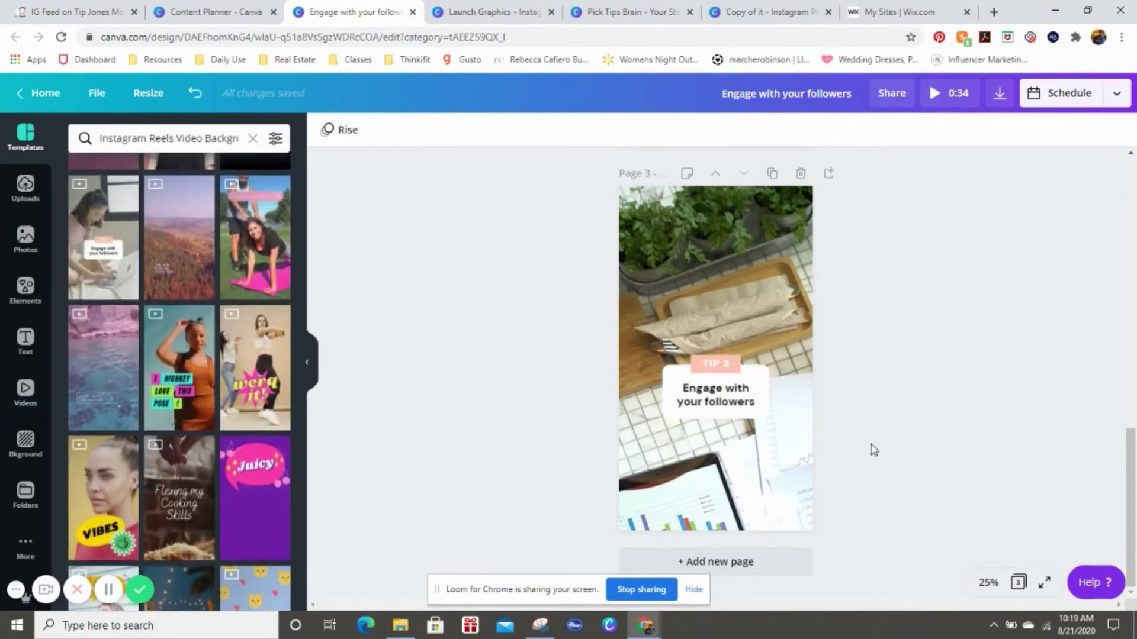
pyautogui.scroll(4, 248, 266)
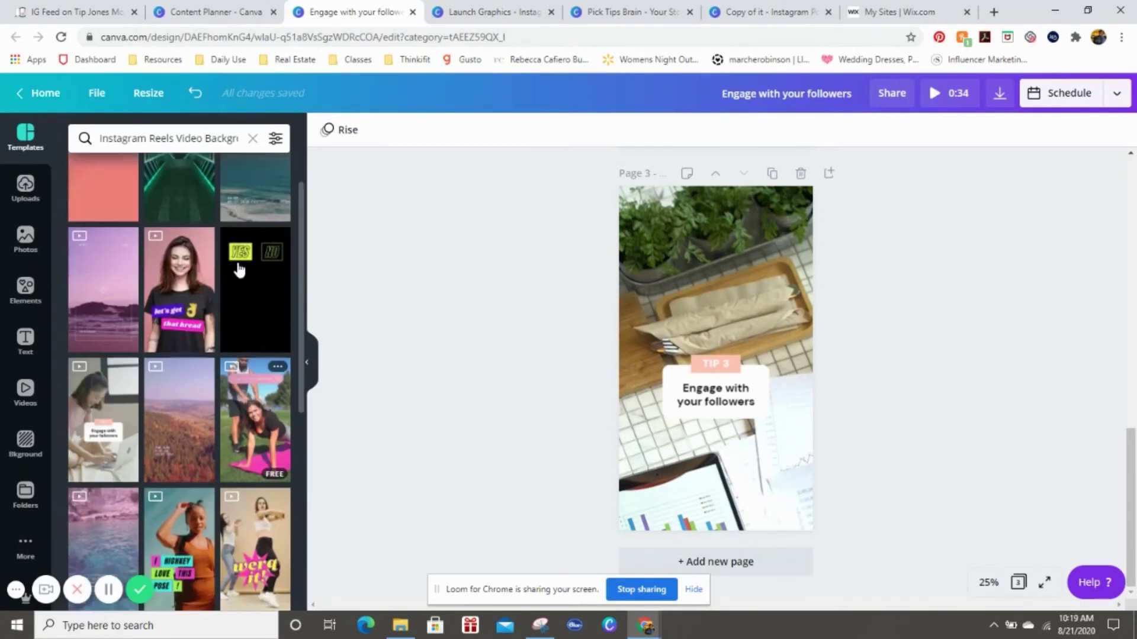
pyautogui.click(253, 138)
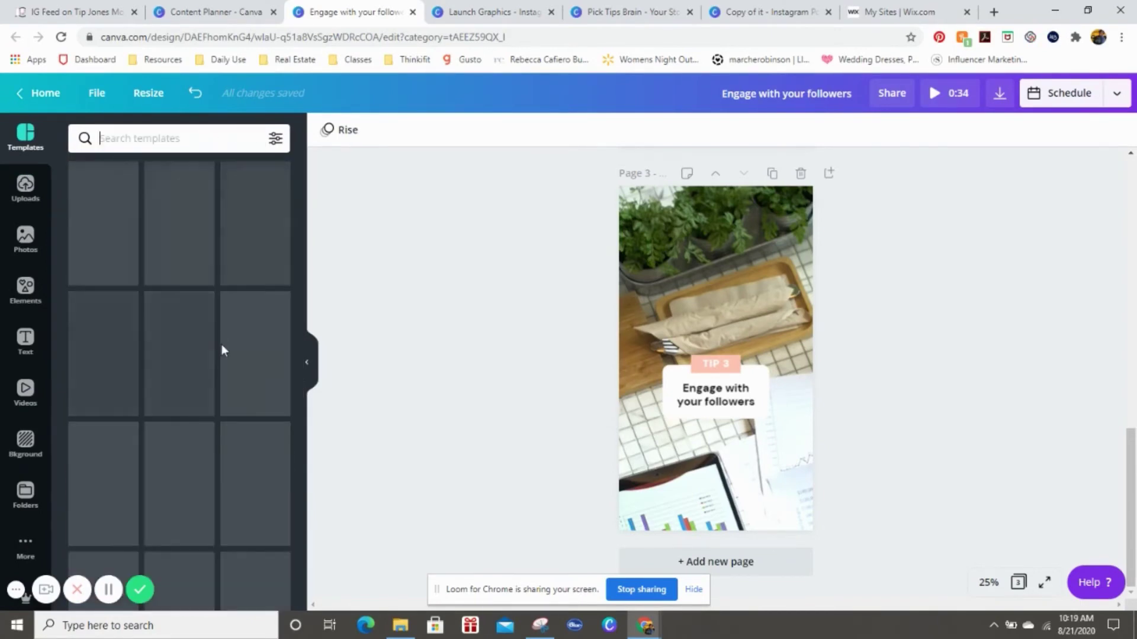
pyautogui.click(739, 300)
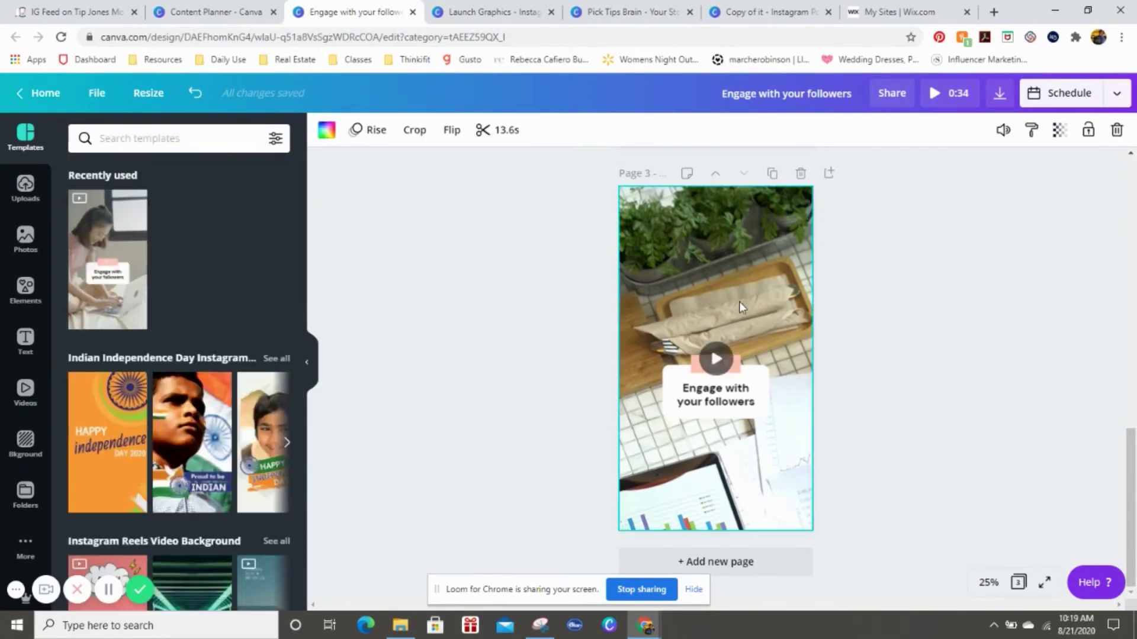
pyautogui.scroll(5, 739, 303)
pyautogui.scroll(-1, 739, 303)
pyautogui.scroll(5, 719, 255)
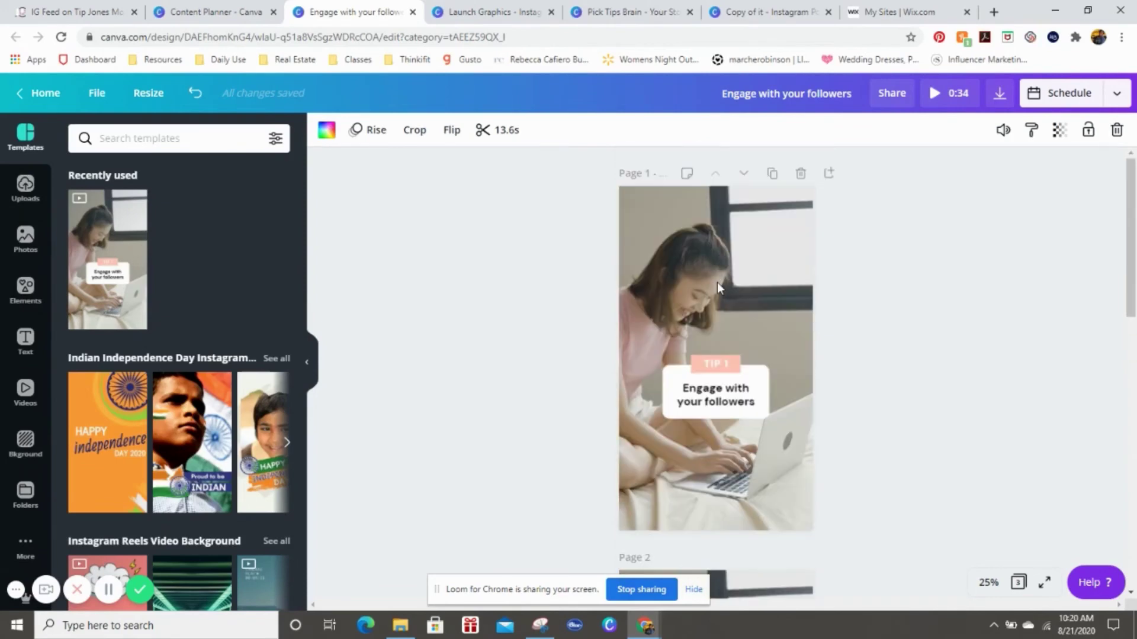
pyautogui.scroll(-10, 720, 308)
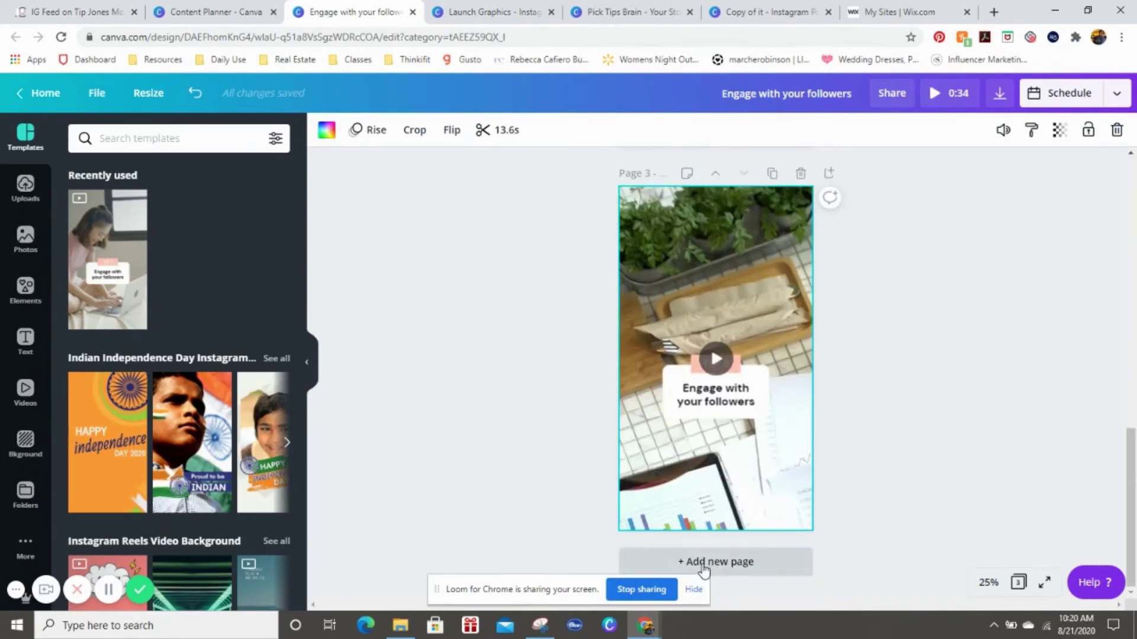
pyautogui.click(704, 567)
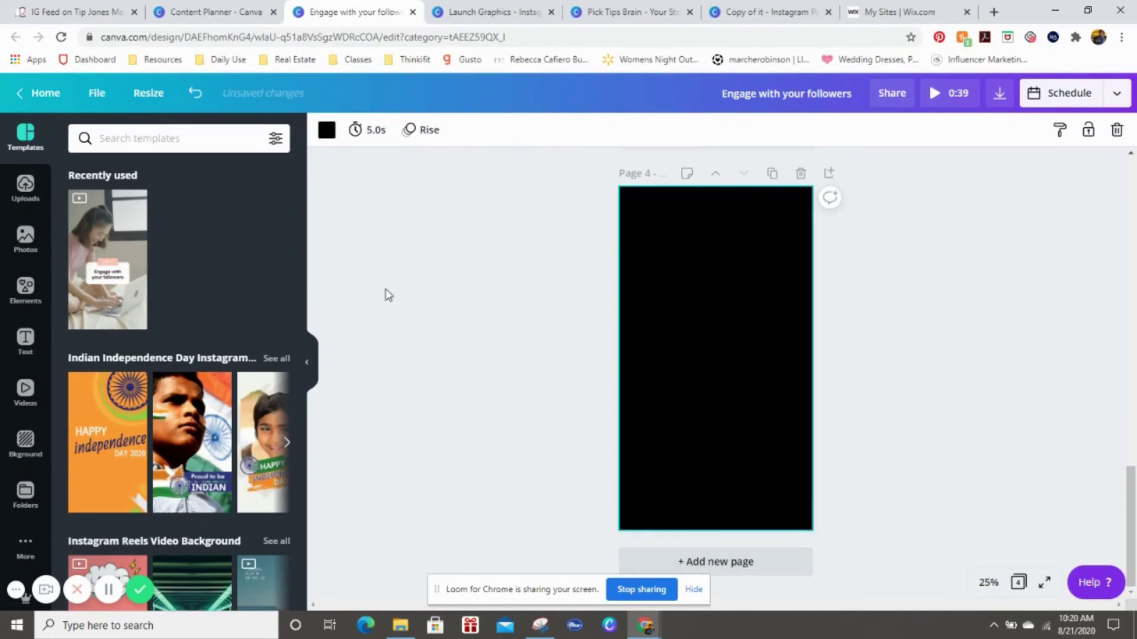
# Browse all Instagram Reels Video End Frame templates and apply the white "FOLLOW ME!" design with the pink circle to page 4
pyautogui.scroll(-5, 196, 317)
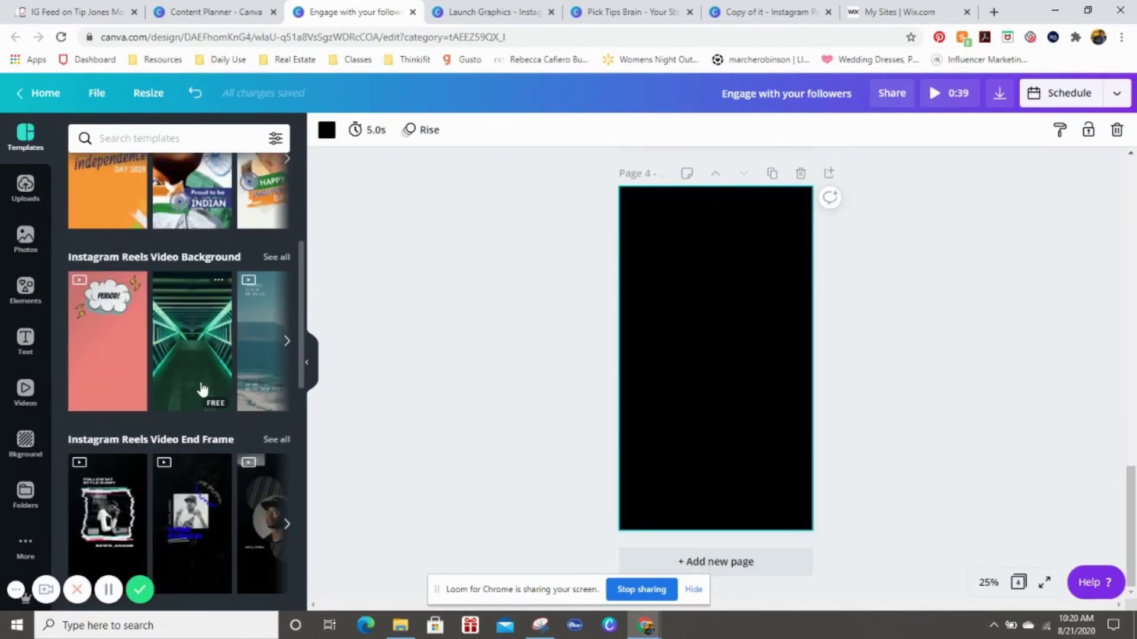
pyautogui.scroll(-2, 202, 388)
pyautogui.click(276, 299)
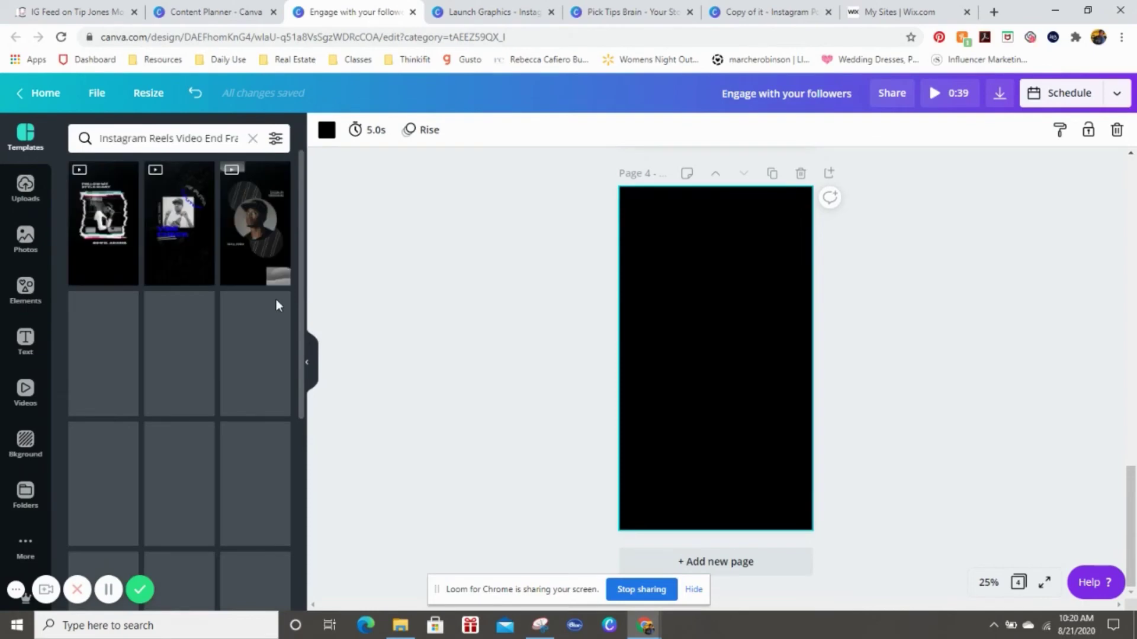
pyautogui.scroll(-3, 242, 388)
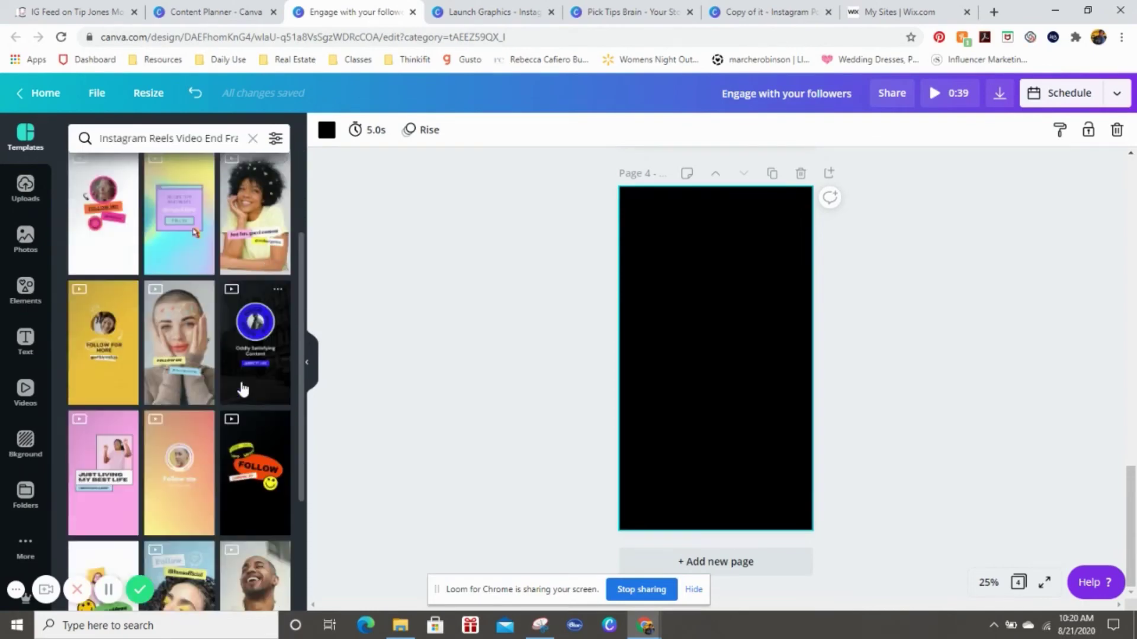
pyautogui.scroll(-3, 241, 388)
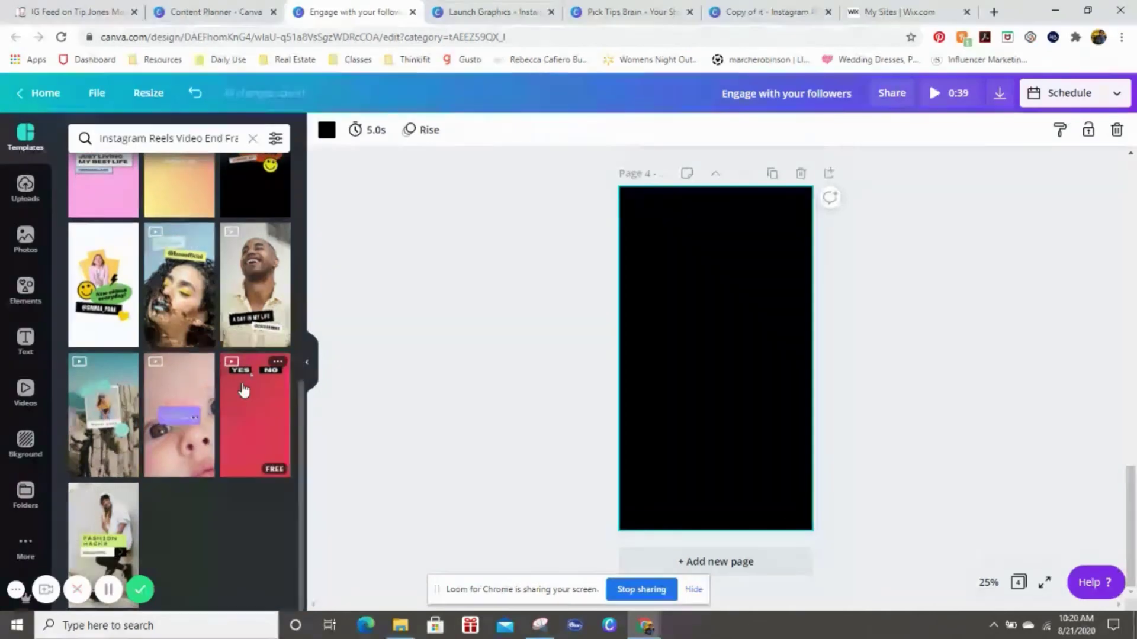
pyautogui.scroll(4, 242, 389)
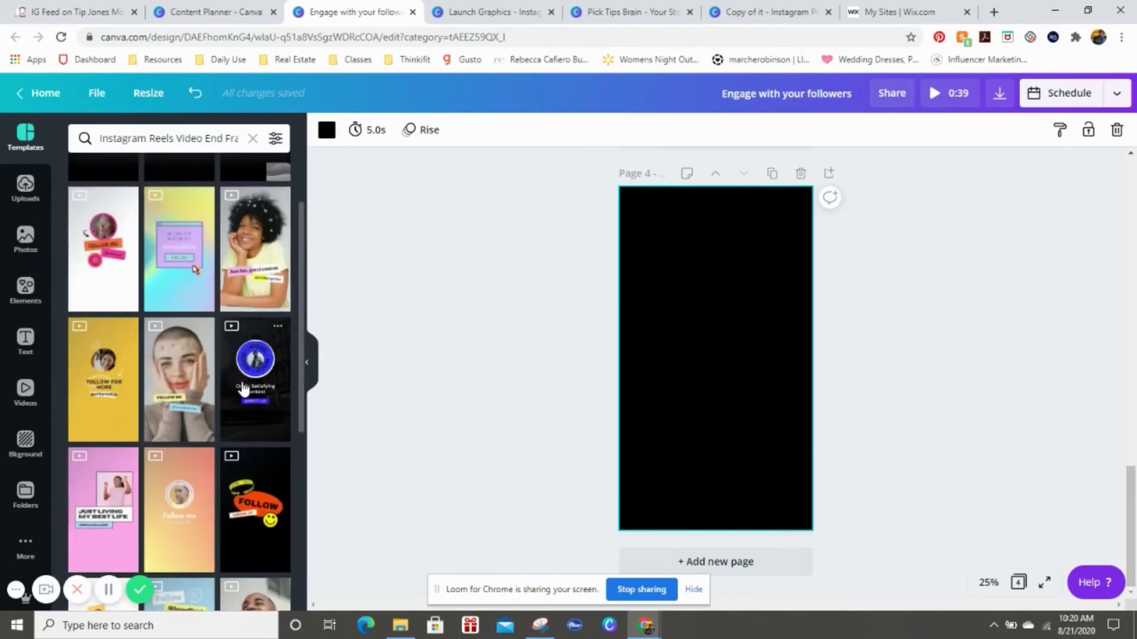
pyautogui.click(102, 287)
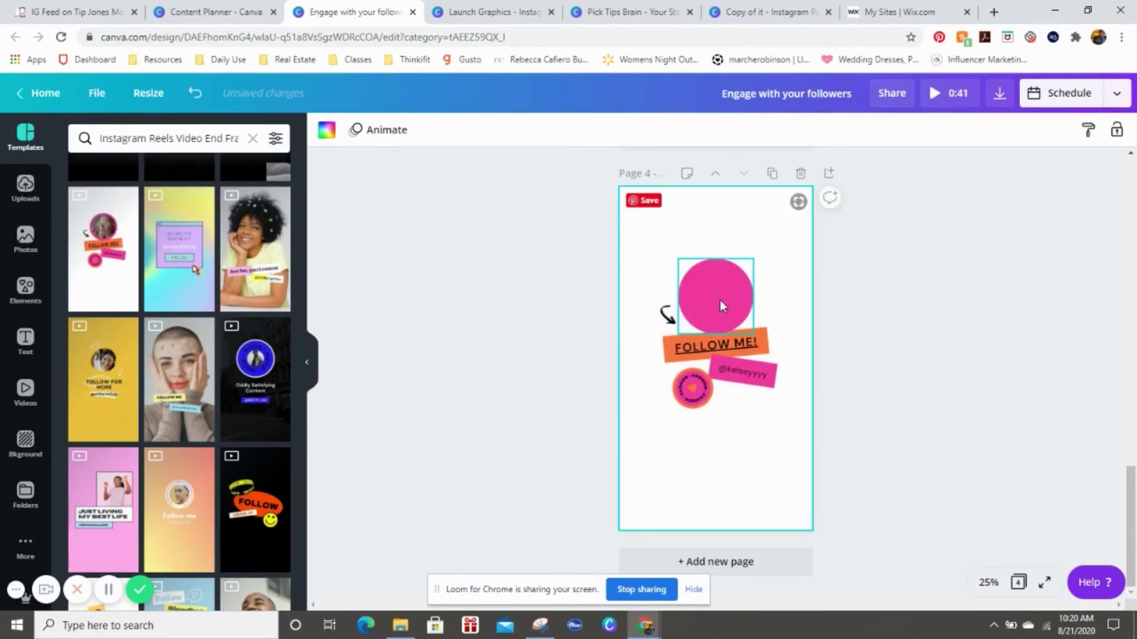
# Ungroup the circular video frame from its pink ring on the FOLLOW ME! page and delete the video inside it
pyautogui.click(720, 300)
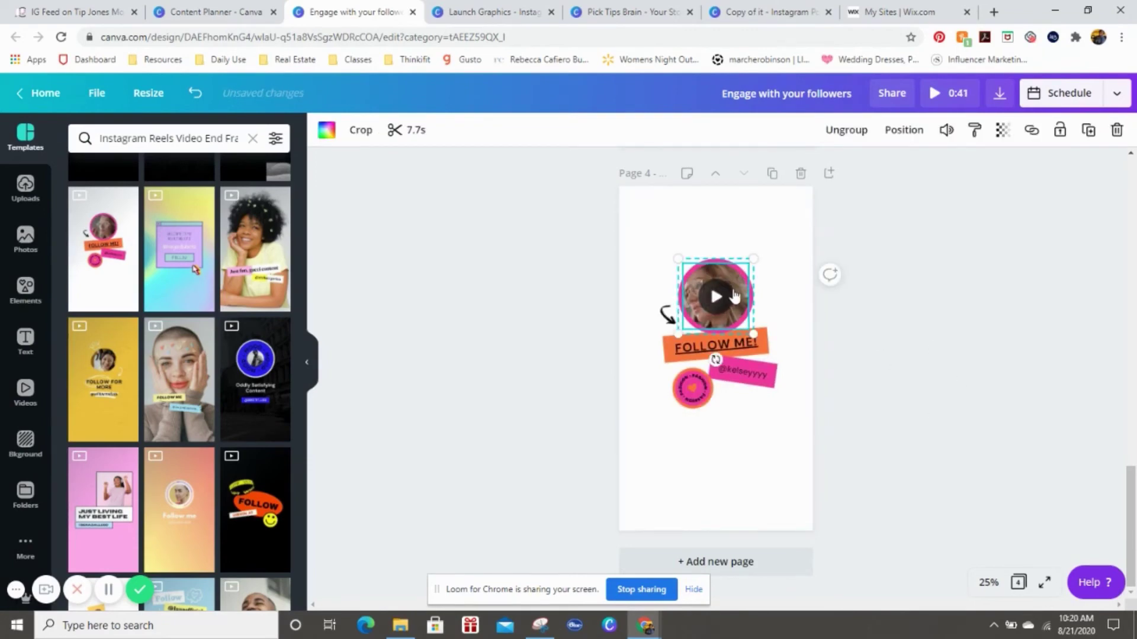
pyautogui.click(789, 317)
pyautogui.click(733, 301)
pyautogui.click(846, 129)
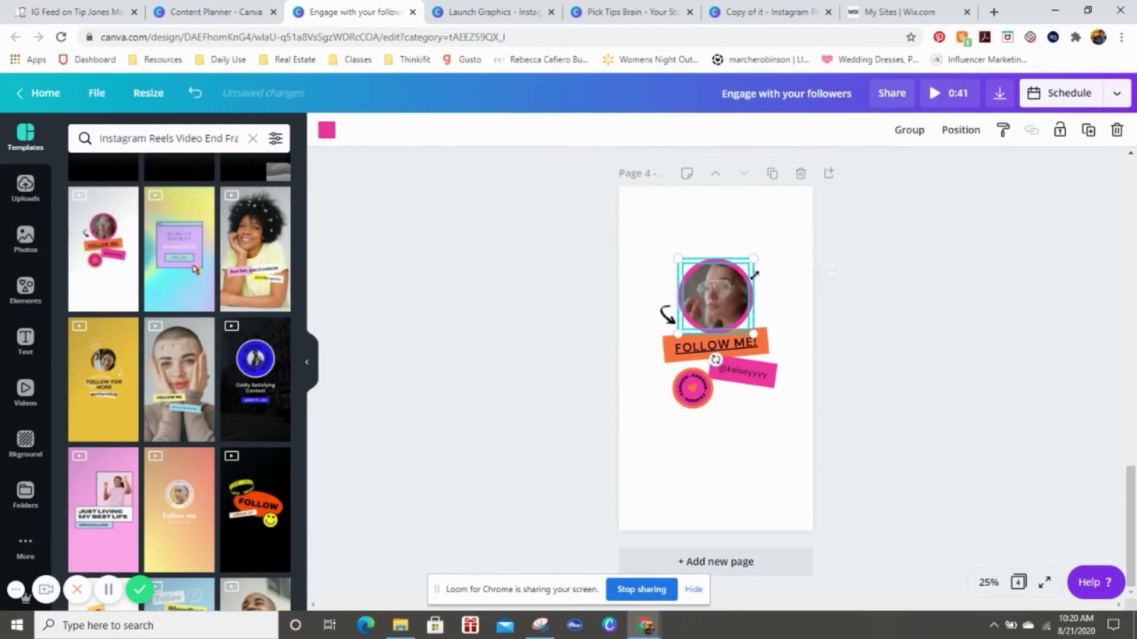
pyautogui.click(936, 320)
pyautogui.click(720, 300)
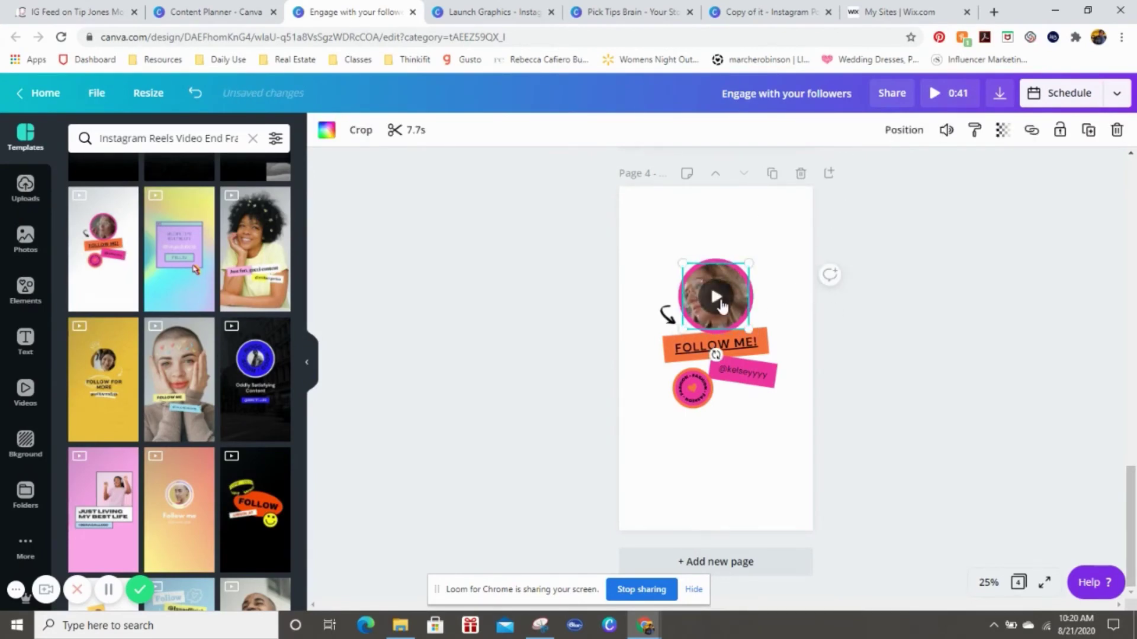
pyautogui.press('Delete')
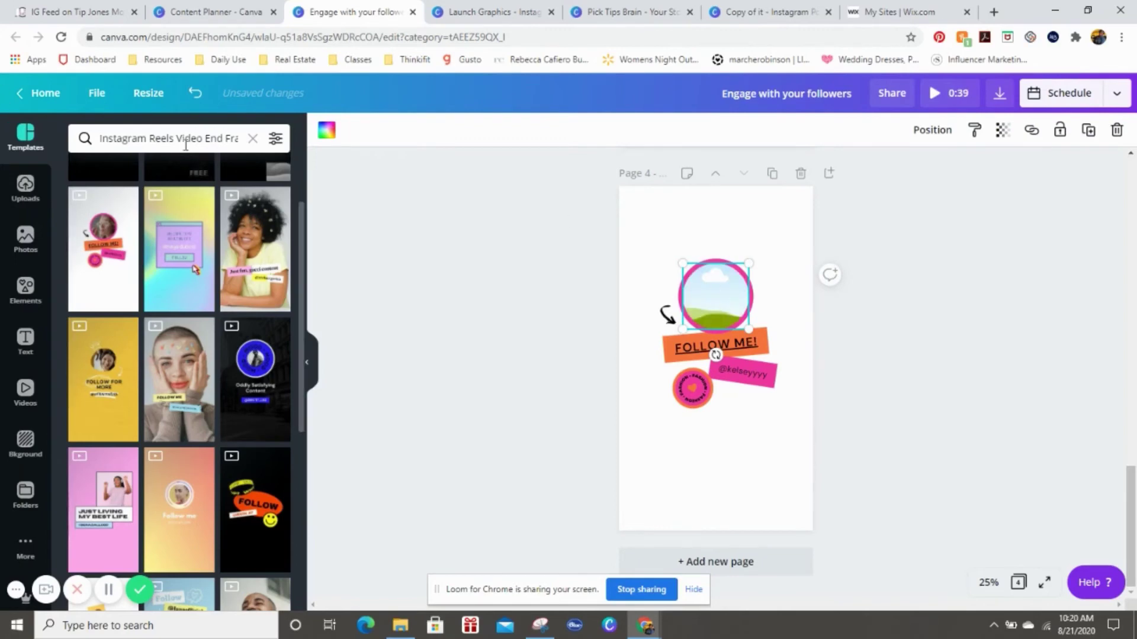
pyautogui.click(439, 322)
# Place the uploaded photo of the seated woman on a dark background into the empty circle frame above FOLLOW ME!
pyautogui.click(21, 240)
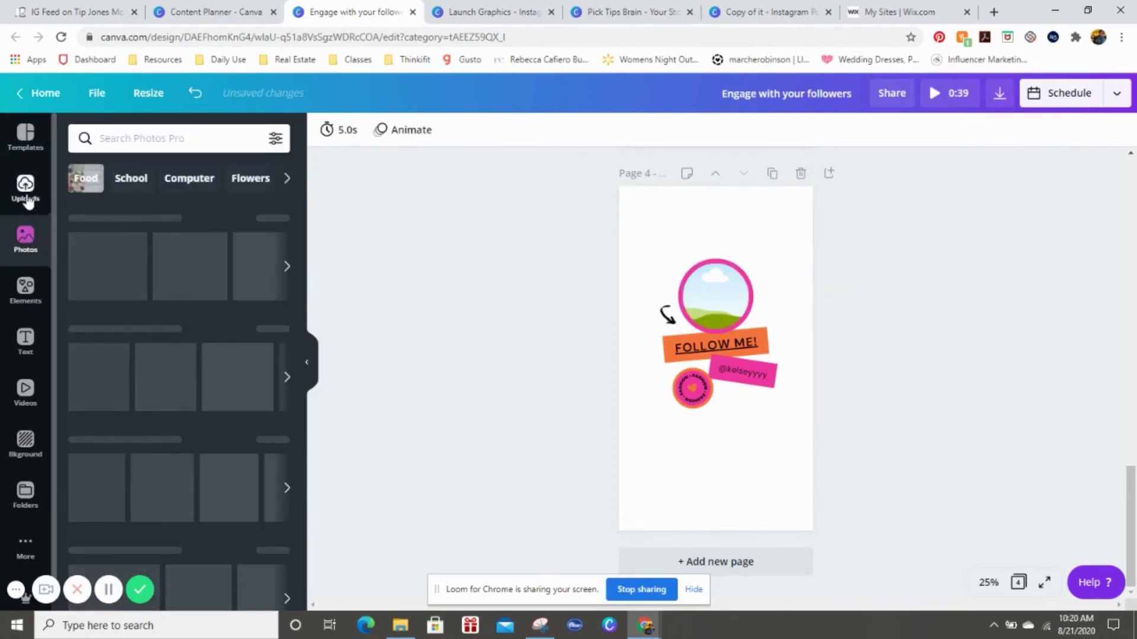
pyautogui.click(27, 196)
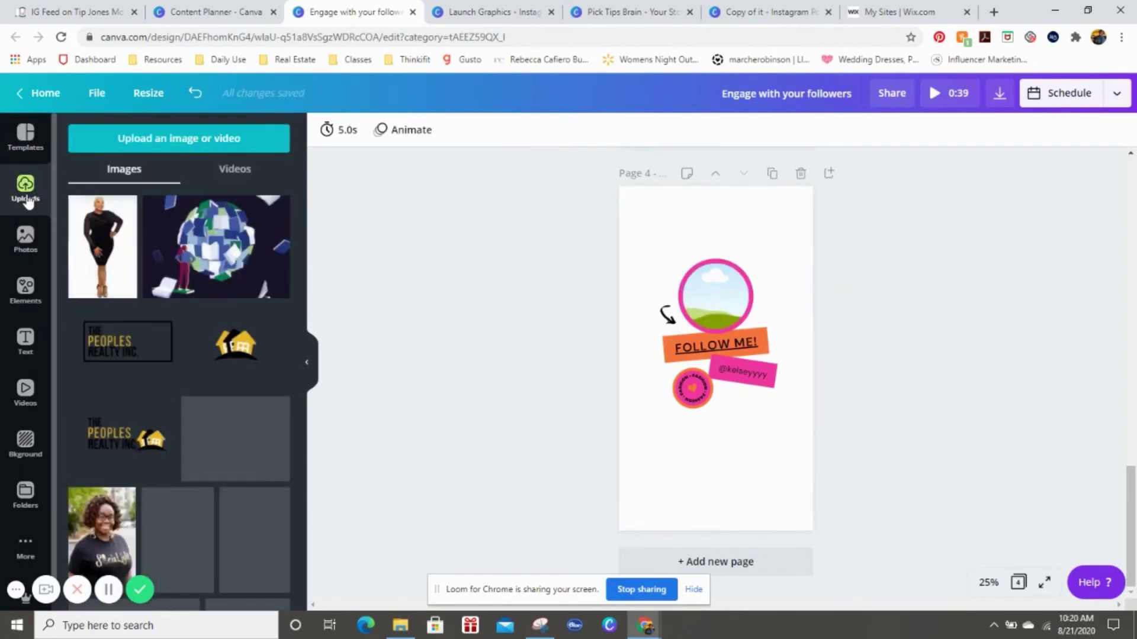
pyautogui.scroll(-3, 215, 368)
pyautogui.scroll(-10, 214, 367)
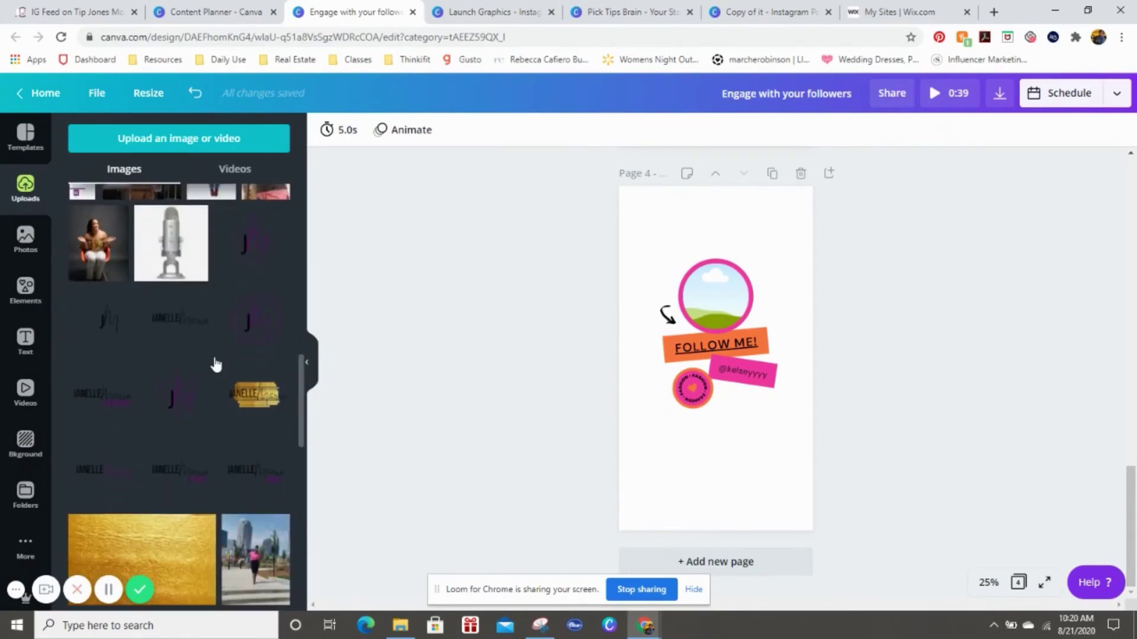
pyautogui.click(95, 253)
pyautogui.moveTo(719, 350); pyautogui.dragTo(714, 301)
pyautogui.click(917, 386)
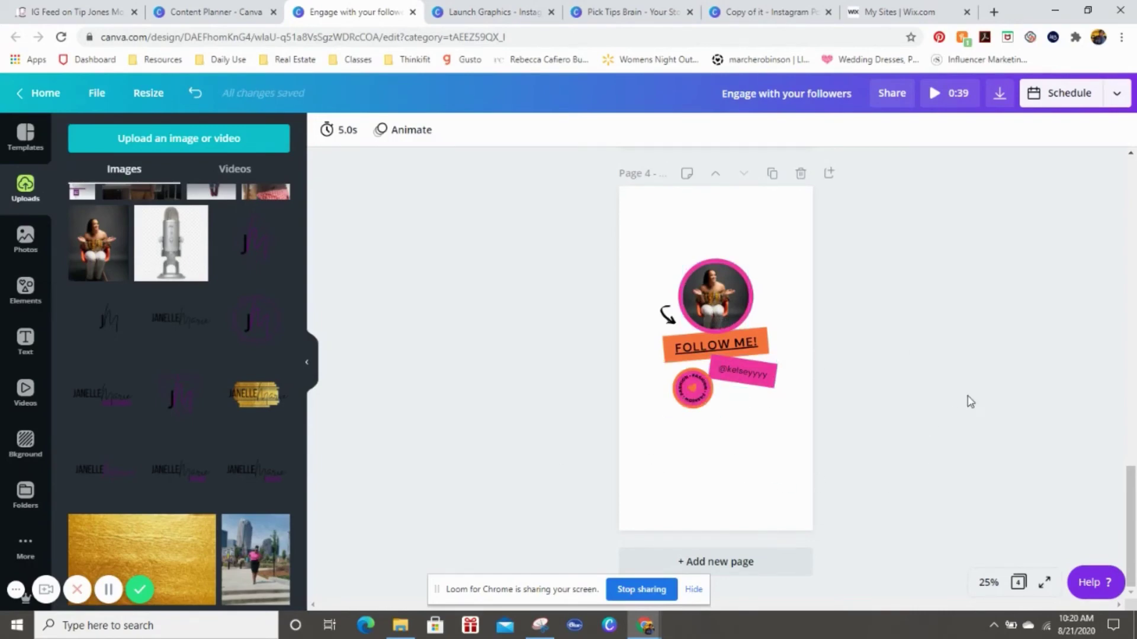
# Delete the TIP 3 and TIP 2 pages, keeping only the TIP 1 and FOLLOW ME! pages
pyautogui.scroll(20, 970, 401)
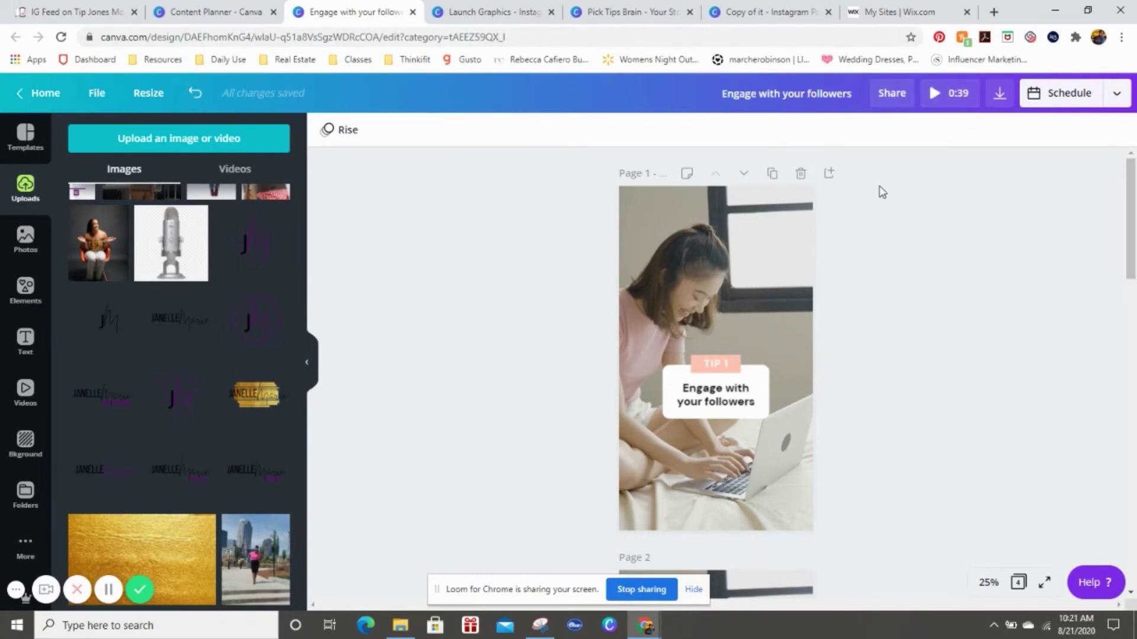
pyautogui.scroll(-10, 833, 384)
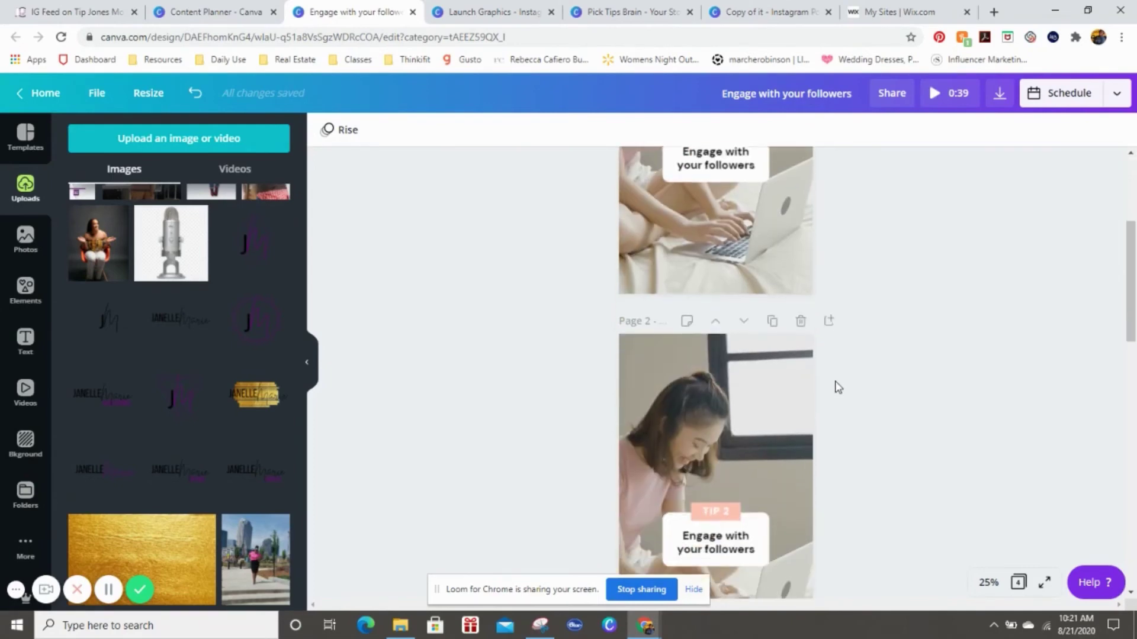
pyautogui.click(800, 374)
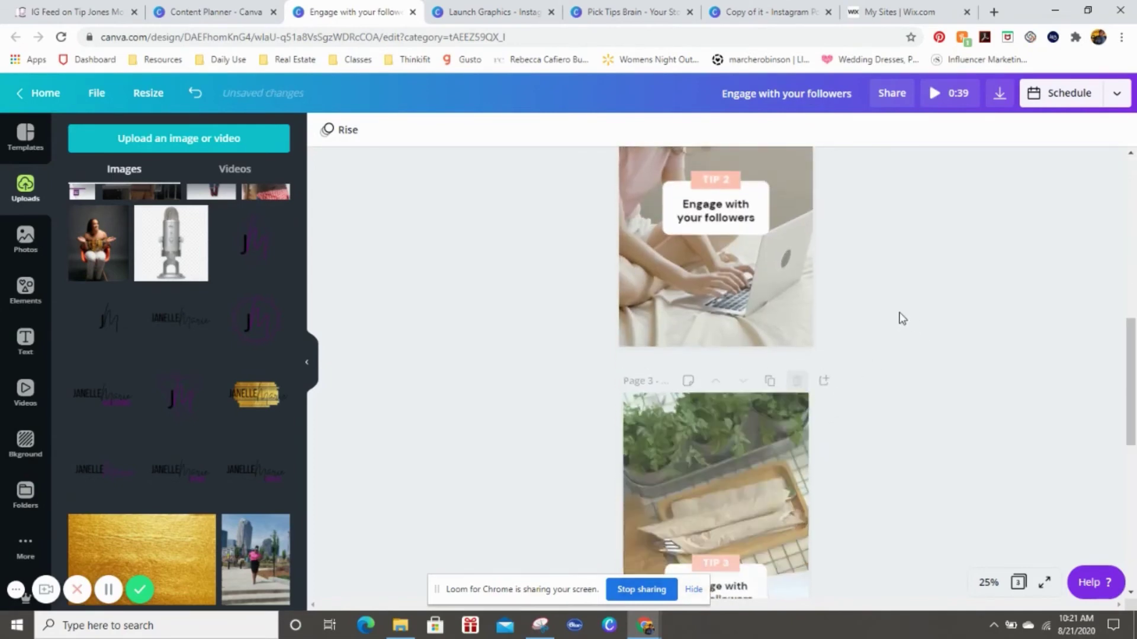
pyautogui.scroll(5, 891, 331)
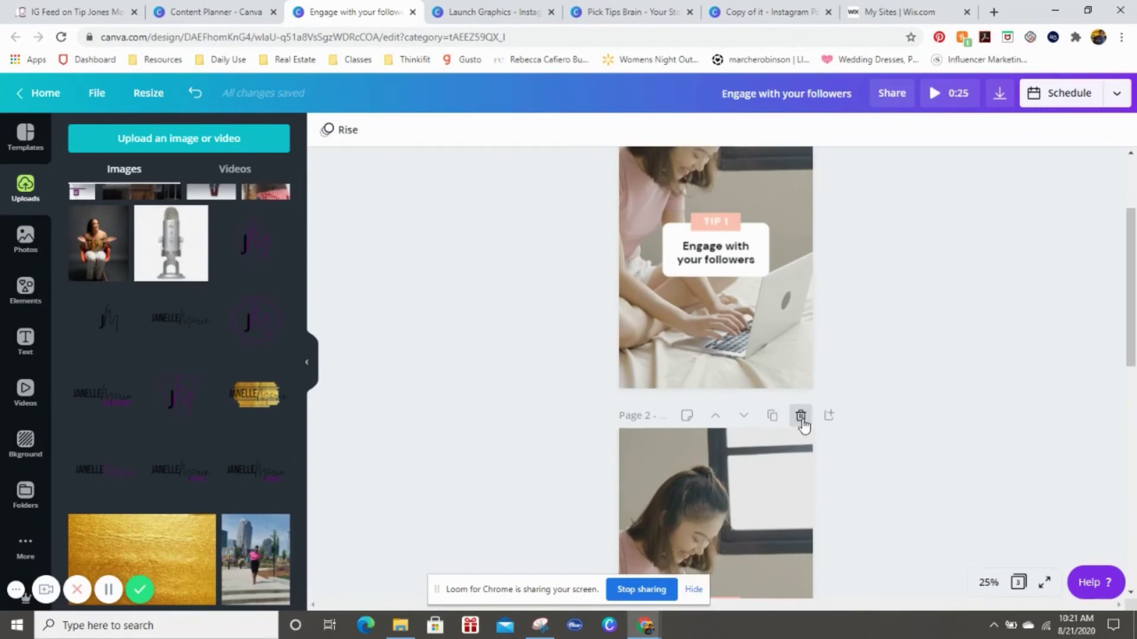
pyautogui.click(801, 418)
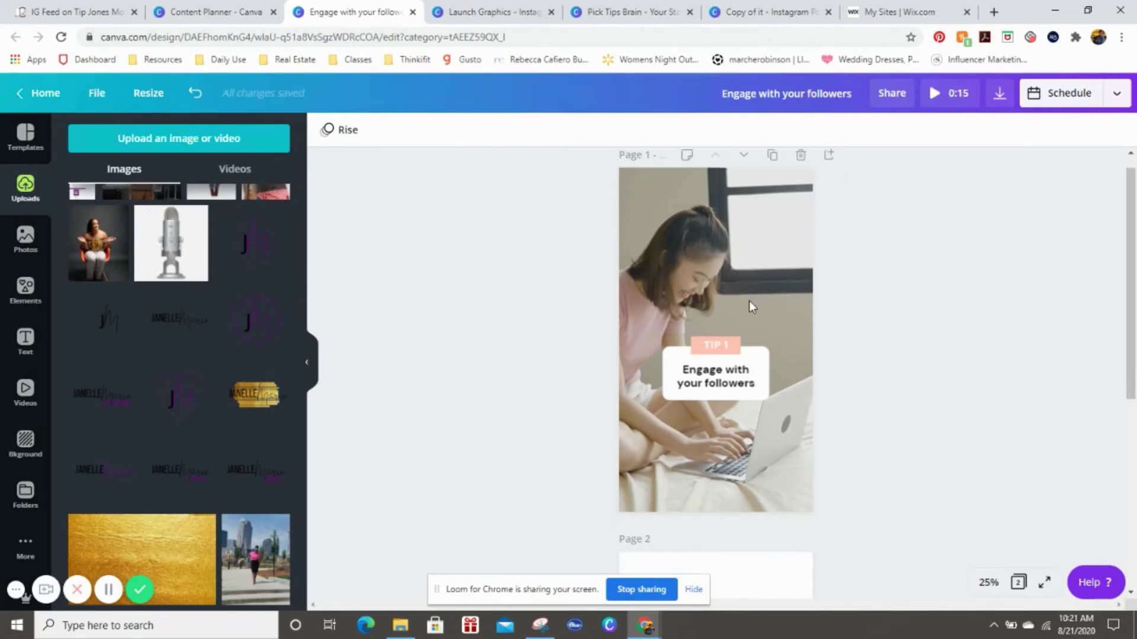
pyautogui.scroll(-5, 748, 300)
pyautogui.scroll(-1, 754, 310)
pyautogui.scroll(5, 750, 319)
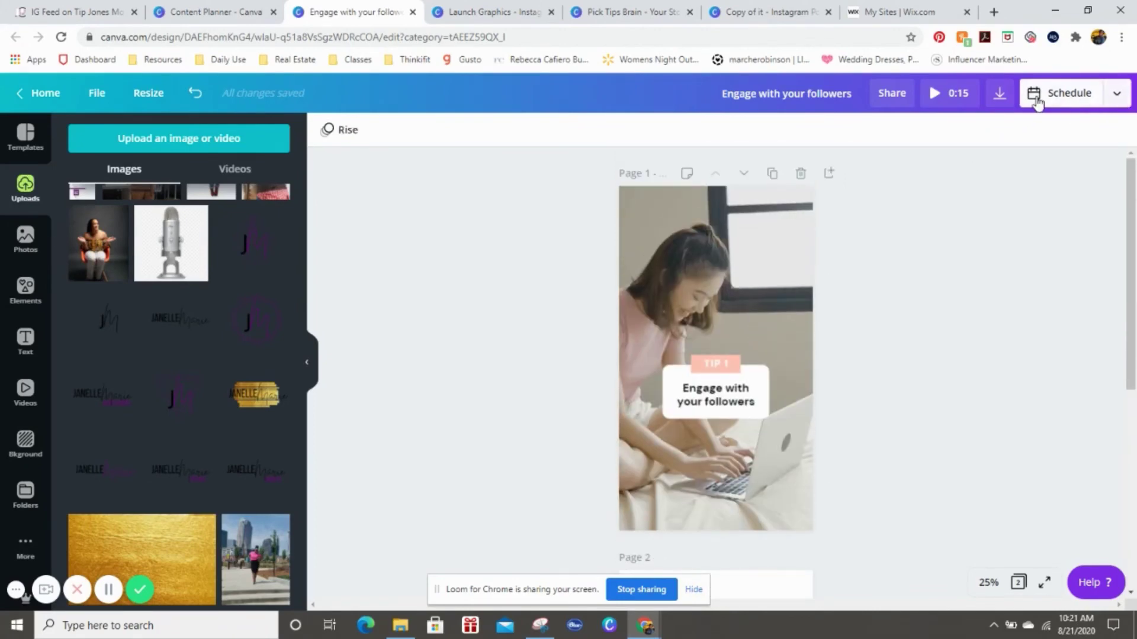
# Open the design's post scheduling settings and show the option for changing the date and time
pyautogui.click(1118, 95)
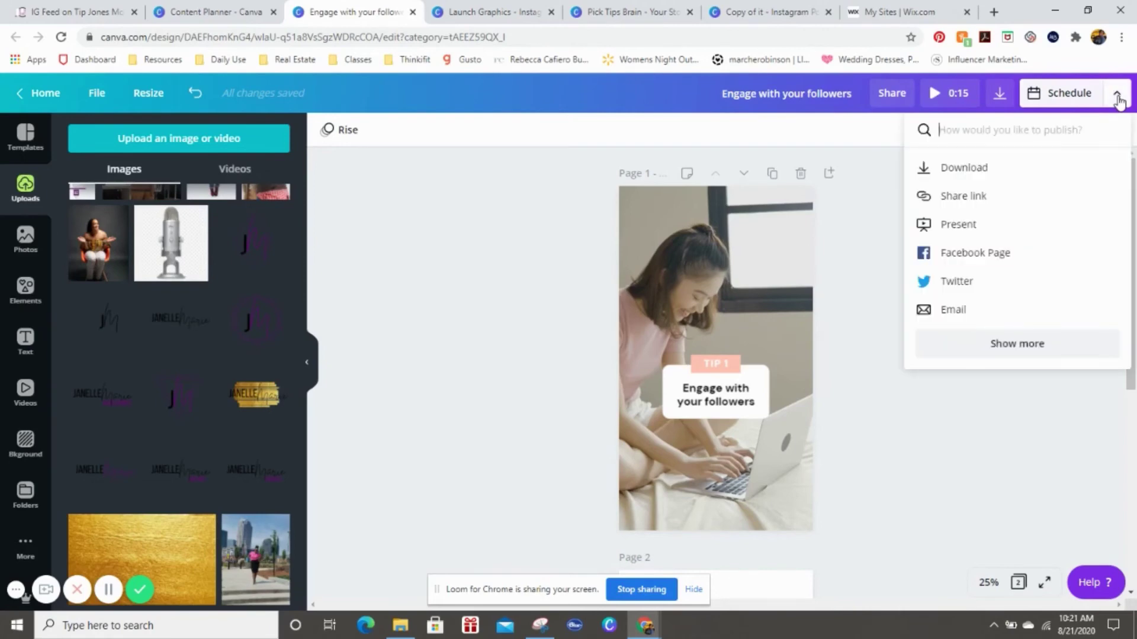
pyautogui.click(1071, 93)
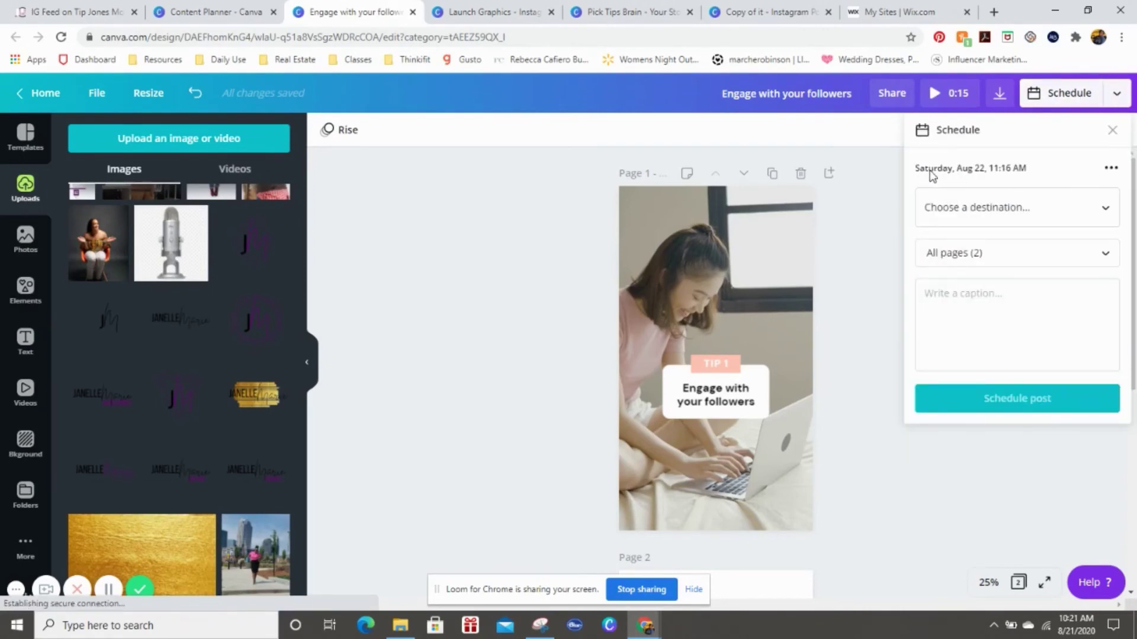
pyautogui.click(1110, 169)
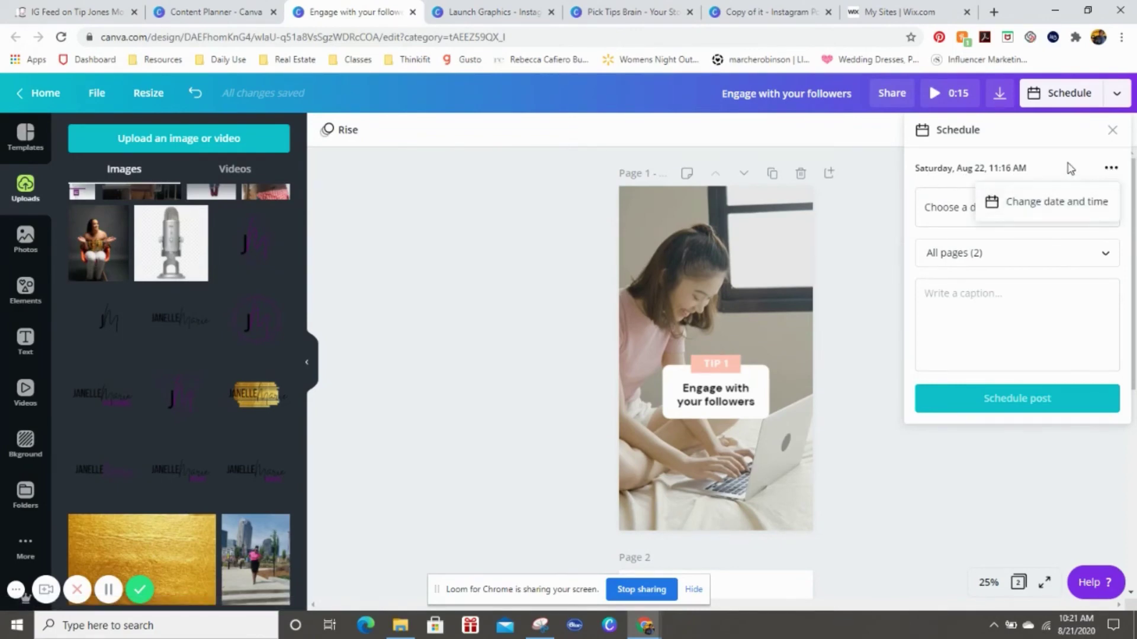
# Add Pinterest as the schedule destination, connecting the account and giving Canva access to it
pyautogui.click(1017, 212)
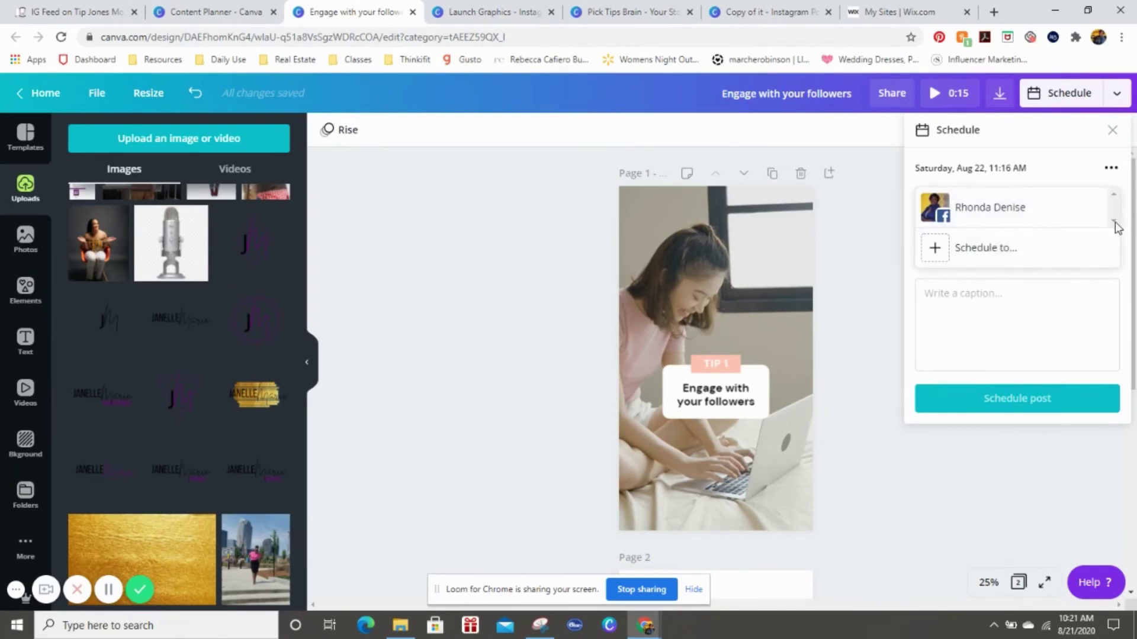
pyautogui.click(985, 249)
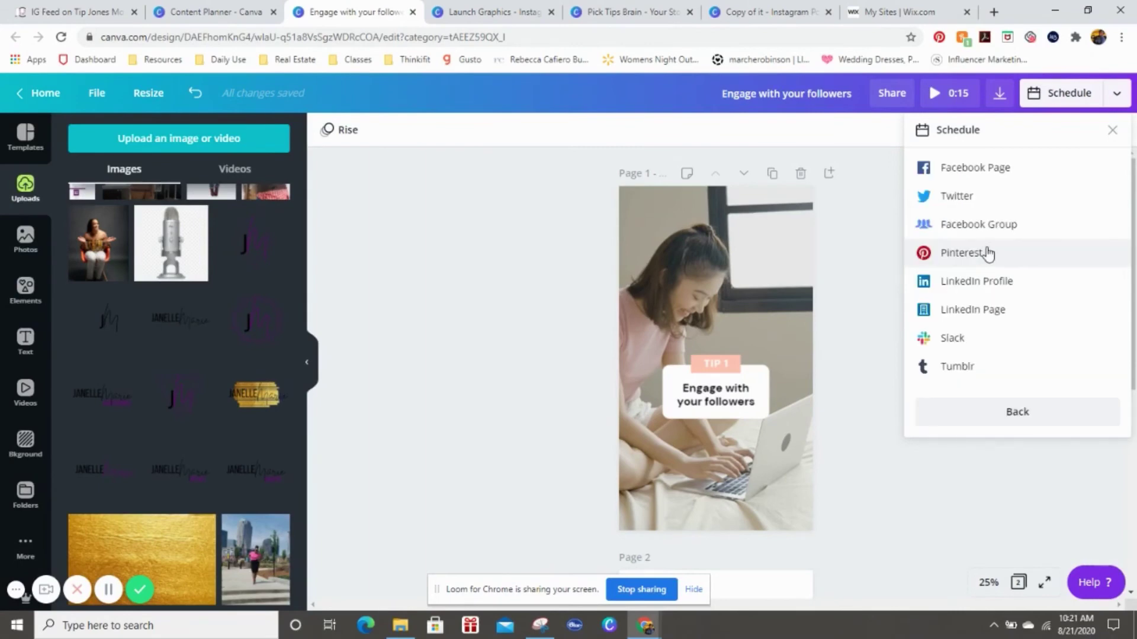
pyautogui.click(984, 255)
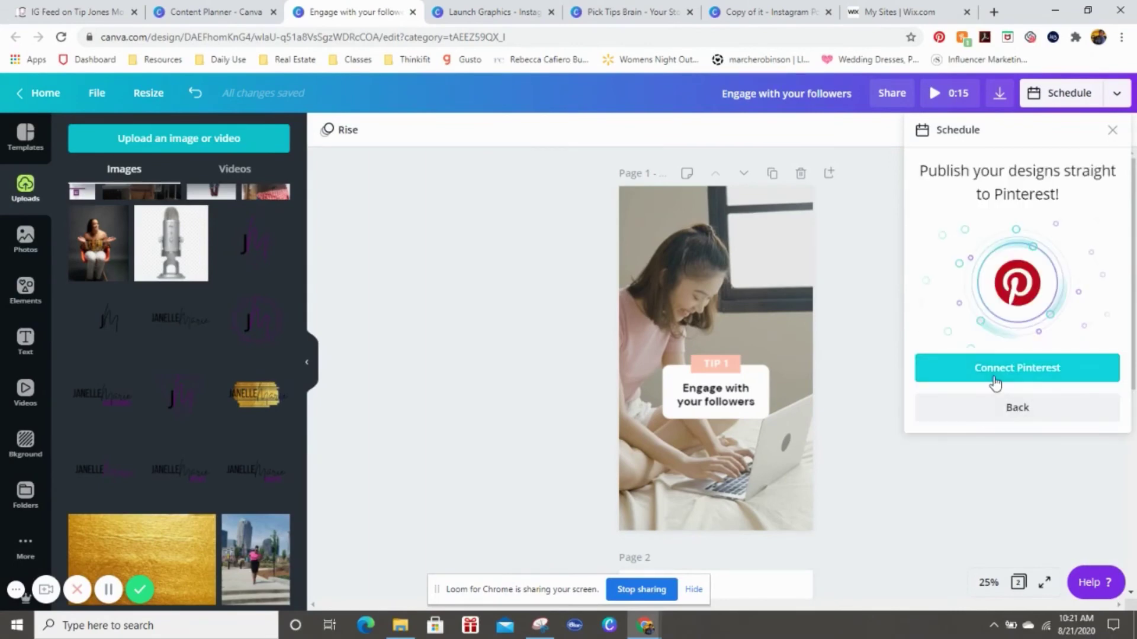
pyautogui.click(948, 372)
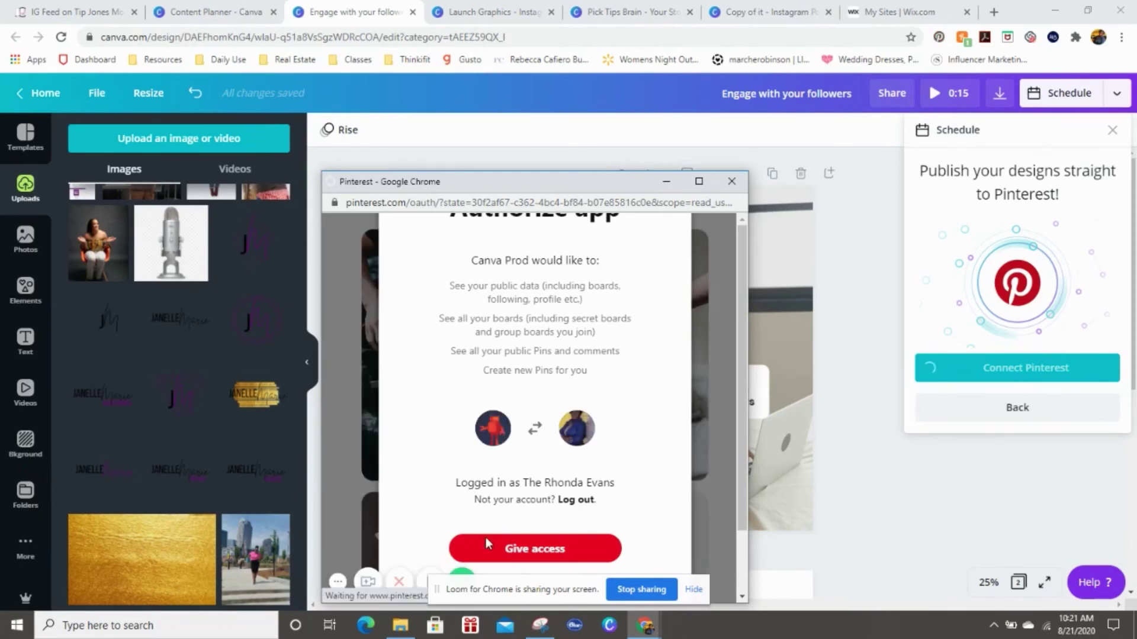
pyautogui.click(536, 554)
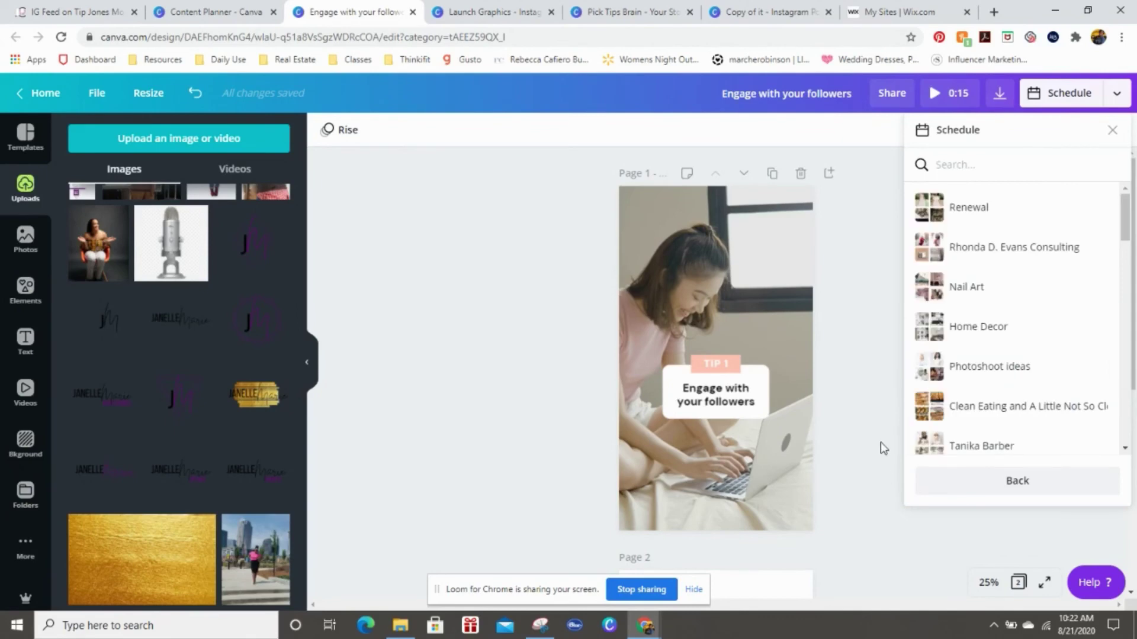
# Look through the Pinterest boards, search for the consulting business's board and select it as the schedule destination
pyautogui.scroll(-1, 1018, 388)
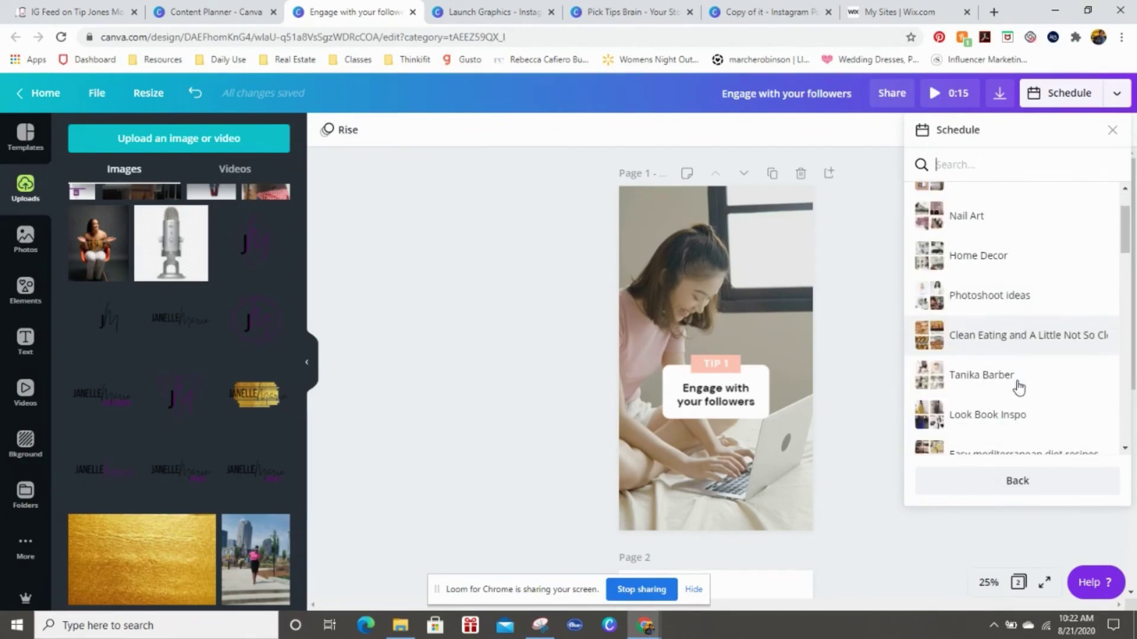
pyautogui.scroll(-6, 1019, 388)
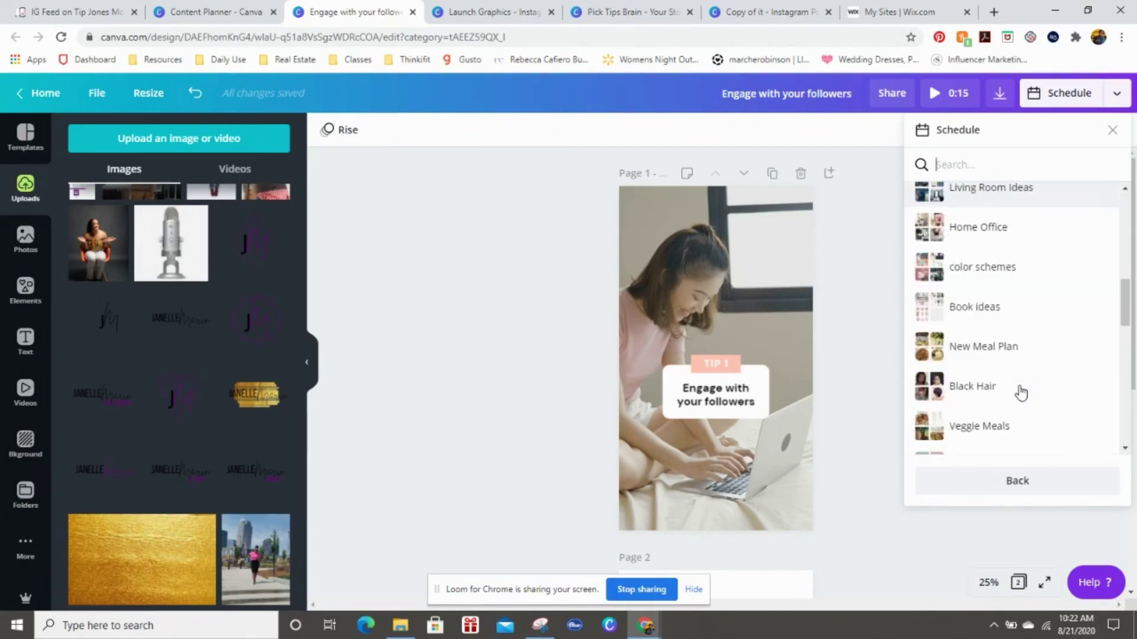
pyautogui.scroll(-3, 1021, 393)
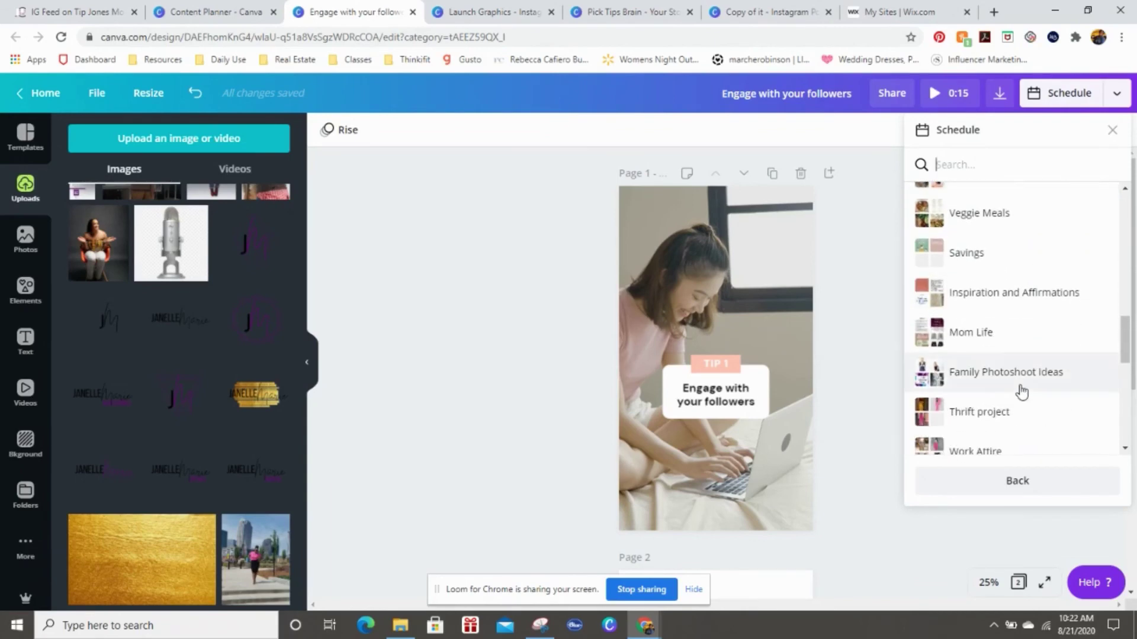
pyautogui.scroll(-5, 1020, 393)
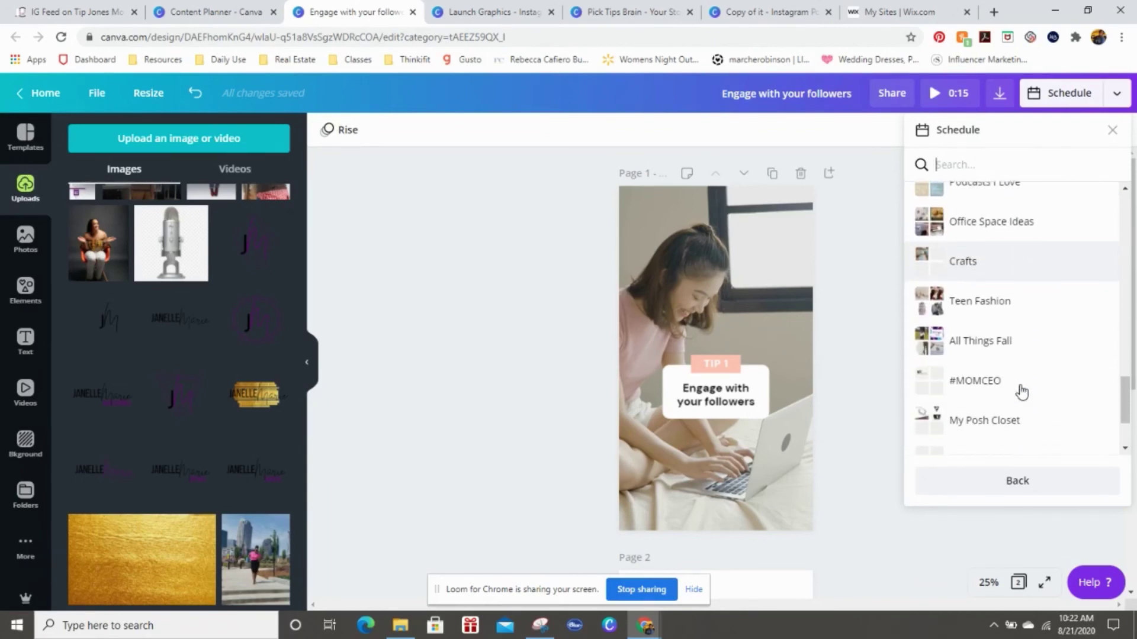
pyautogui.scroll(-3, 1021, 393)
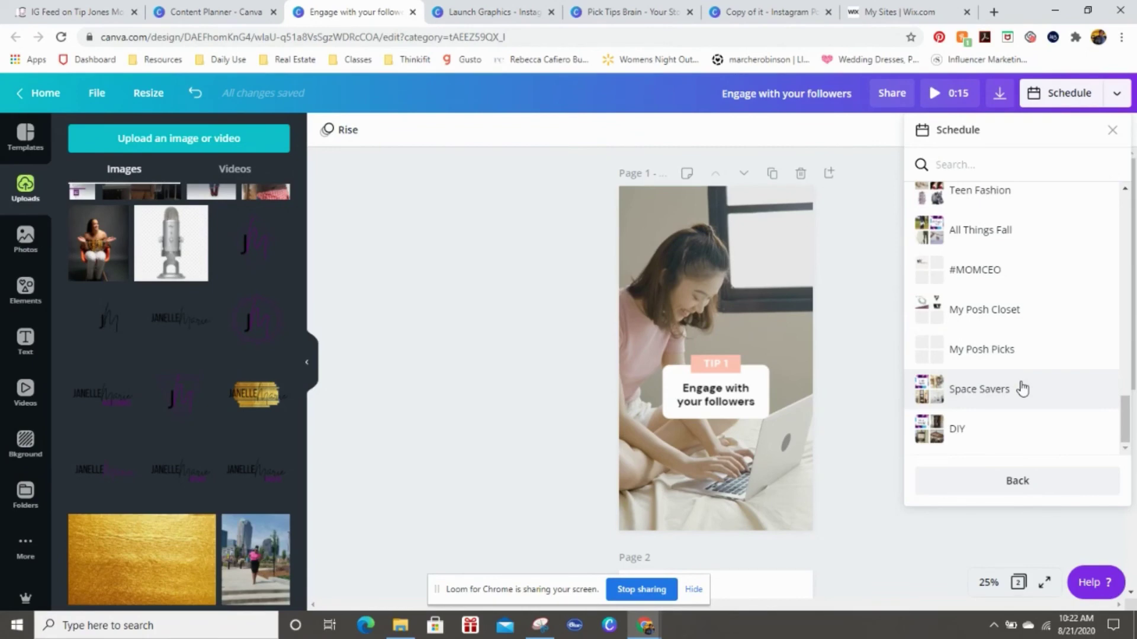
pyautogui.scroll(5, 1022, 389)
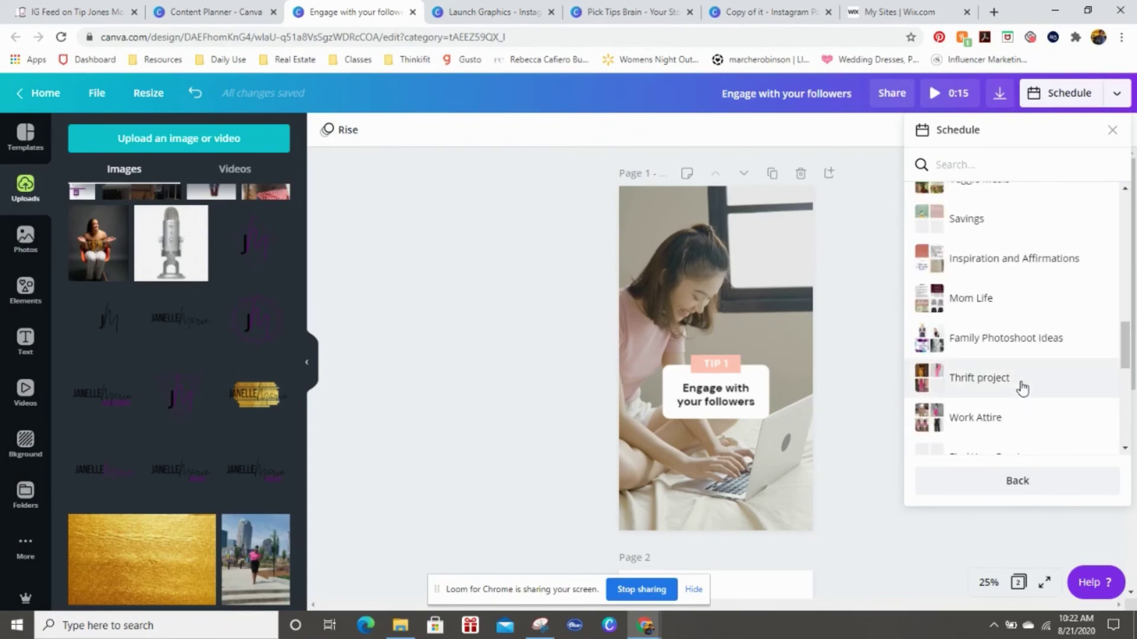
pyautogui.scroll(4, 1023, 389)
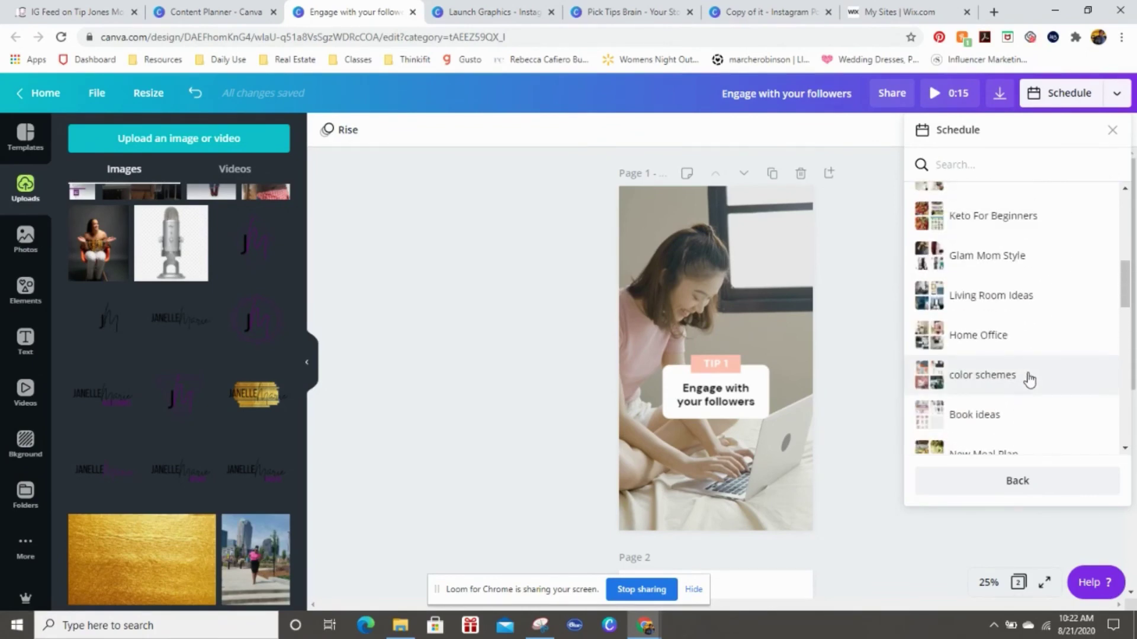
pyautogui.write('rhon')
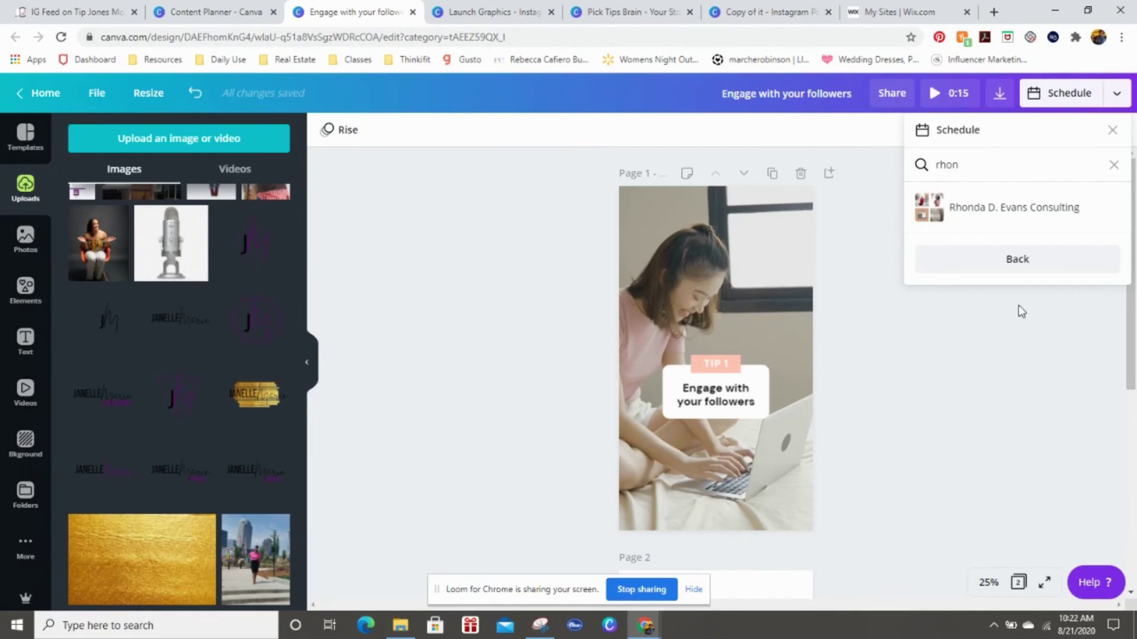
pyautogui.click(997, 214)
# Try Page 2 as the page for the Pinterest post and return the selection to Page 1
pyautogui.click(928, 251)
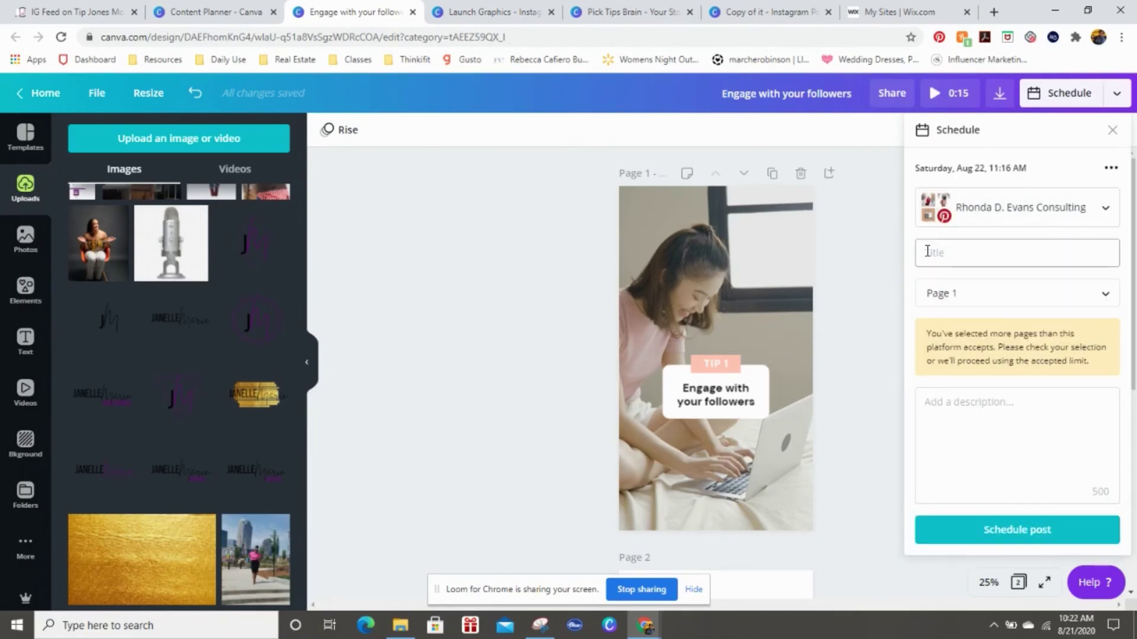
pyautogui.click(946, 259)
pyautogui.click(1065, 296)
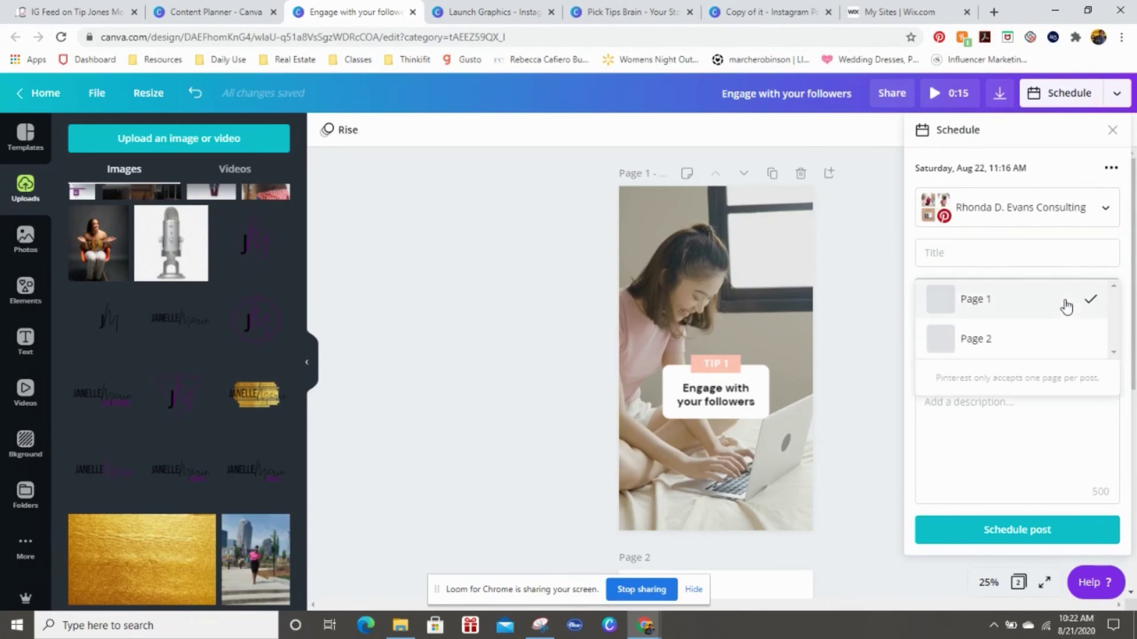
pyautogui.click(1093, 342)
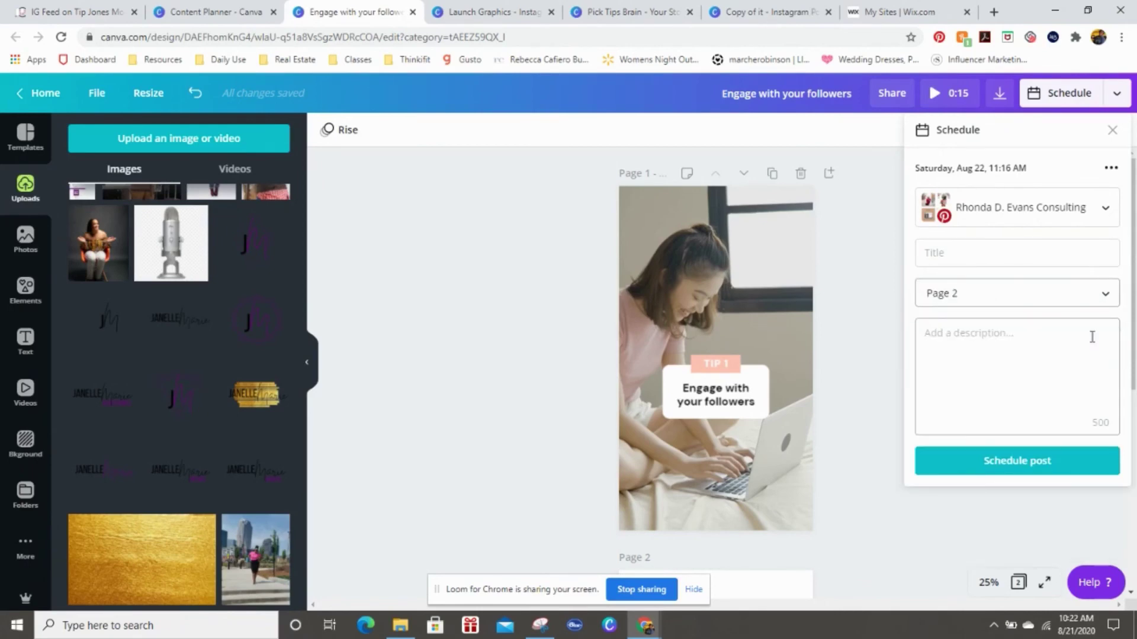
pyautogui.click(1100, 296)
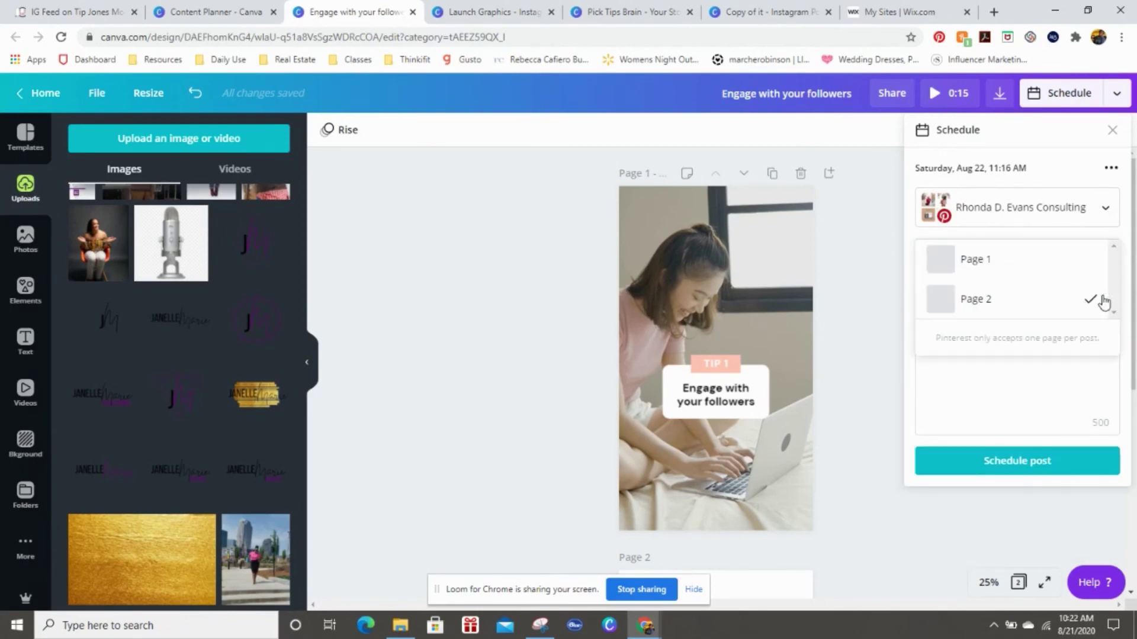
pyautogui.click(1079, 256)
# Switch the schedule destination to the connected Facebook account and include all pages of the design in the post
pyautogui.click(1066, 212)
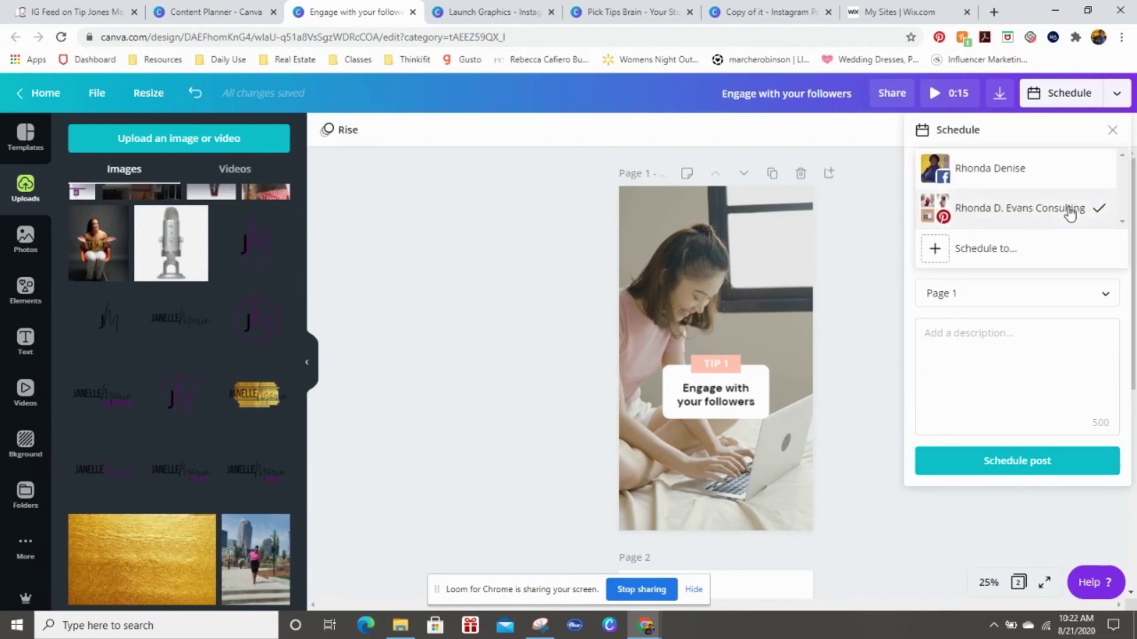
pyautogui.click(1023, 166)
pyautogui.click(1104, 263)
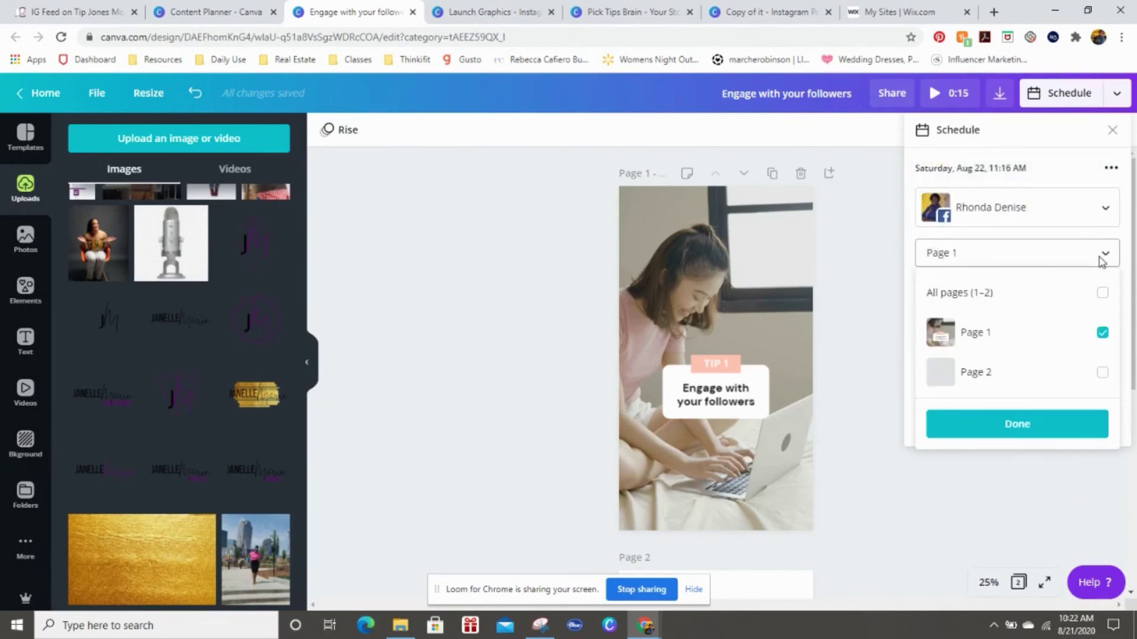
pyautogui.click(1101, 294)
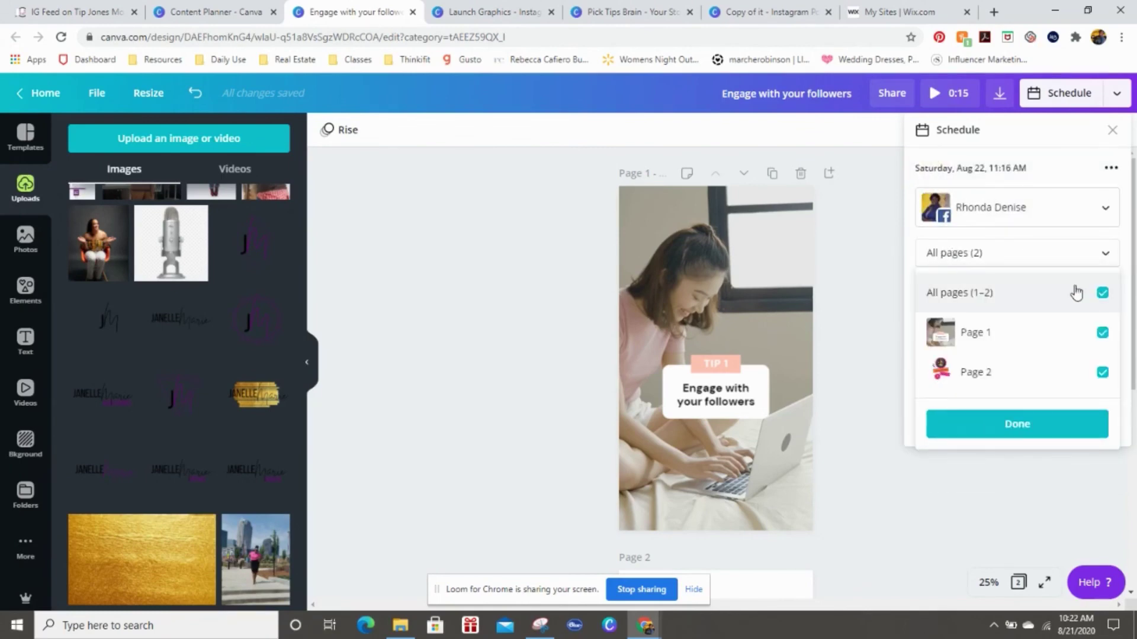
pyautogui.click(1028, 431)
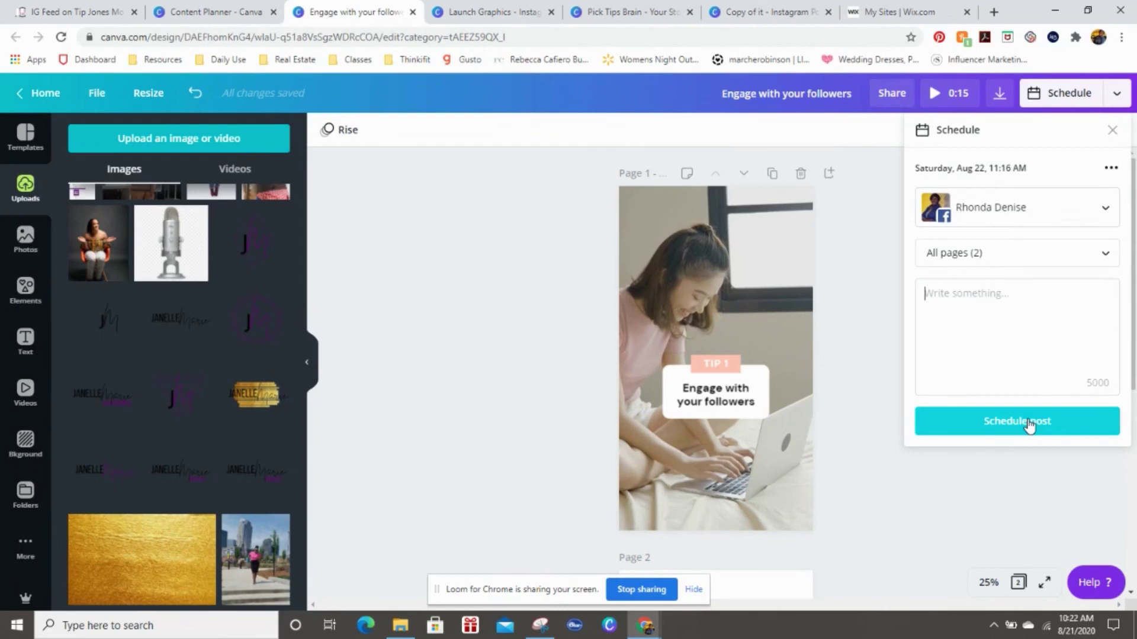
# Collapse the uploads panel beside the design and return to the Content Planner calendar
pyautogui.click(308, 367)
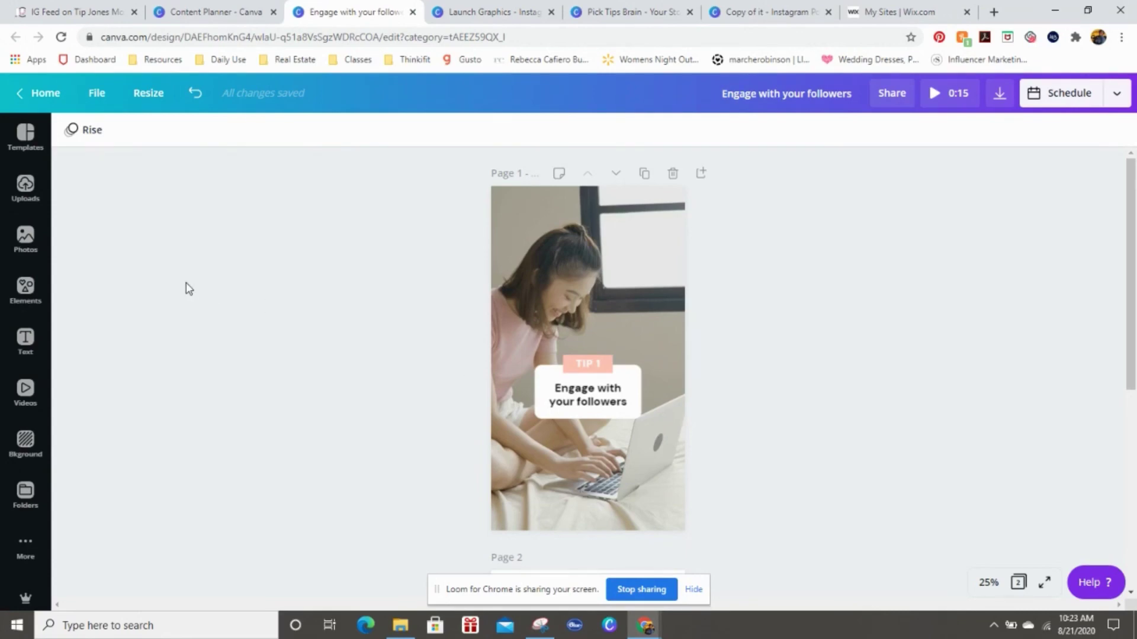
pyautogui.click(205, 11)
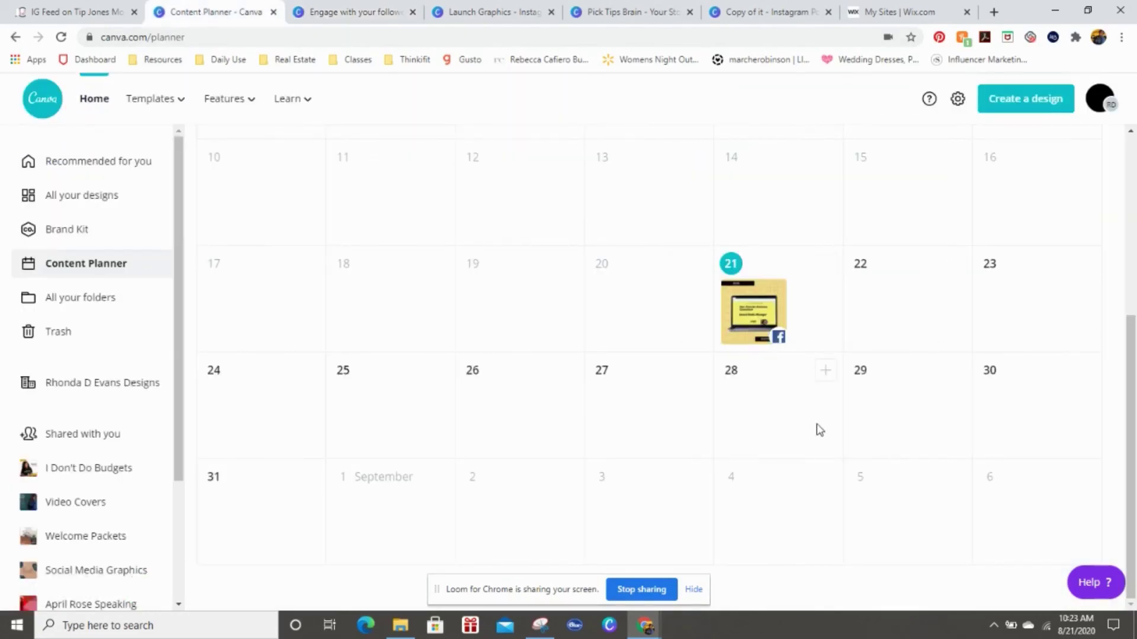